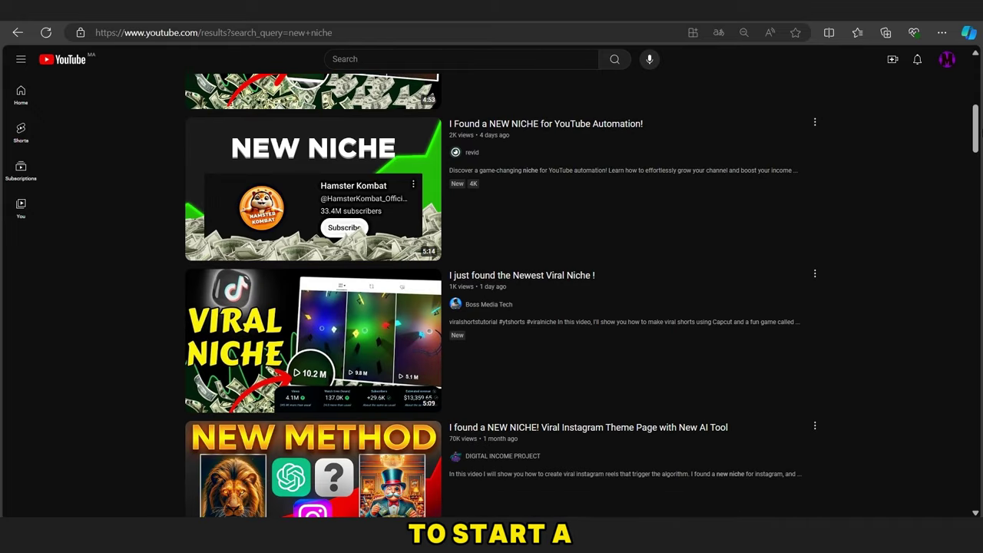
Step: Scroll through the 'new niche' YouTube video results and the Shorts row
scroll(507, 297, down, 1)
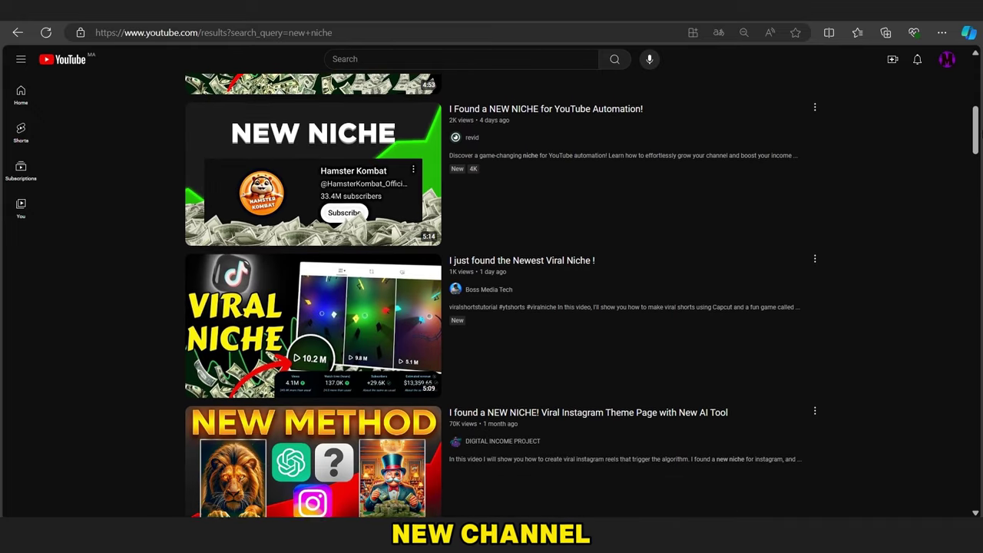
scroll(492, 297, down, 1)
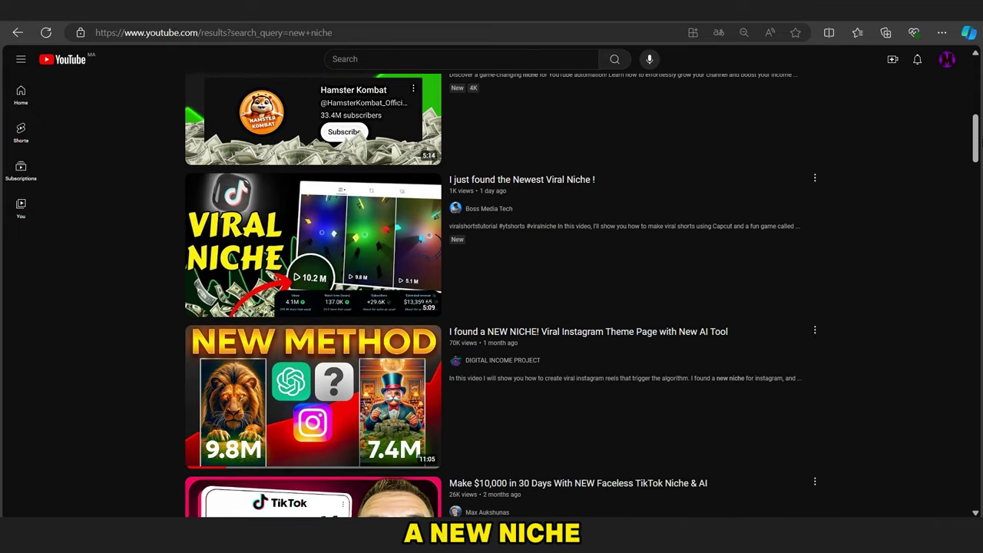
scroll(492, 296, down, 1)
scroll(492, 297, down, 1)
scroll(492, 296, down, 1)
scroll(492, 297, down, 1)
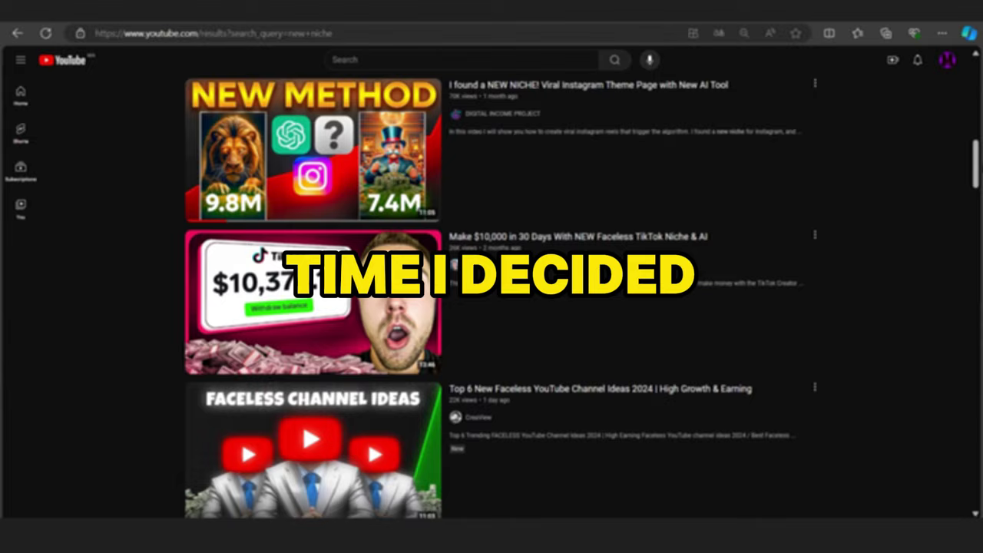
scroll(492, 296, down, 1)
scroll(491, 296, down, 1)
scroll(492, 297, down, 1)
scroll(491, 297, down, 1)
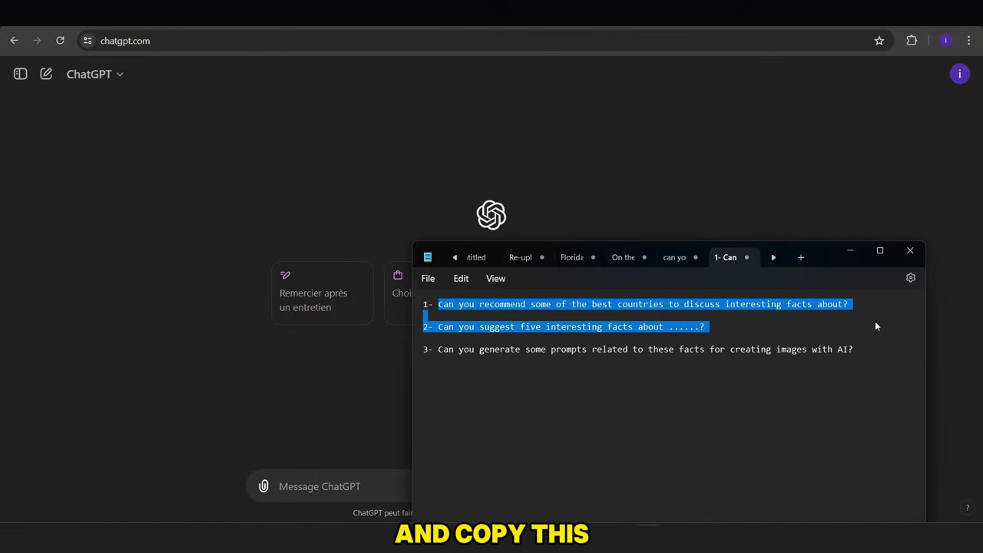
Step: Send the best-countries-for-facts prompt to ChatGPT and review its ten-country list
click(369, 485)
text(Can you recommend some of the best countries to discuss interesting facts about?)
key(Return)
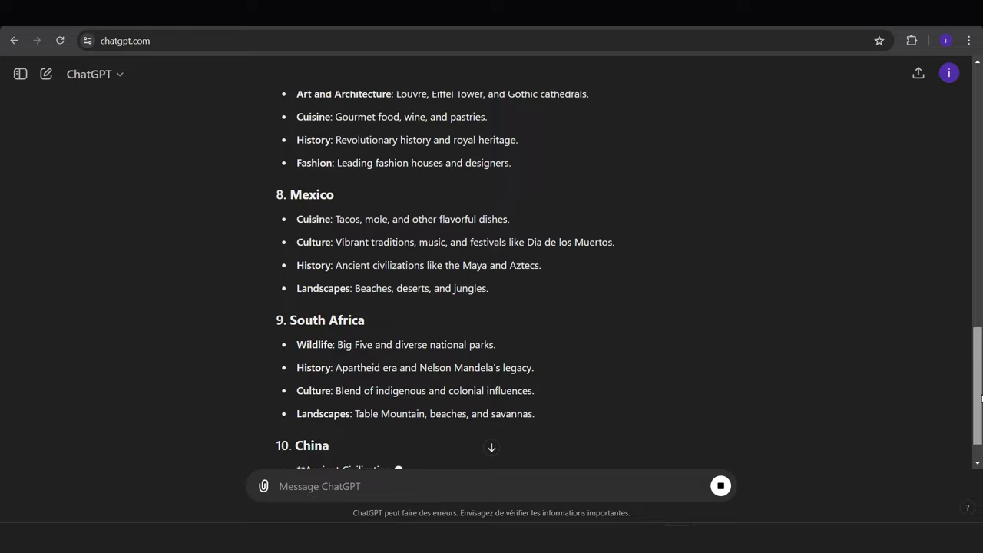
scroll(491, 284, up, 2)
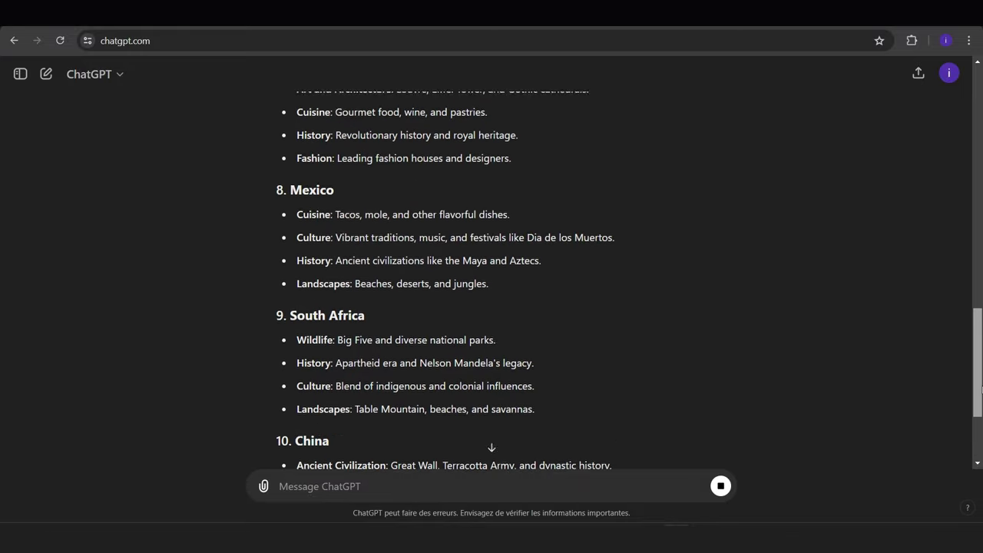
scroll(492, 284, up, 3)
scroll(492, 285, up, 2)
scroll(492, 284, up, 2)
scroll(492, 284, up, 4)
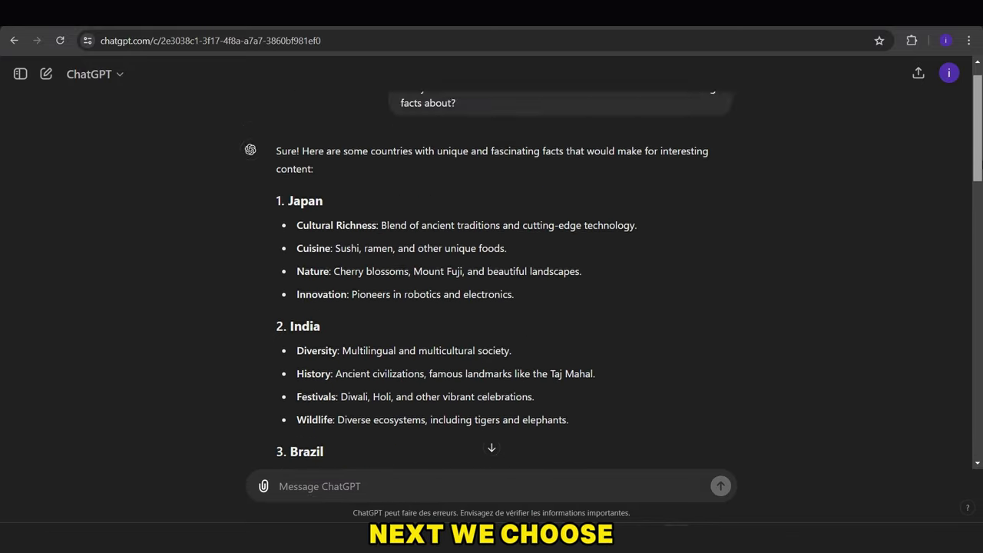
scroll(967, 220, down, 2)
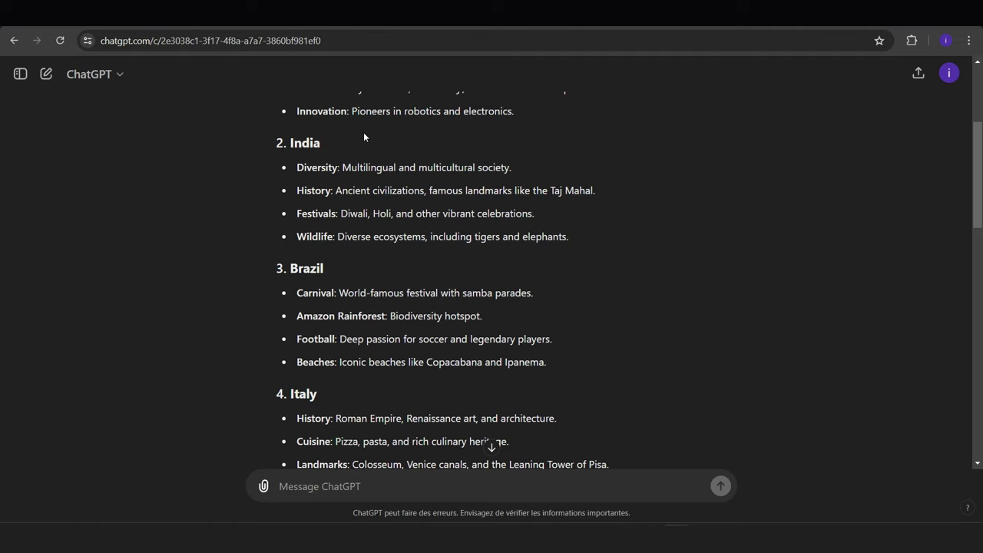
Step: Send prompt 2 completed with 'india', then request a 45-second single-paragraph rewrite
key(alt+Tab)
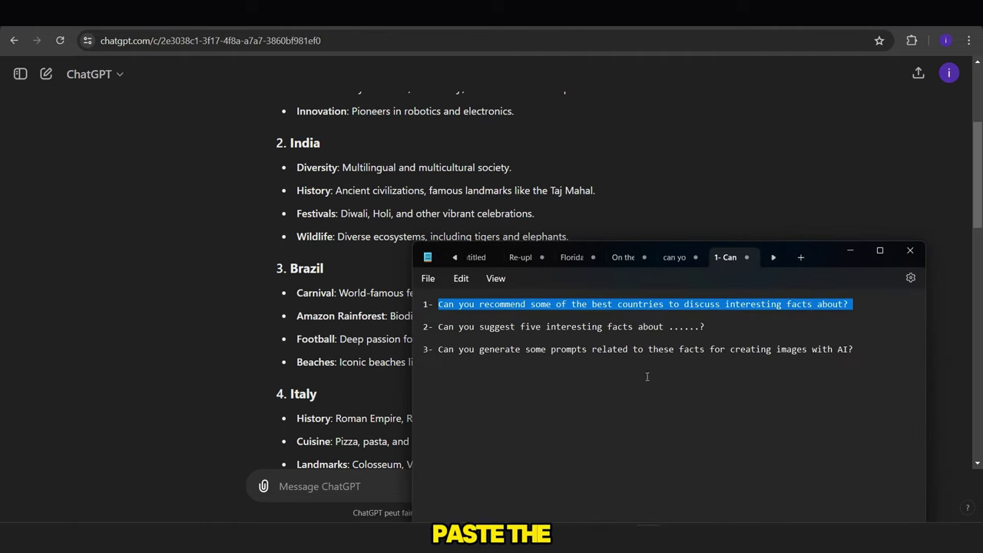
drag(811, 251, 743, 154)
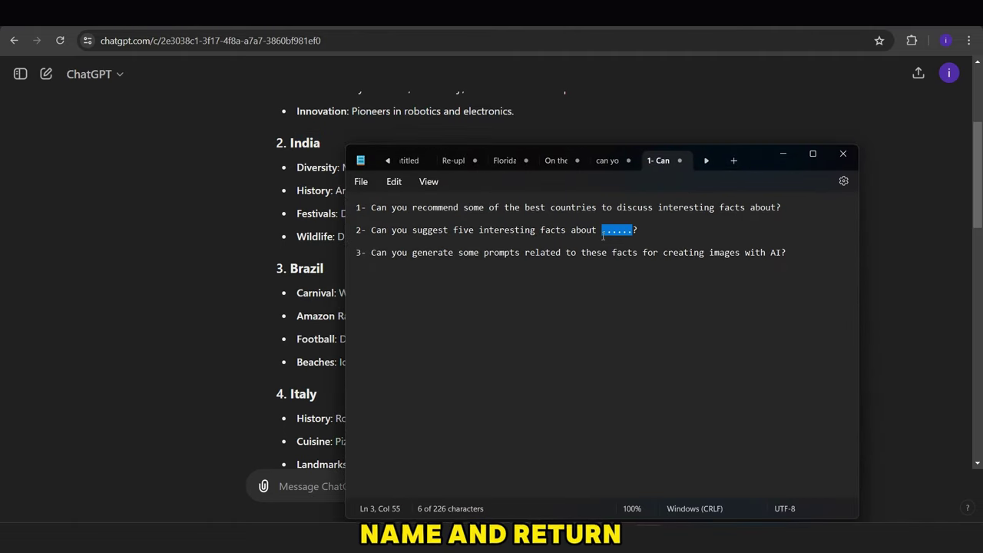
text(india)
drag(639, 230, 374, 234)
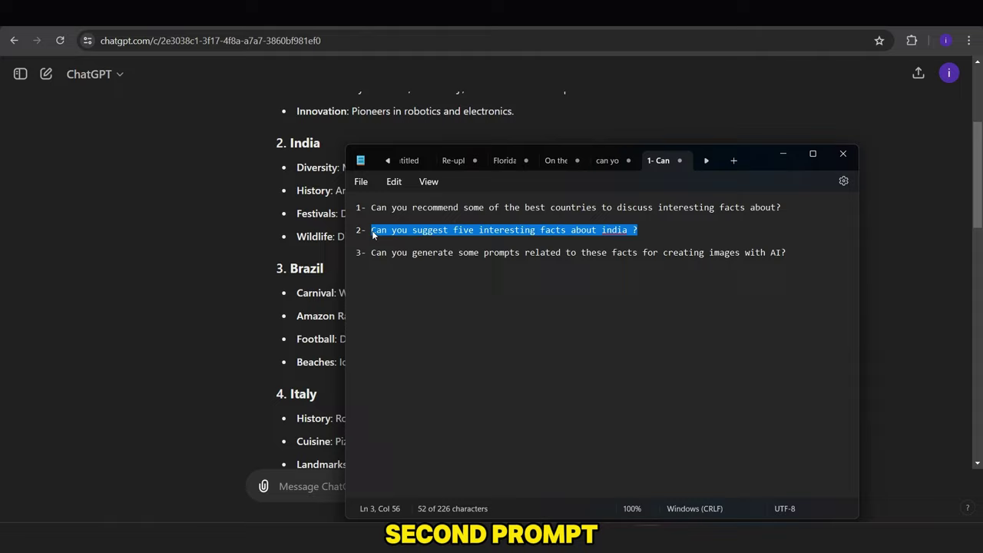
click(141, 362)
key(ctrl+v)
key(Return)
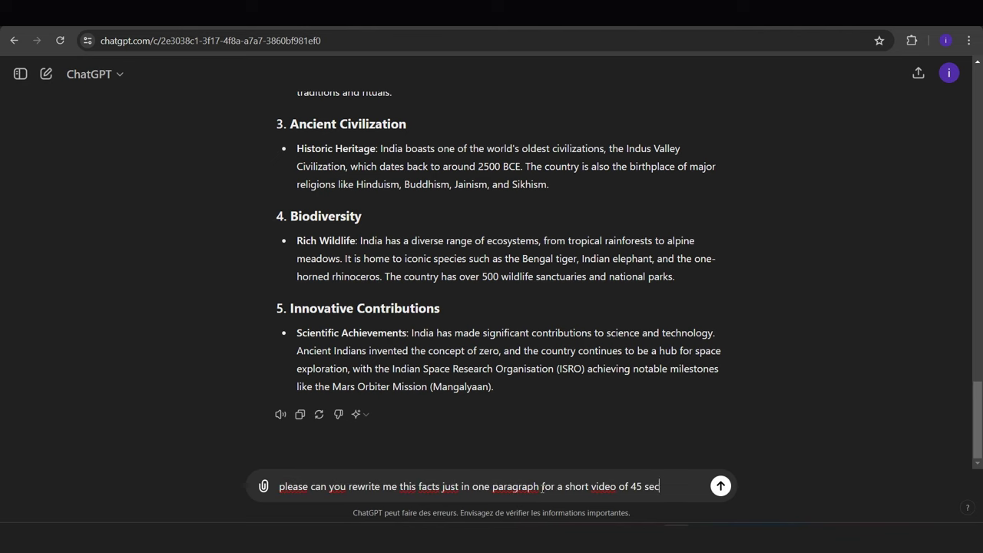
text(onds)
key(Return)
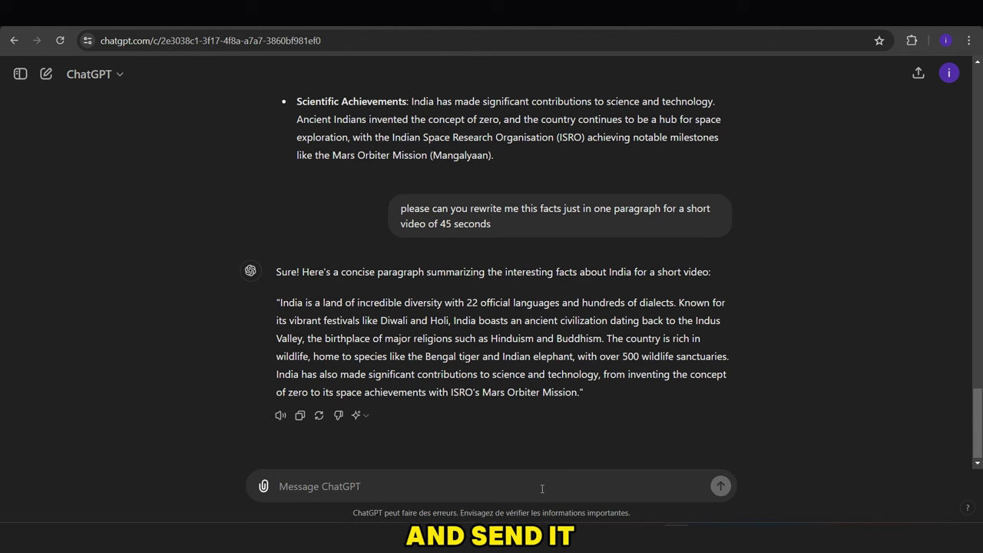
Step: Copy the India summary paragraph and send prompt 3 requesting AI image prompts per fact
drag(581, 393, 267, 315)
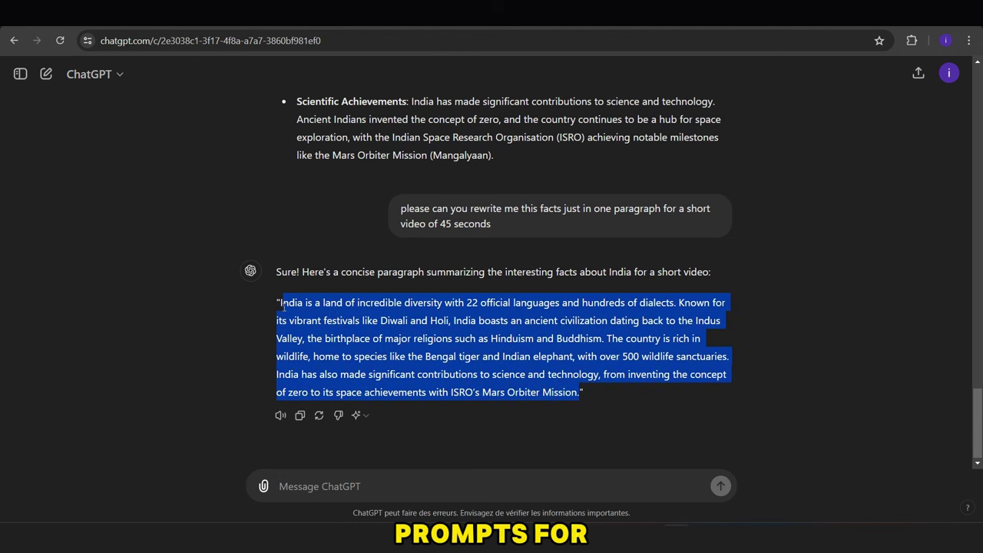
click(472, 430)
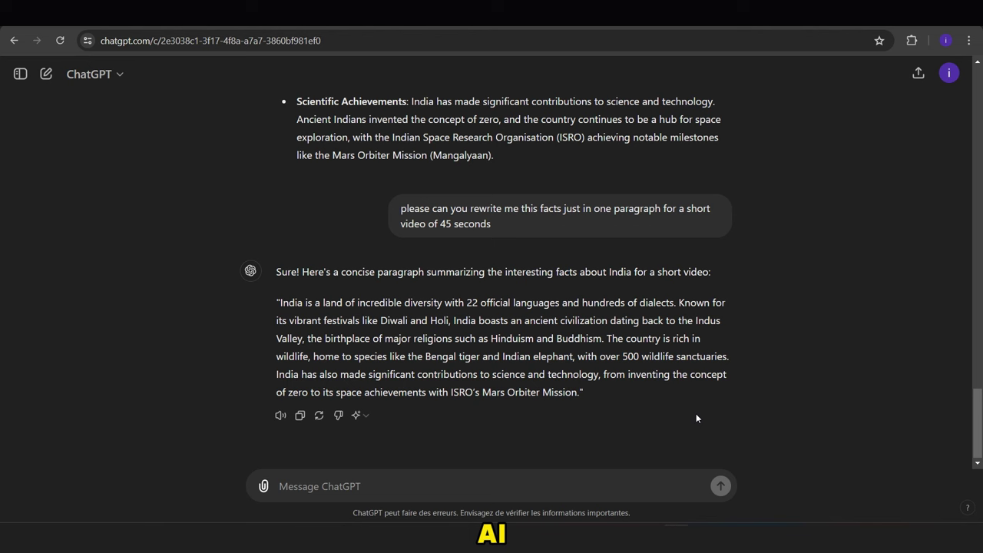
key(alt+Tab)
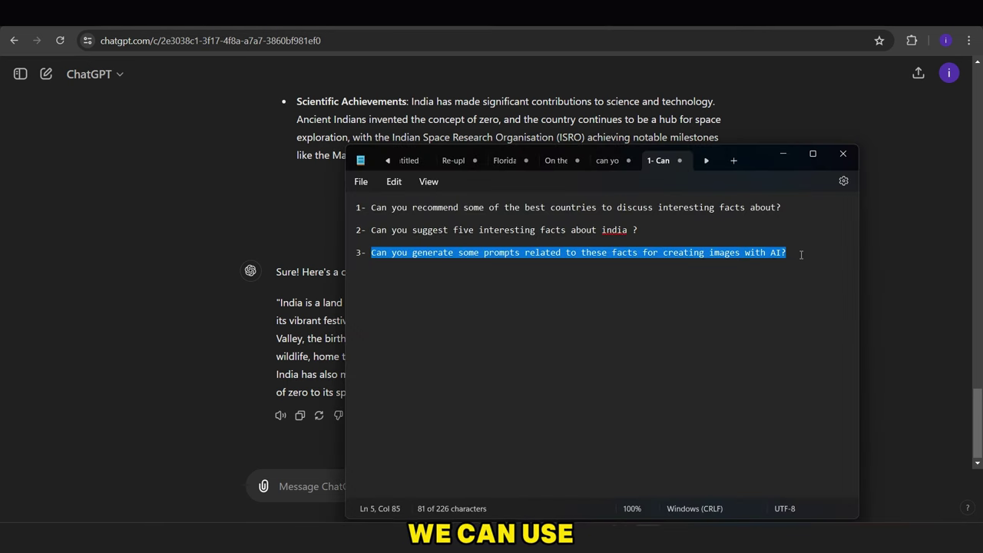
click(341, 497)
key(Return)
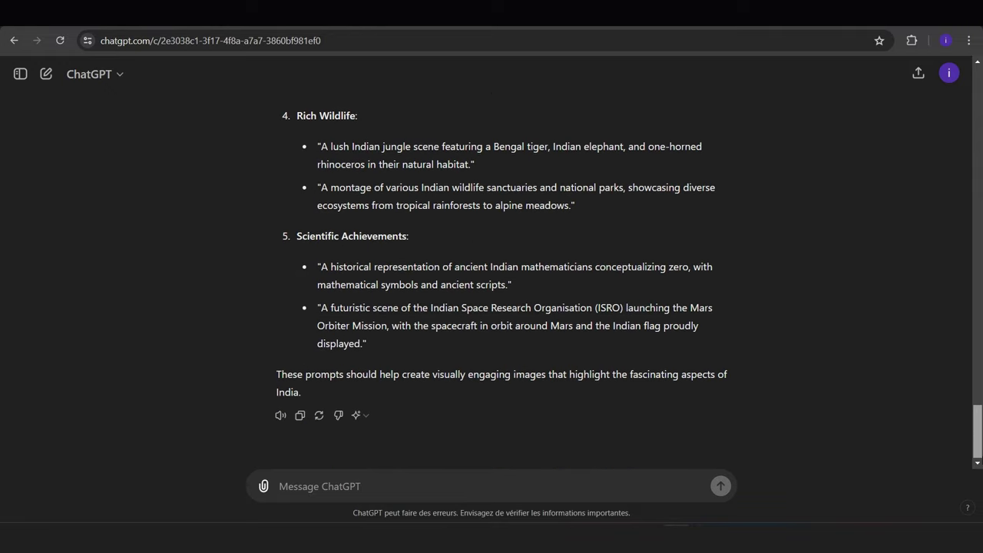
scroll(976, 413, up, 3)
scroll(492, 276, up, 3)
scroll(491, 277, down, 2)
scroll(492, 277, down, 2)
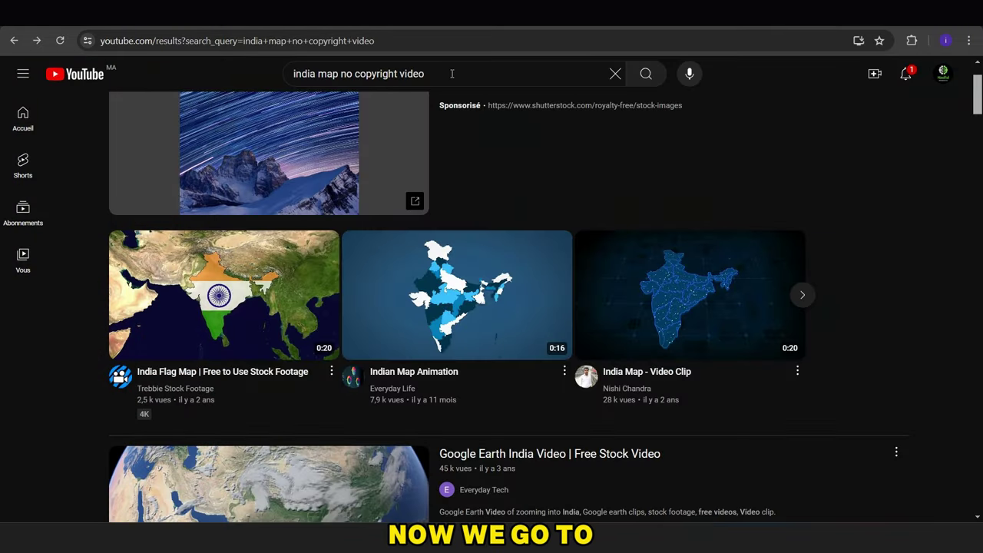
Step: Page through the 'india map no copyright video' carousel, then scroll further down the results
click(451, 74)
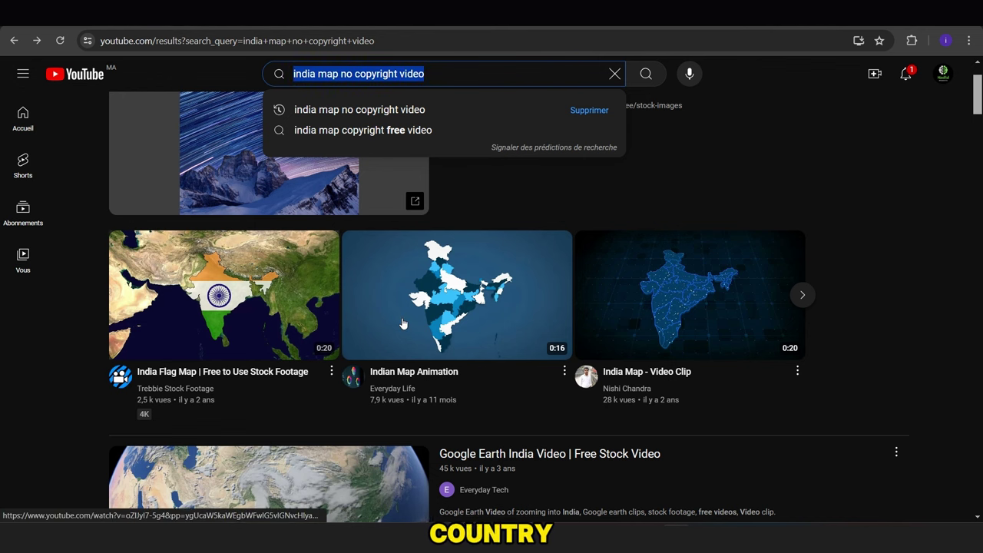
click(845, 334)
mouse_move(768, 299)
click(806, 302)
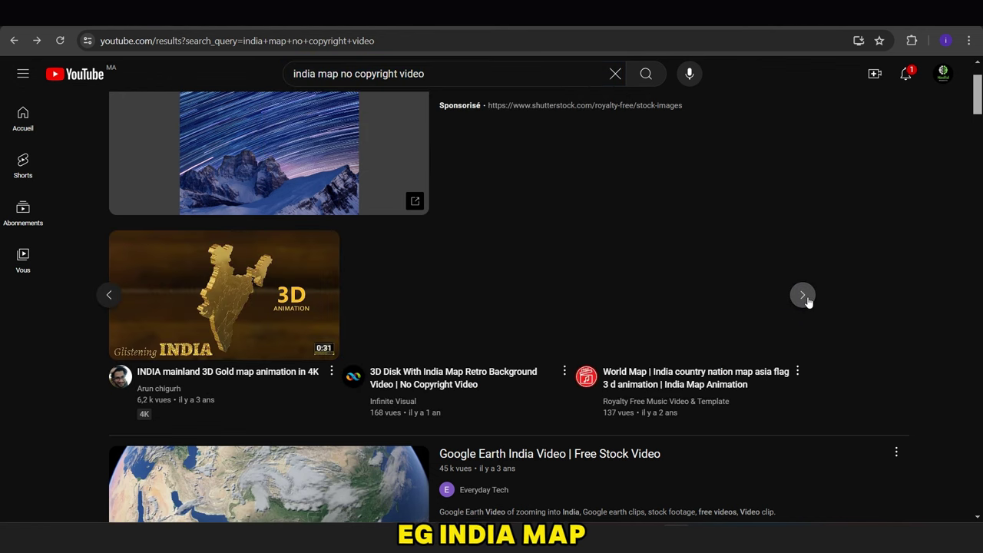
click(804, 297)
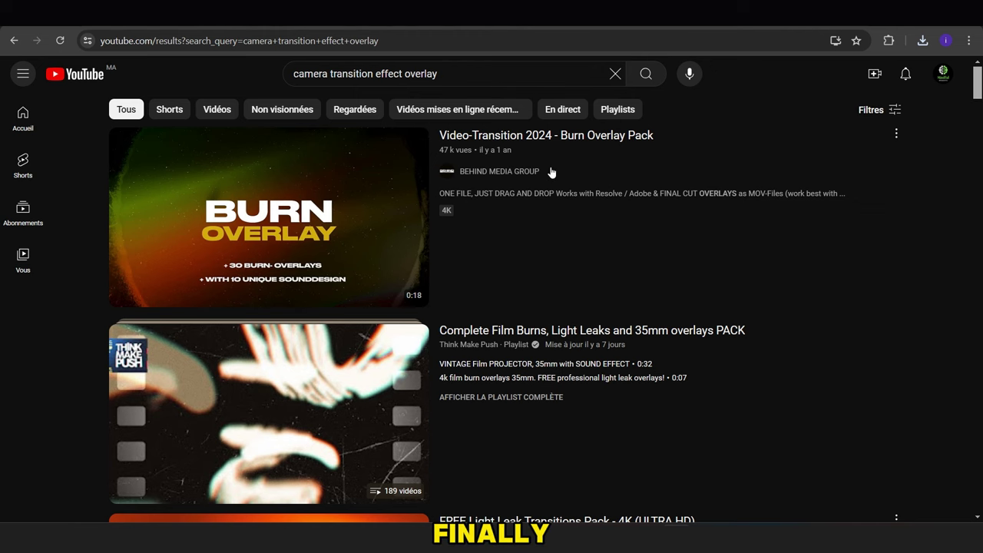
drag(980, 78, 980, 198)
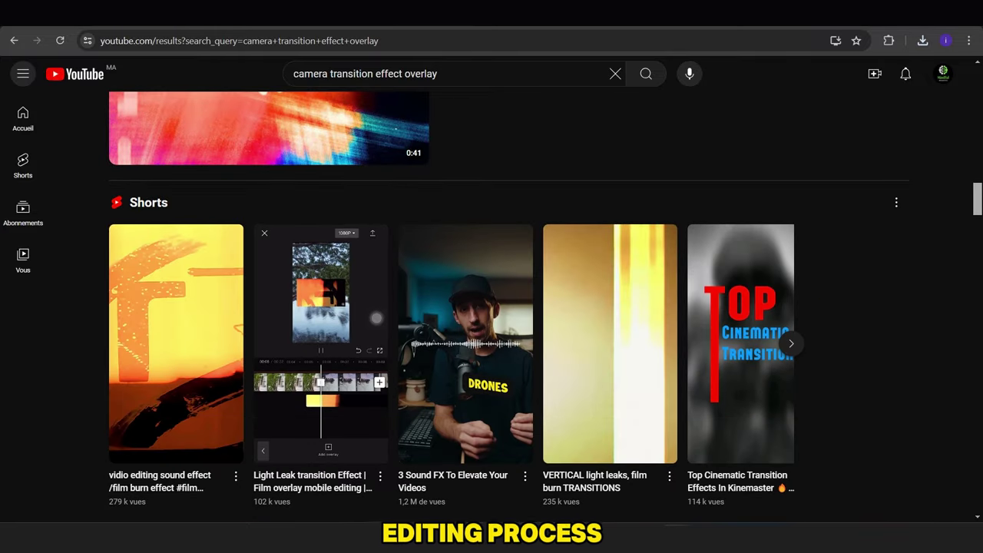
drag(980, 199, 980, 276)
Step: Search Google Images for 'indian festivals colors'
click(645, 27)
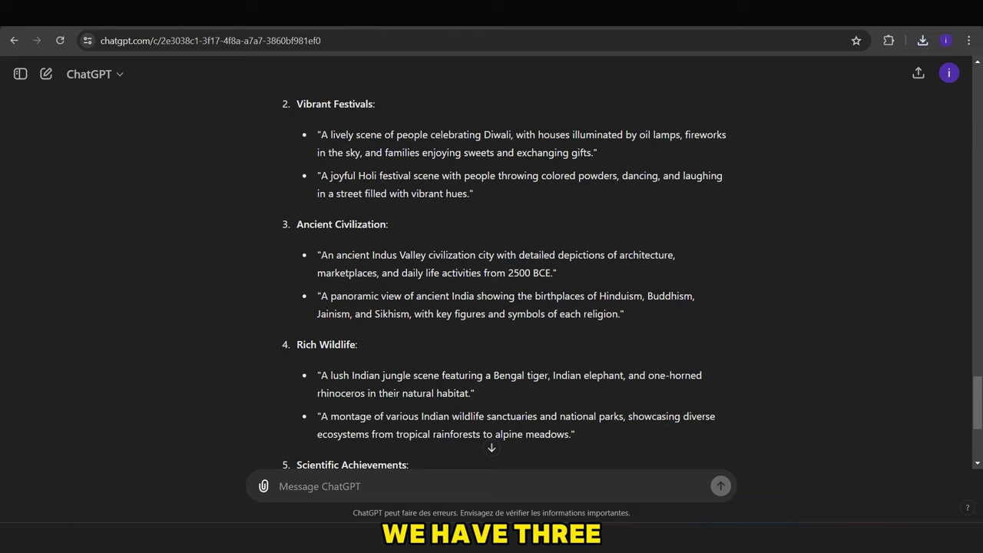
text(fist)
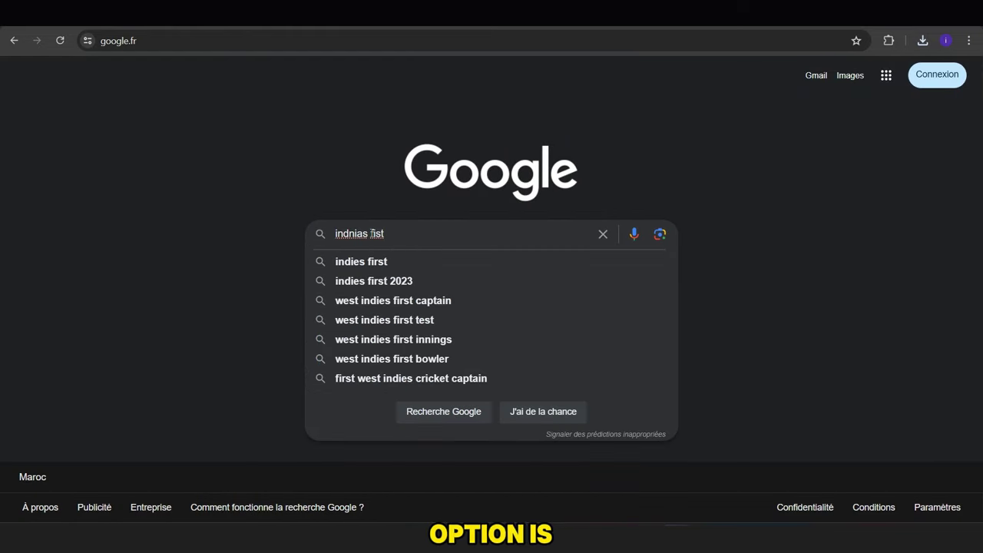
text(vals colo)
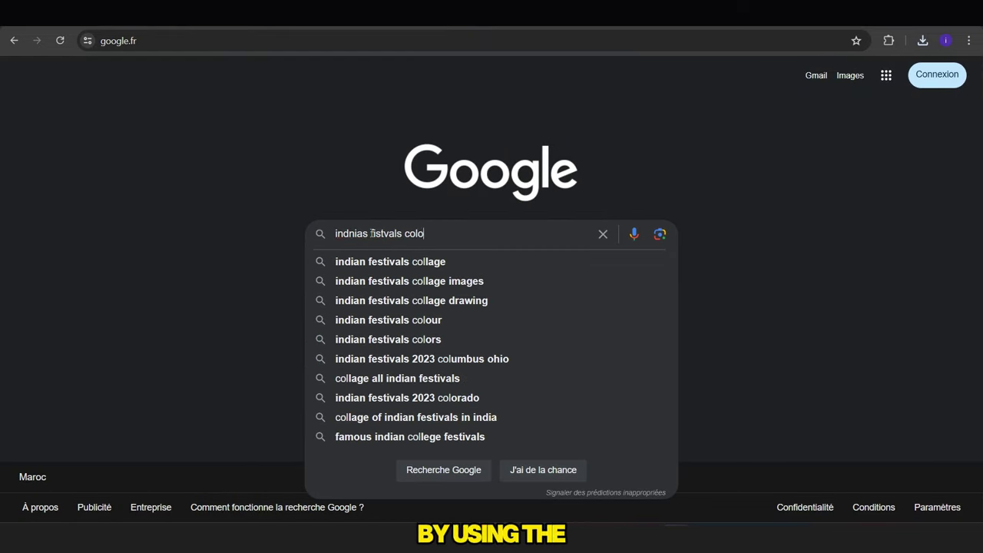
text(rs)
key(Return)
click(187, 124)
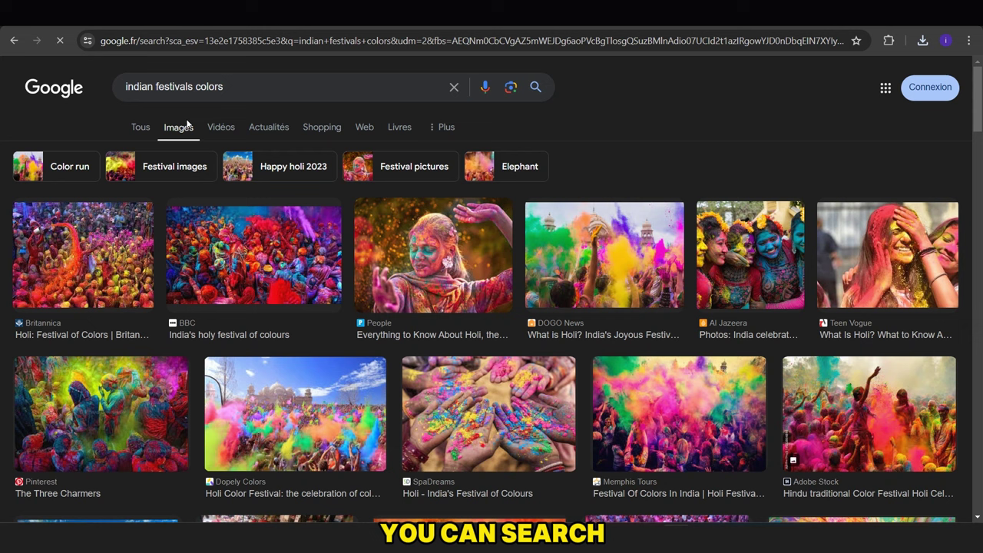
scroll(491, 299, down, 2)
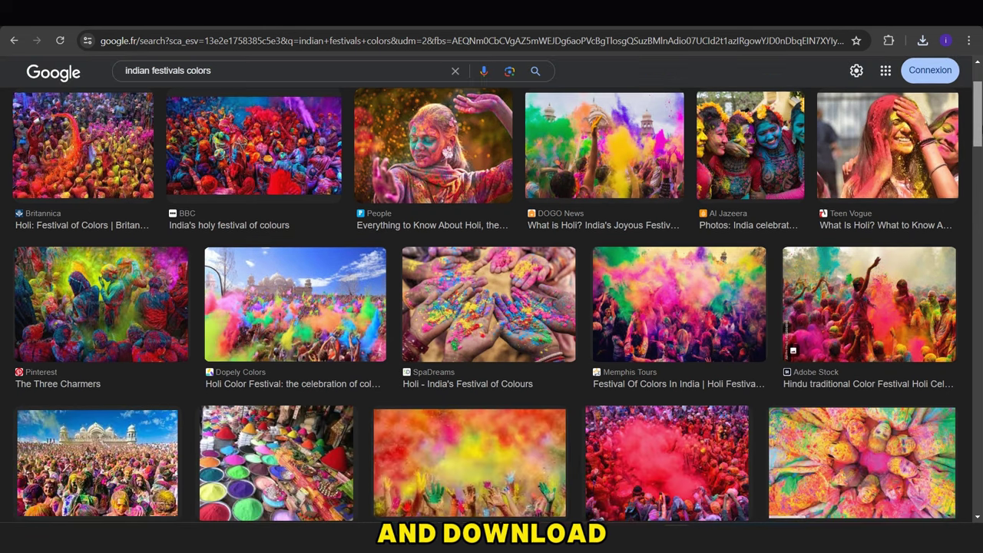
Step: Preview several Holi photos from Adobe Stock, People, Al Jazeera and Austin American-Statesman, then close the preview
click(861, 293)
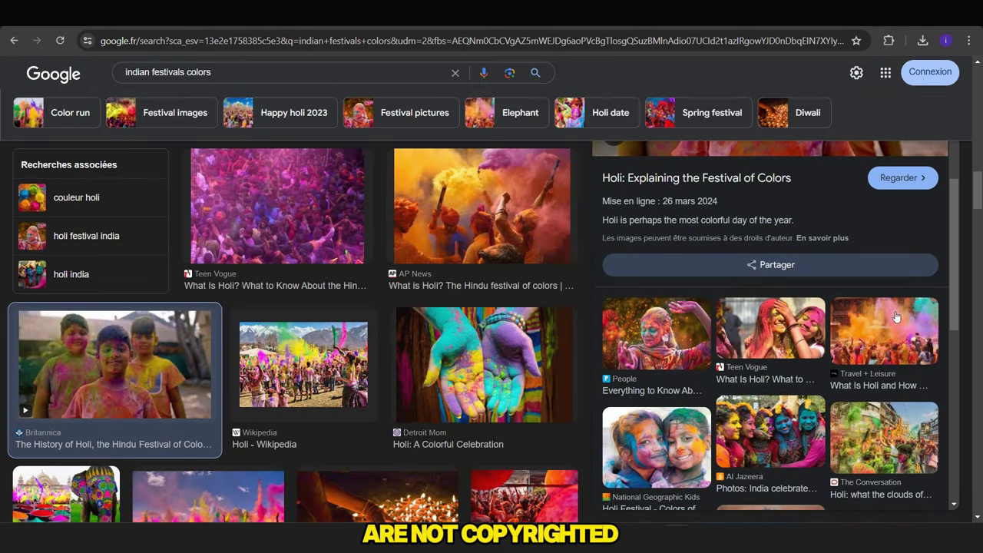
click(681, 342)
scroll(959, 229, down, 3)
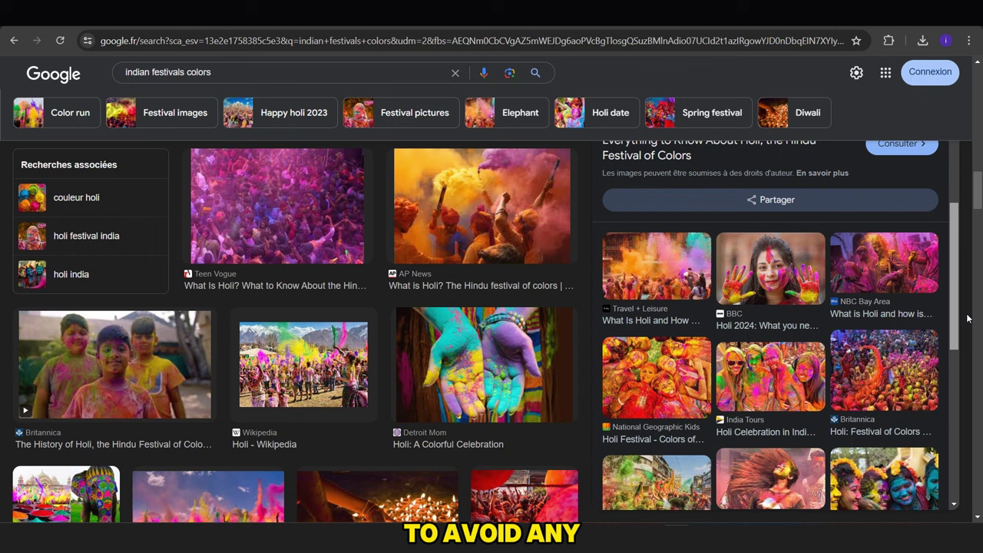
scroll(902, 274, down, 3)
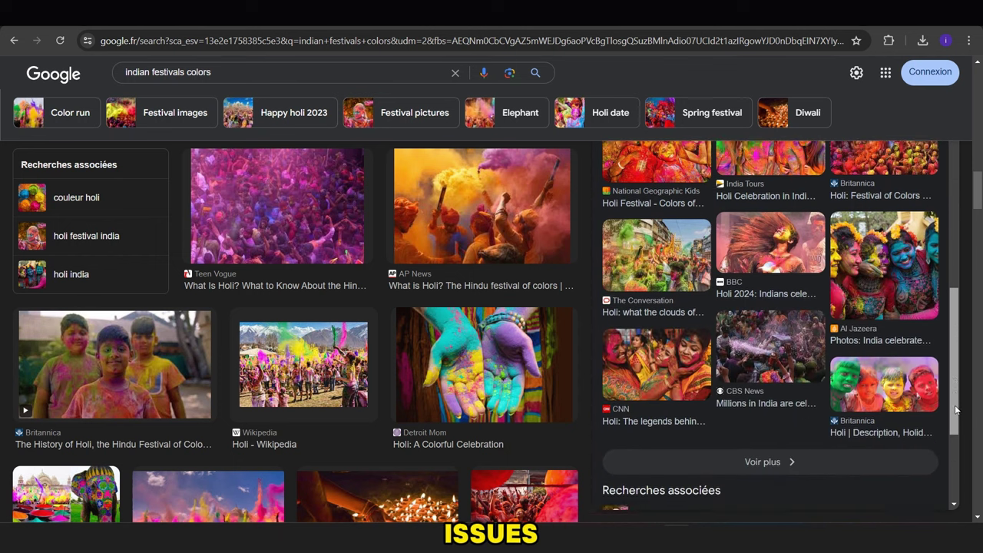
click(903, 275)
drag(966, 227, 979, 375)
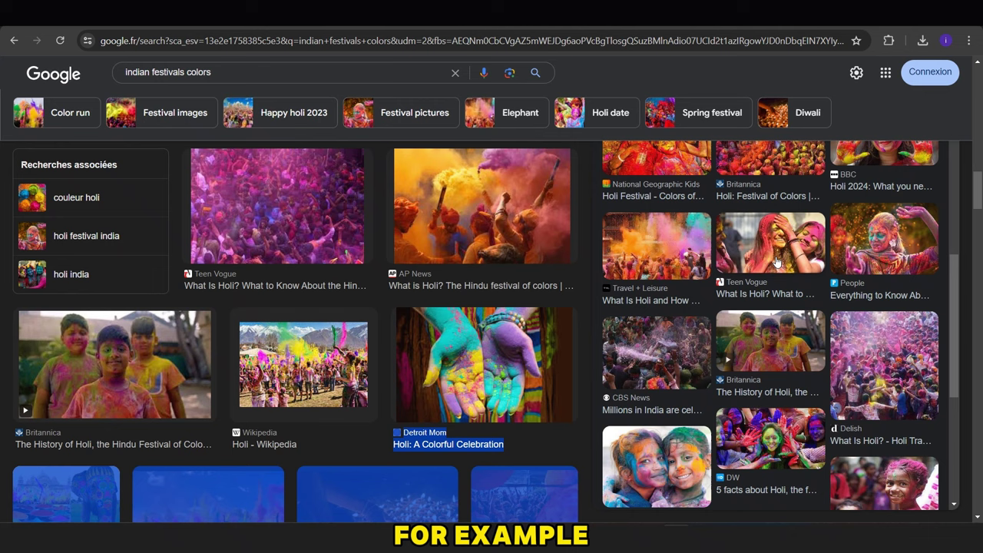
click(776, 262)
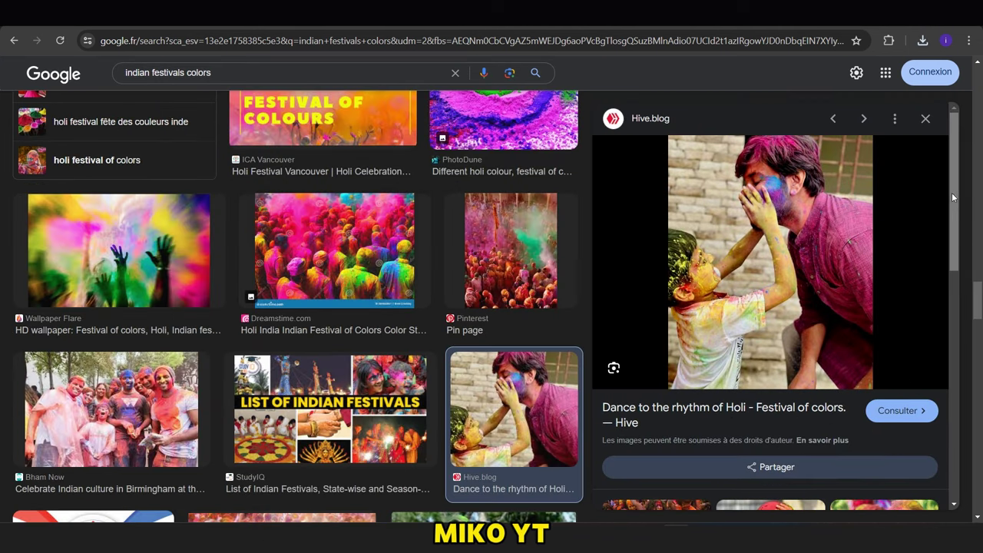
scroll(951, 198, down, 3)
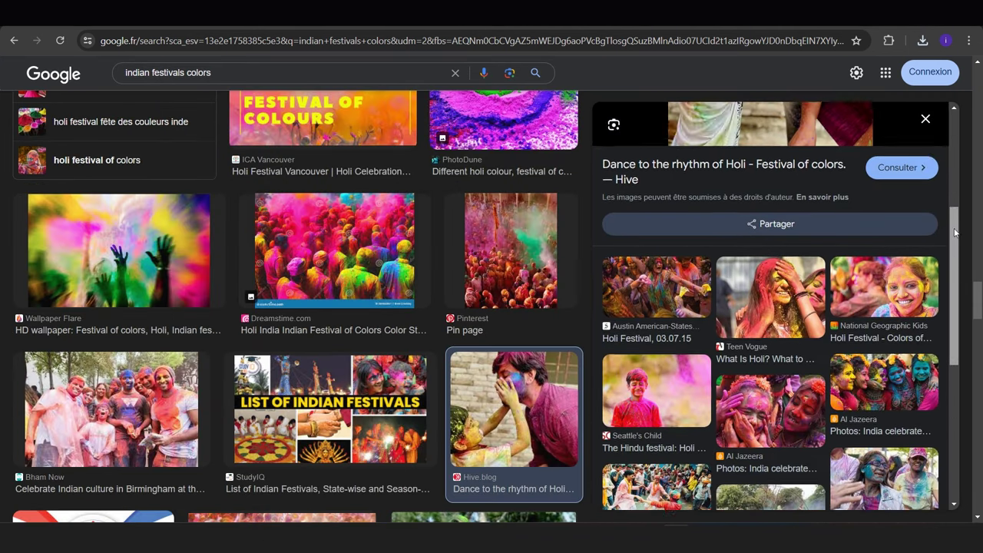
scroll(956, 232, up, 3)
click(671, 459)
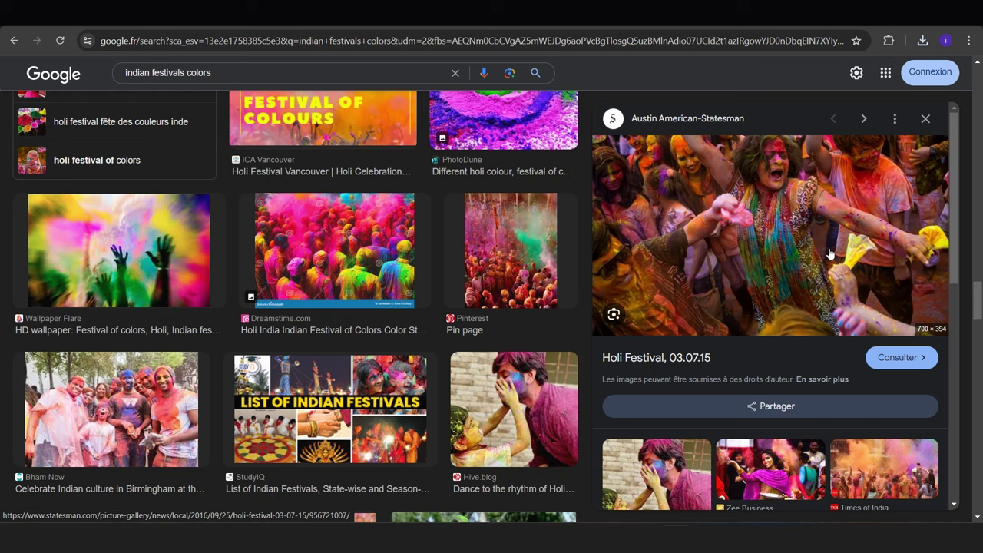
scroll(948, 261, down, 3)
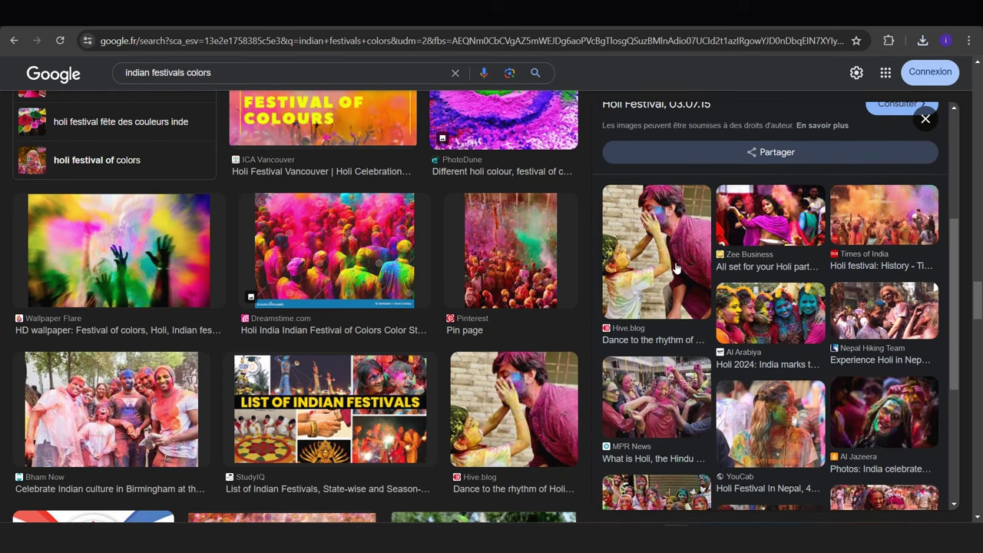
click(891, 403)
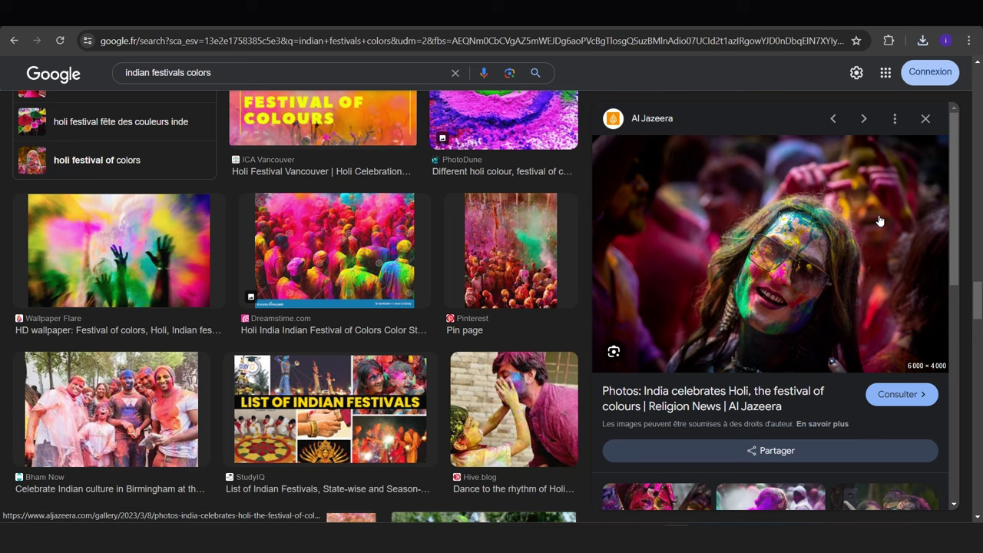
click(925, 119)
Step: Select ChatGPT's first image prompt about India's map
key(alt+Tab)
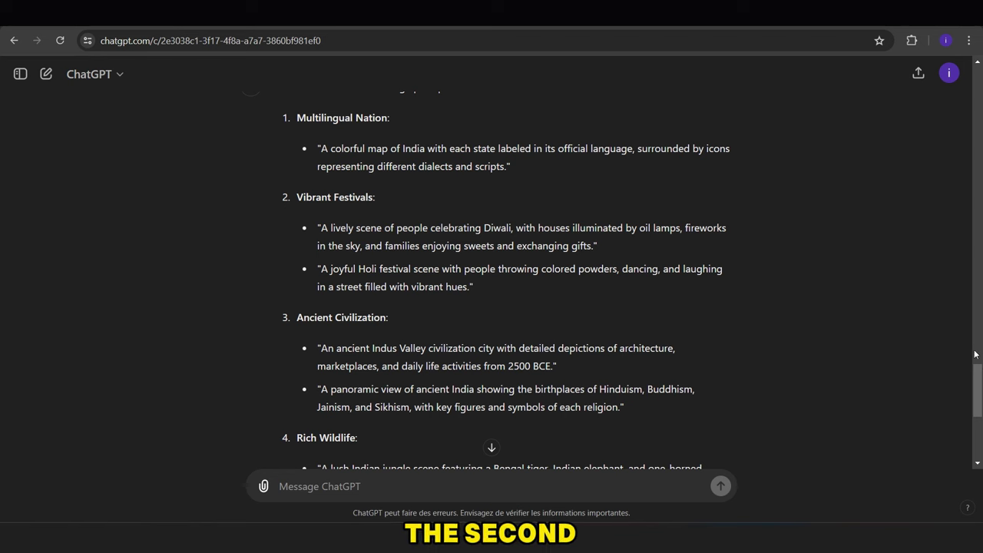
scroll(492, 284, up, 2)
scroll(491, 284, up, 2)
scroll(492, 285, down, 2)
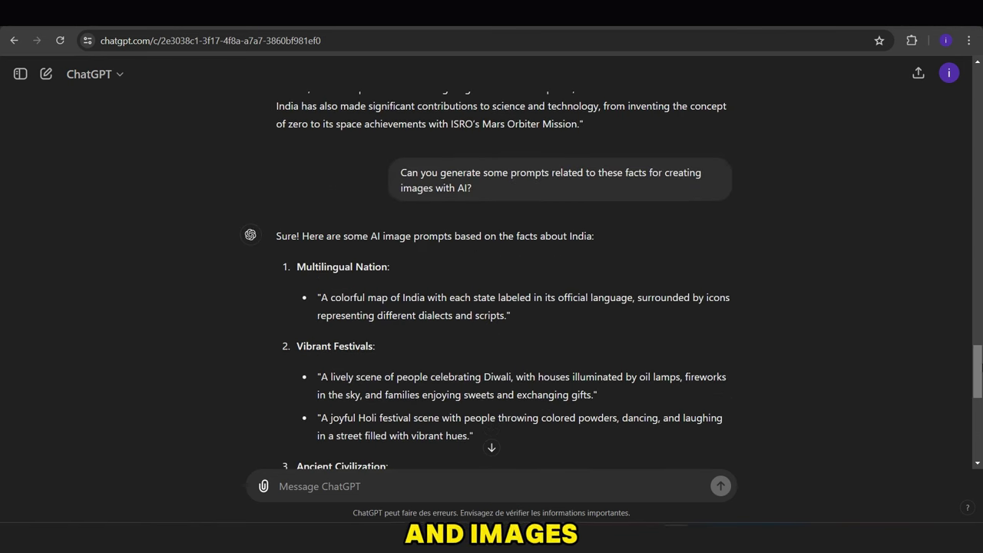
drag(511, 316, 318, 296)
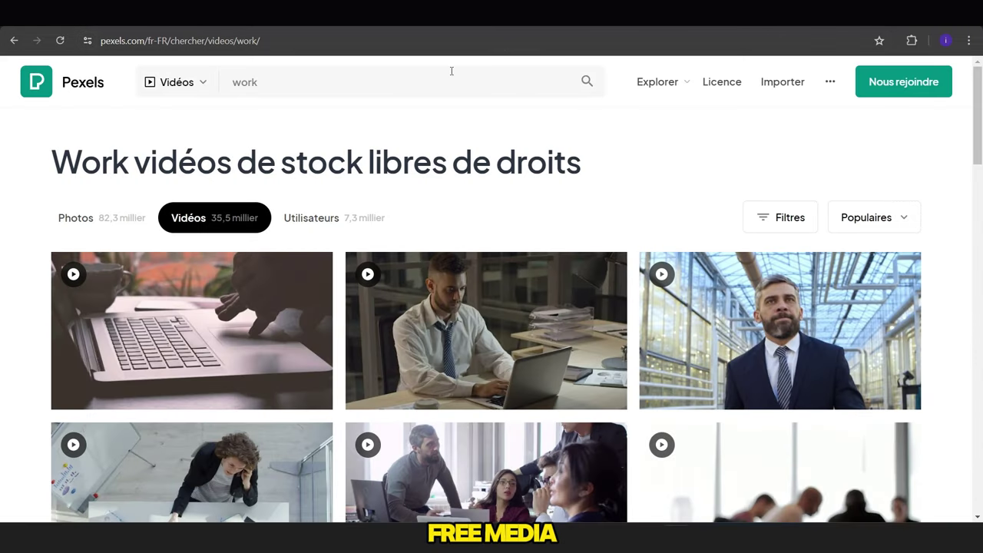
Step: Search Pexels for India flag videos and download the flag-on-a-tall-pole clip
click(451, 71)
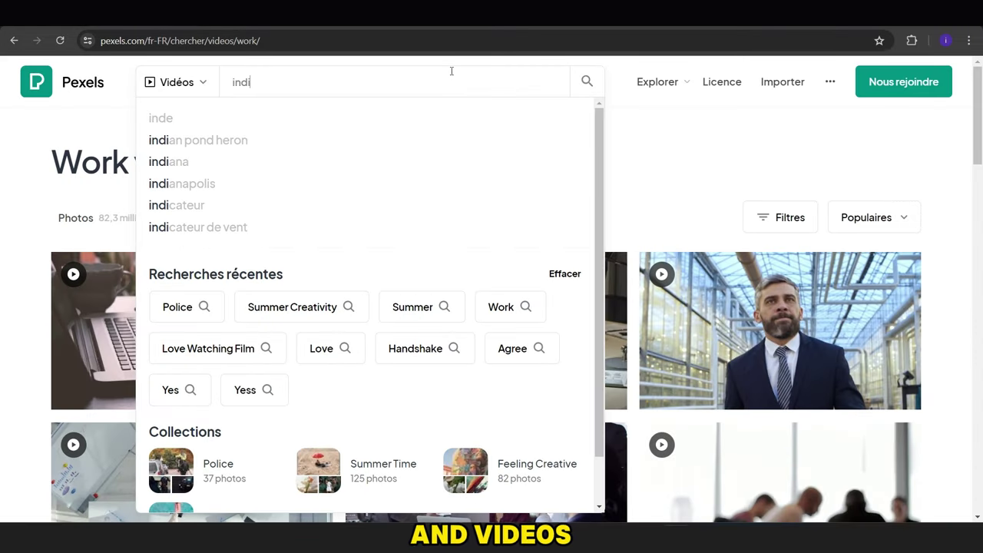
key(Return)
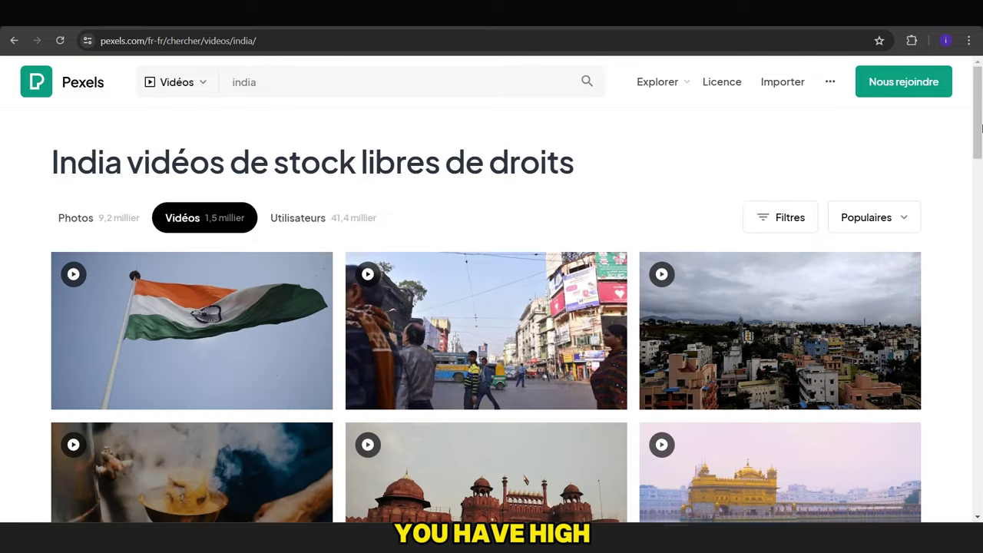
drag(981, 127, 981, 193)
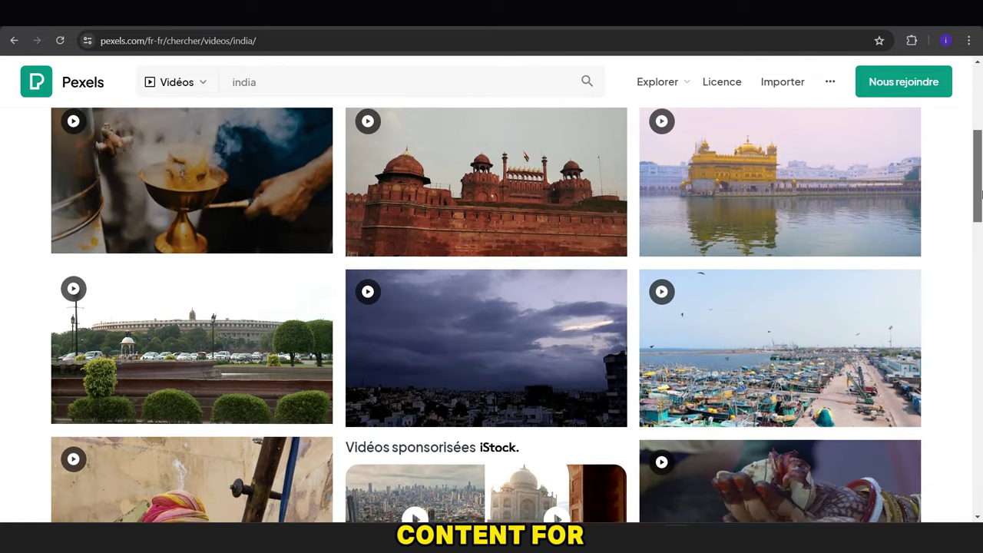
drag(981, 193, 977, 342)
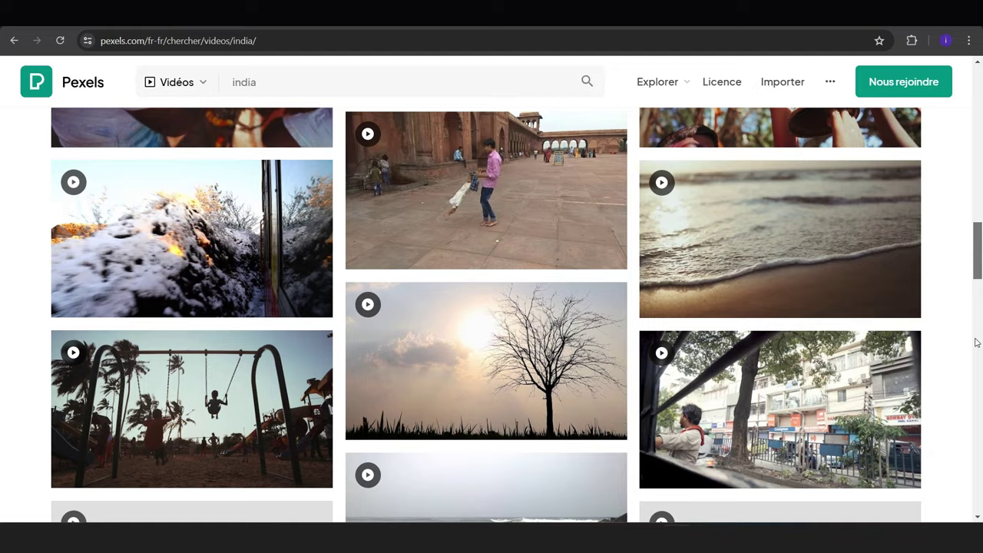
scroll(977, 342, up, 2)
scroll(974, 325, down, 1)
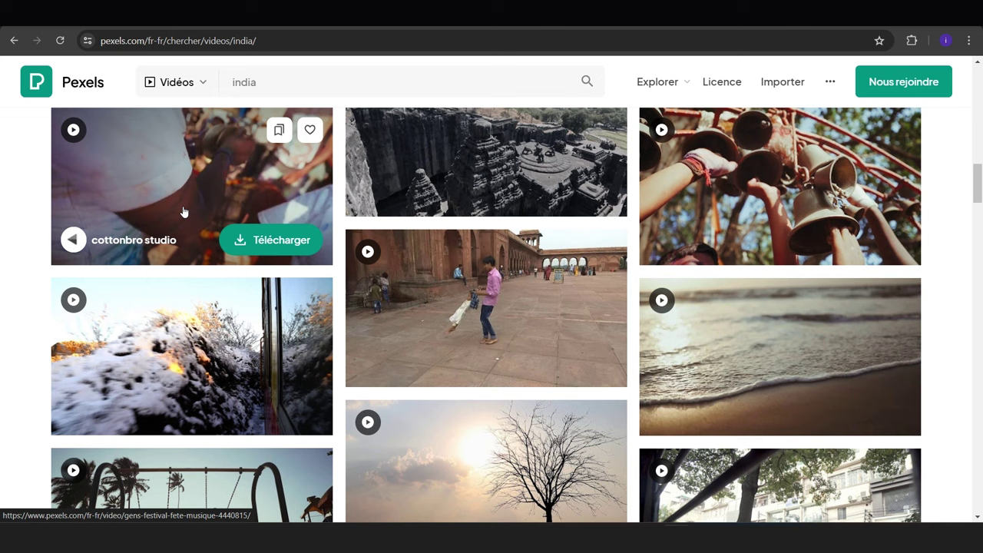
scroll(883, 269, down, 5)
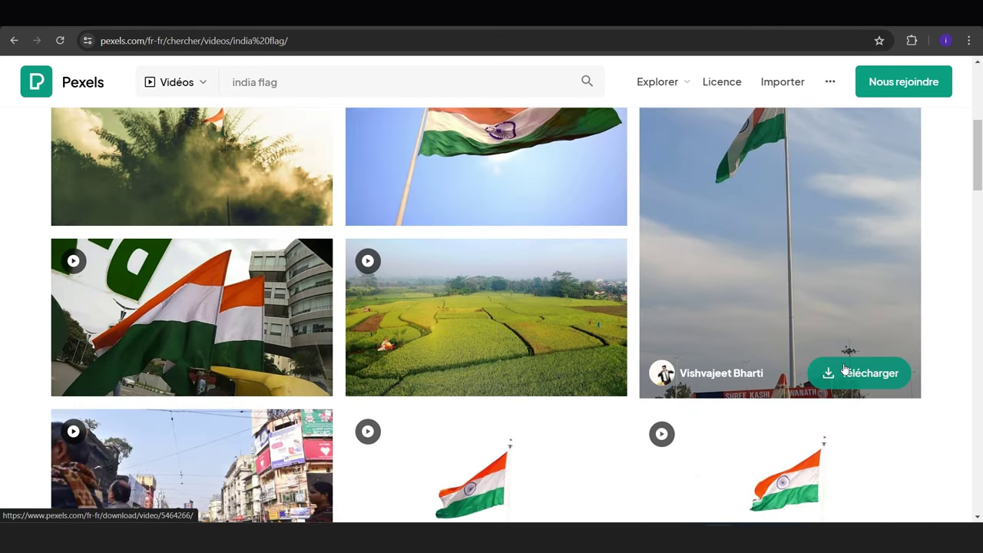
click(845, 371)
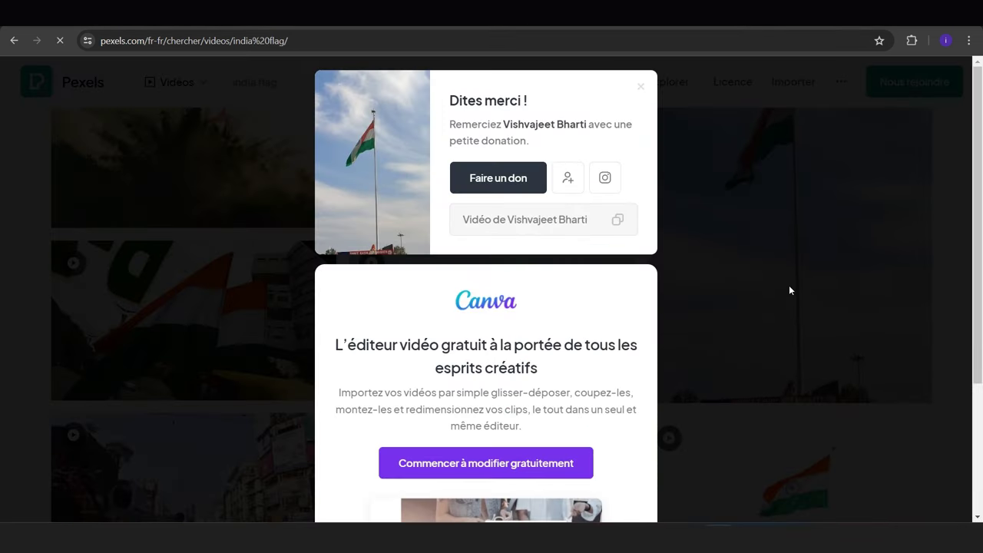
click(790, 286)
scroll(976, 262, down, 4)
scroll(981, 262, down, 5)
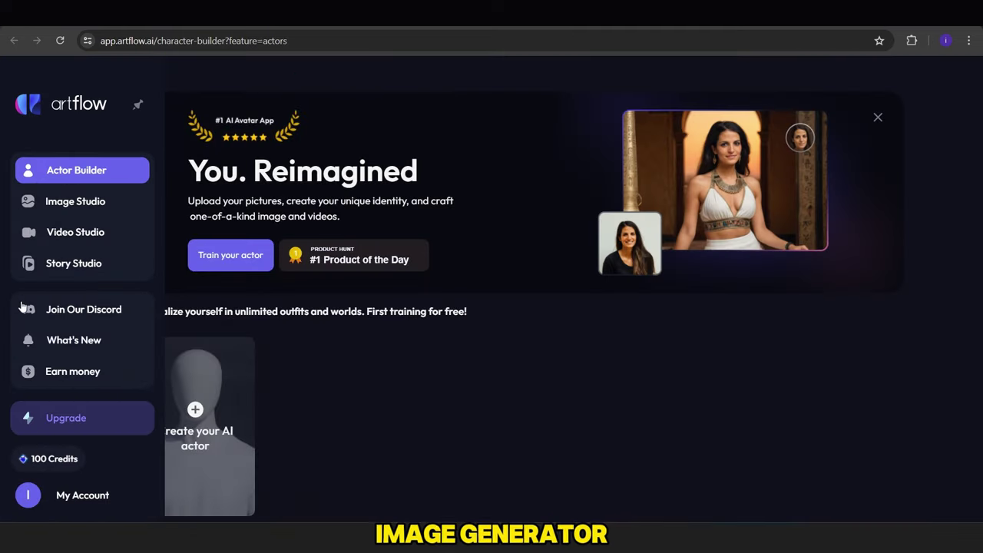
Step: Generate a new Artflow image from the pasted Diwali celebration prompt
click(113, 202)
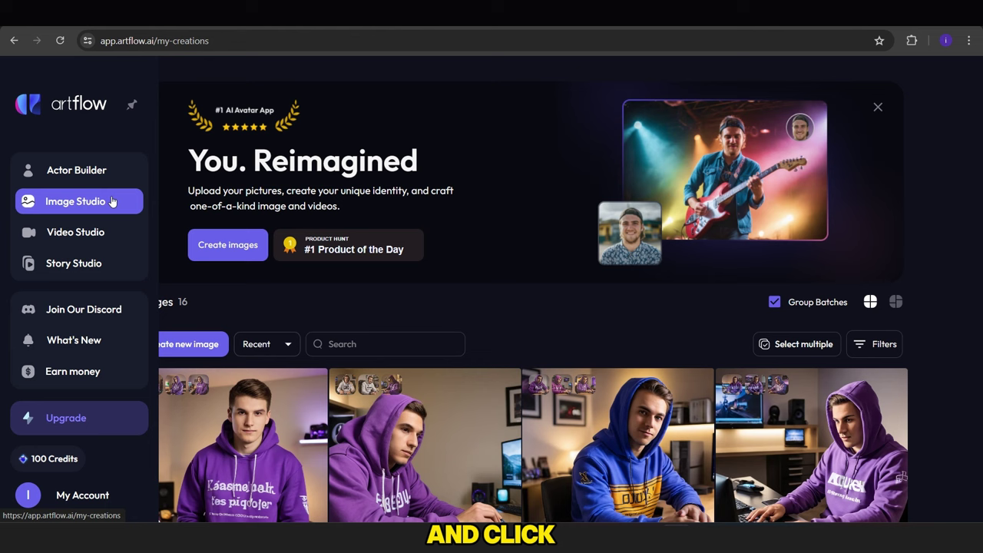
click(188, 345)
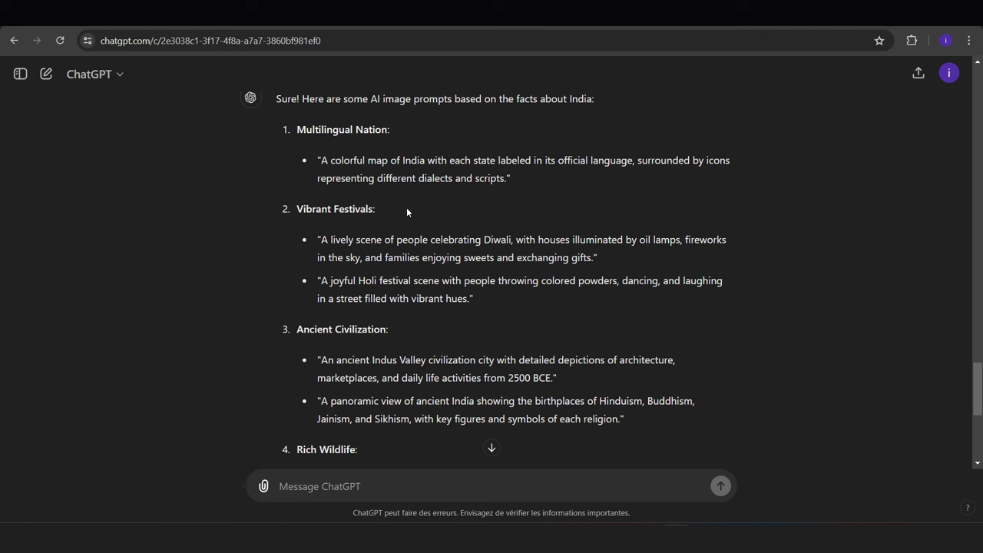
drag(499, 273, 334, 236)
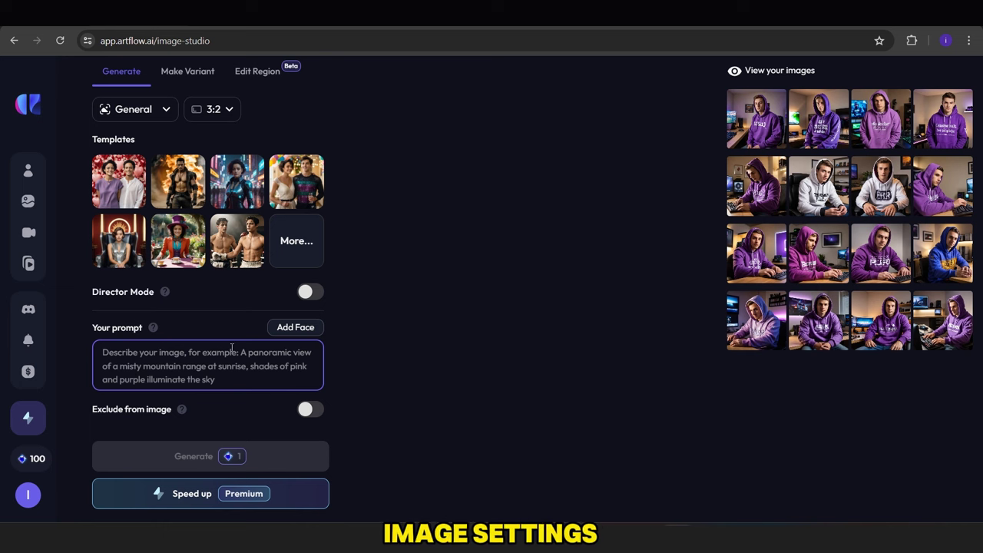
text(A lively scene of people celebrating Diwali, with houses illuminated by oil lamps, fireworks in the sky, and families enjoying sweets and exchanging gifts.)
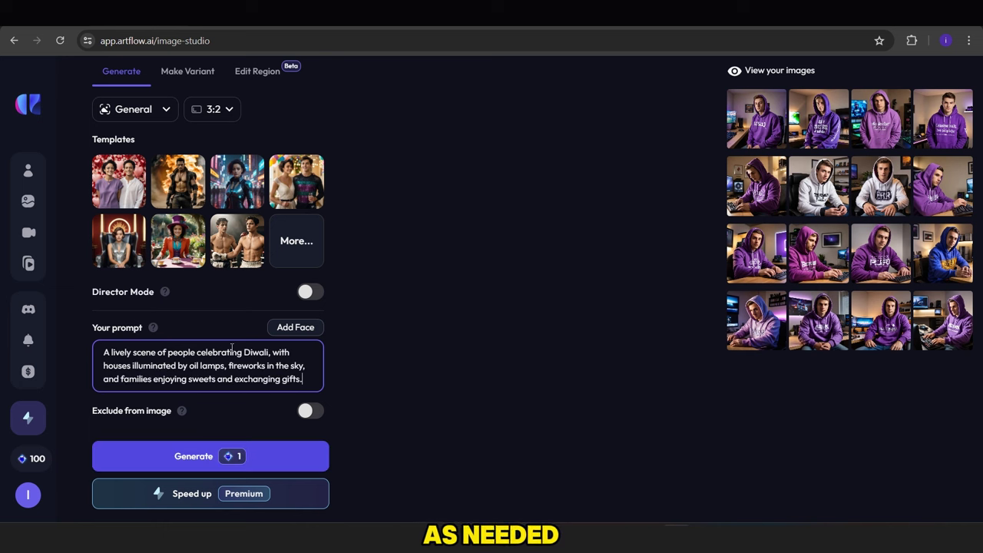
click(246, 453)
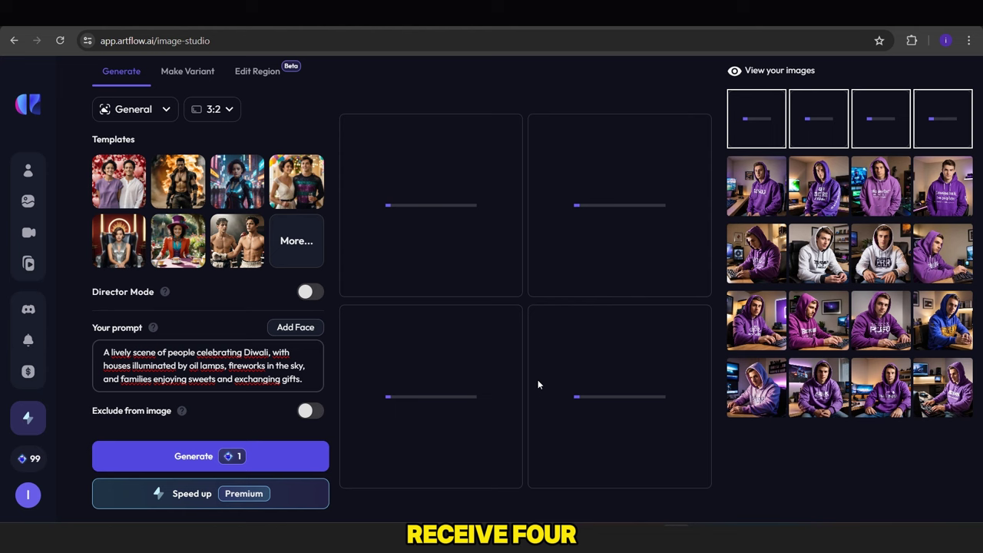
Step: Check the generation and change the aspect ratio from 3:2 to 2:3
click(230, 12)
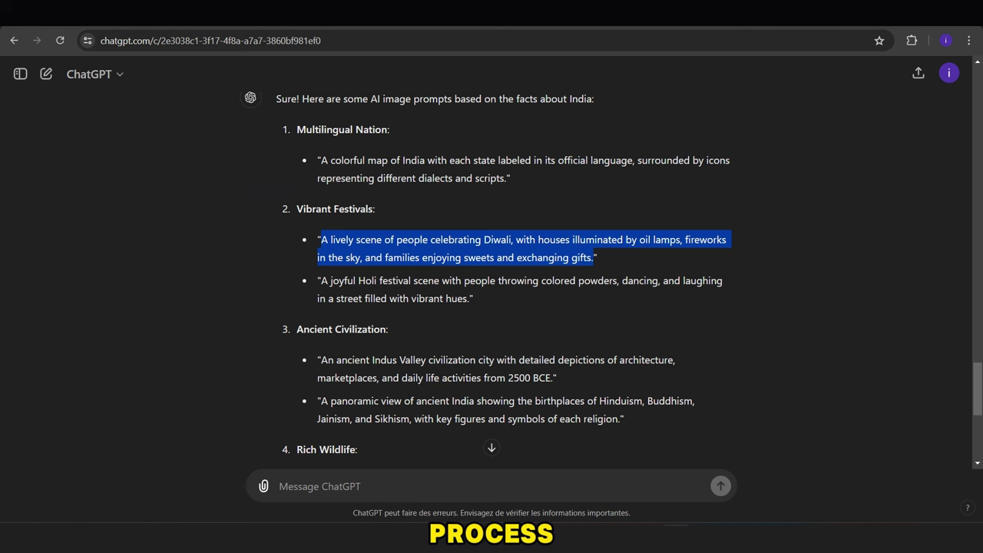
click(292, 12)
click(220, 107)
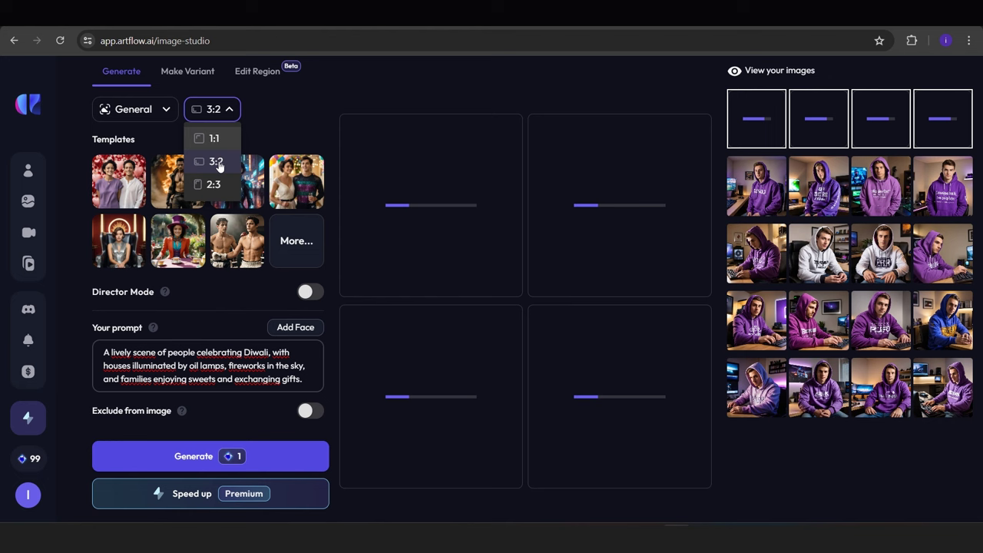
click(218, 186)
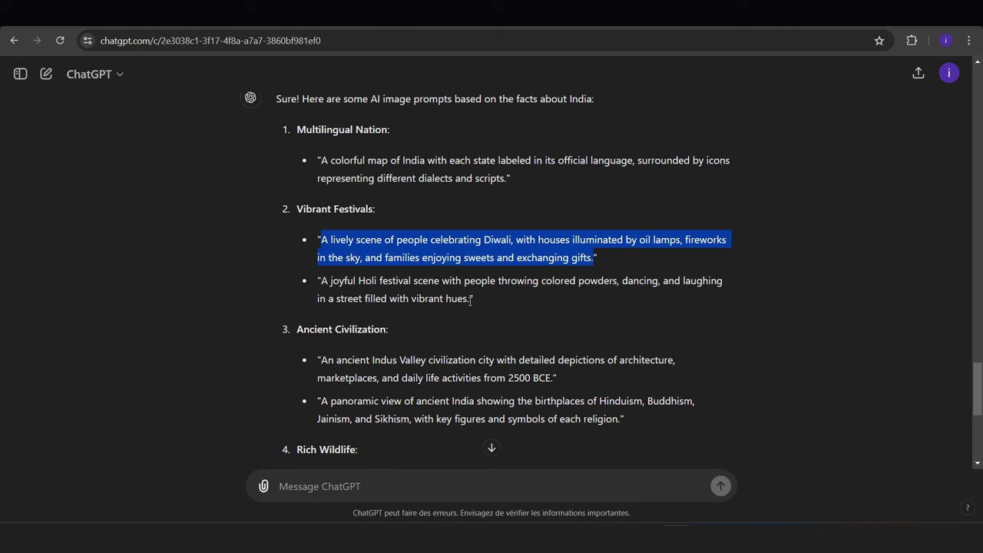
Step: Replace the Artflow prompt with ChatGPT's Holi festival prompt
click(470, 300)
drag(349, 295, 318, 281)
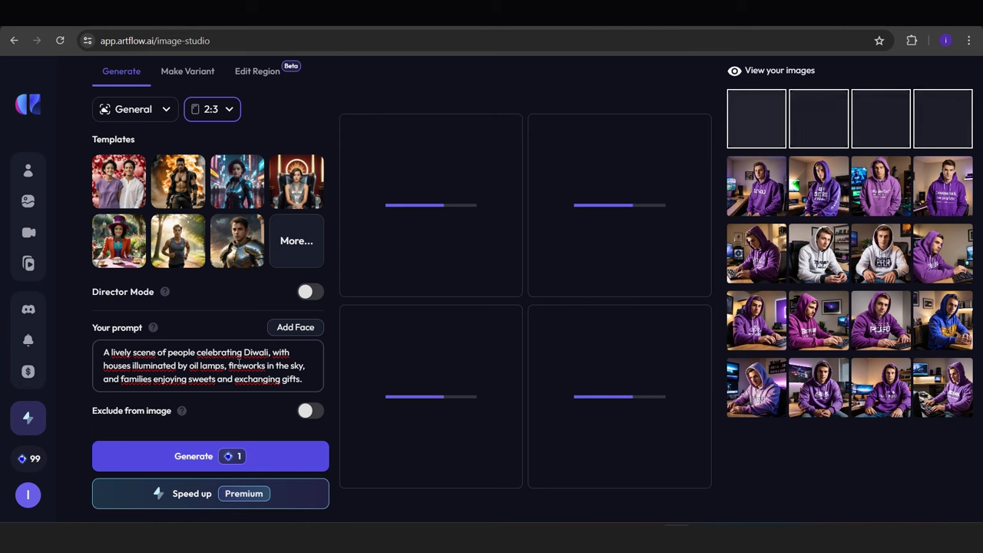
click(239, 363)
key(ctrl+a)
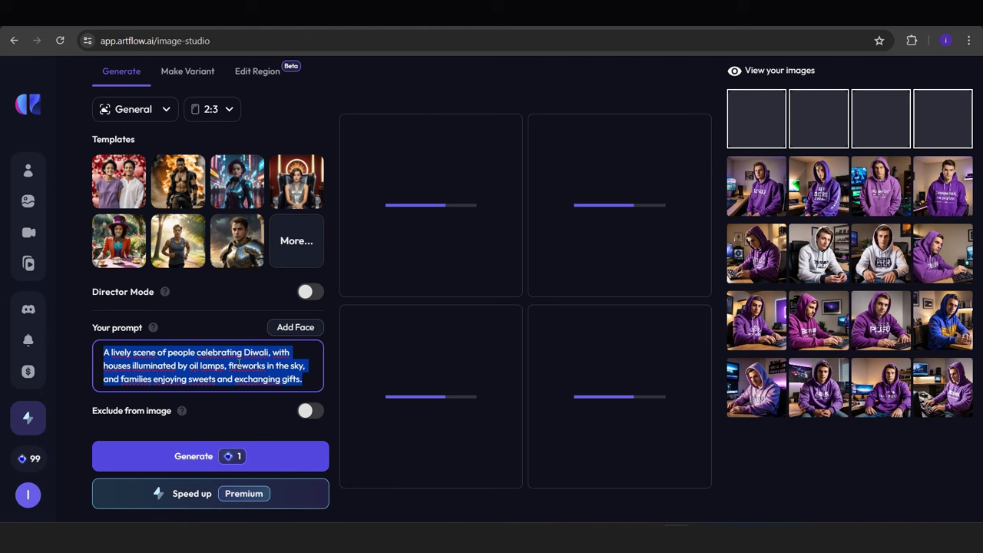
text(A joyful Holi festival scene with people throwing colored powders, dancing, and laughing in a street filled with vibrant hues.)
Step: Download one generated Holi image with the watermark
click(485, 202)
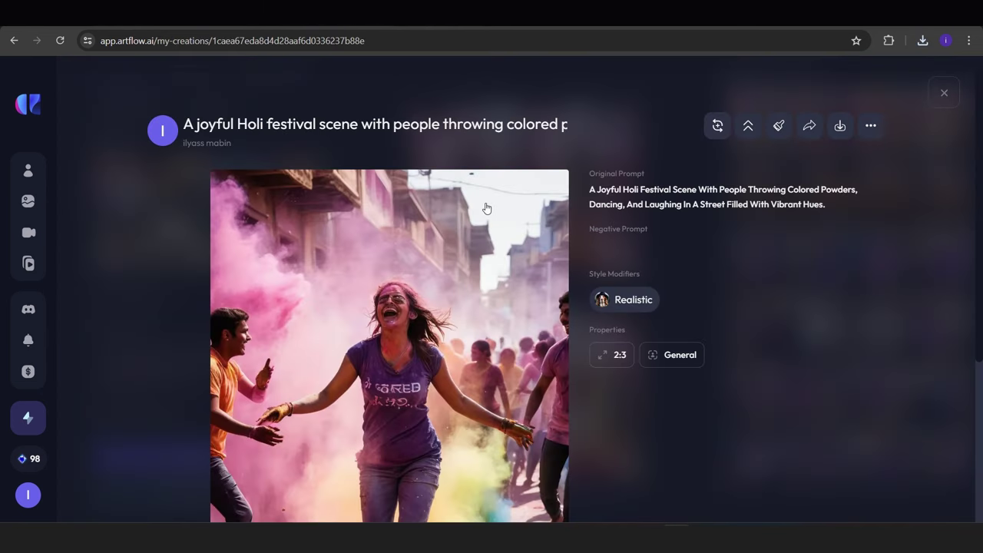
click(944, 93)
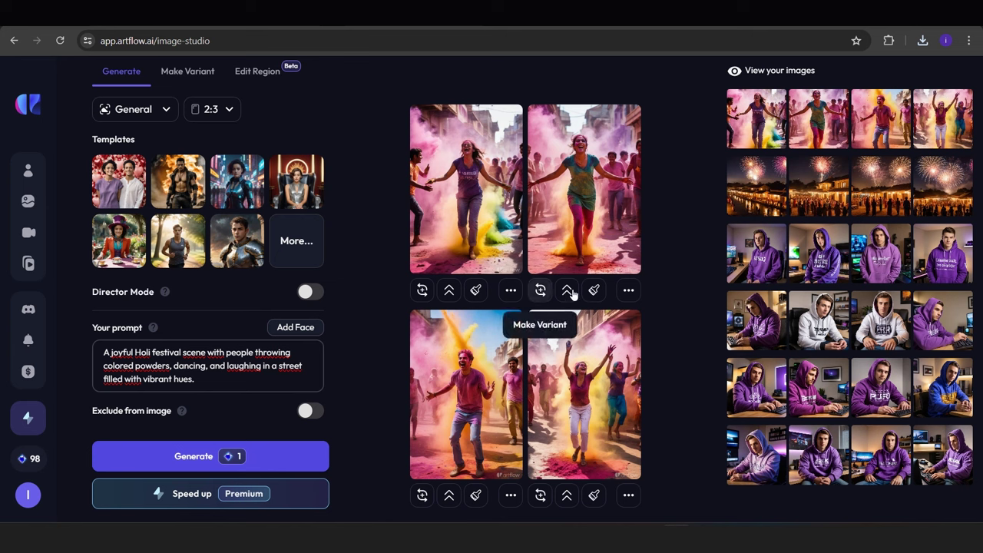
click(628, 290)
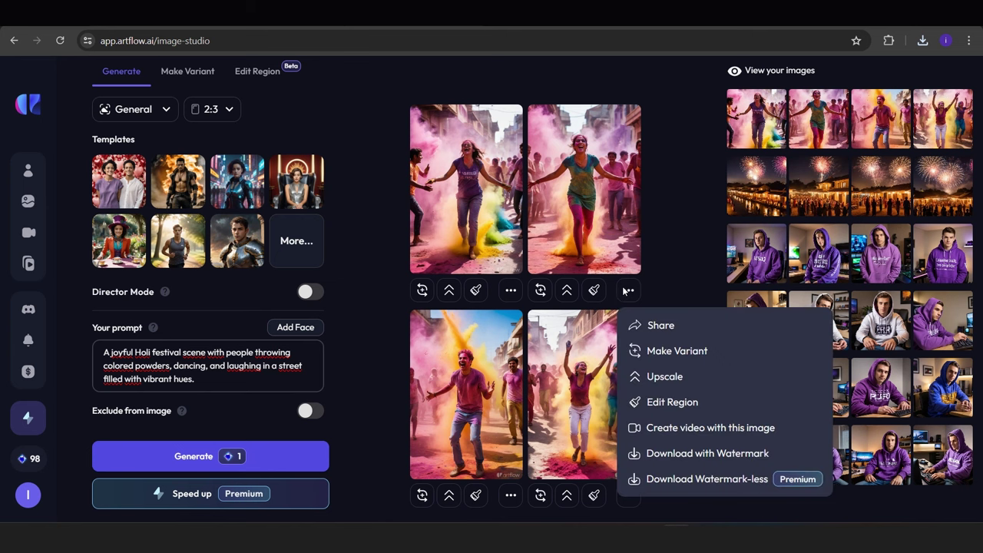
click(650, 452)
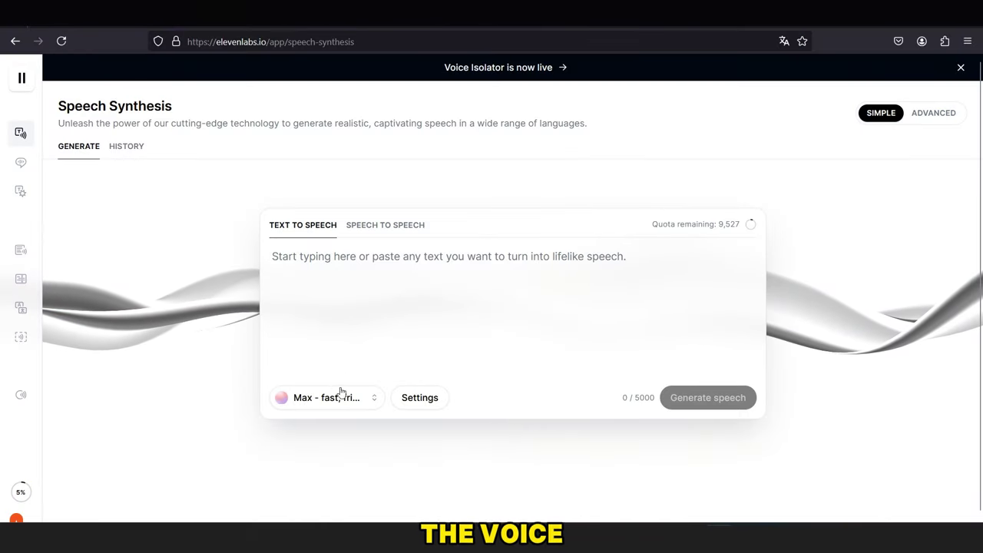
Step: Preview the Max and Adam voices and pick Adam for narration
click(341, 396)
click(182, 196)
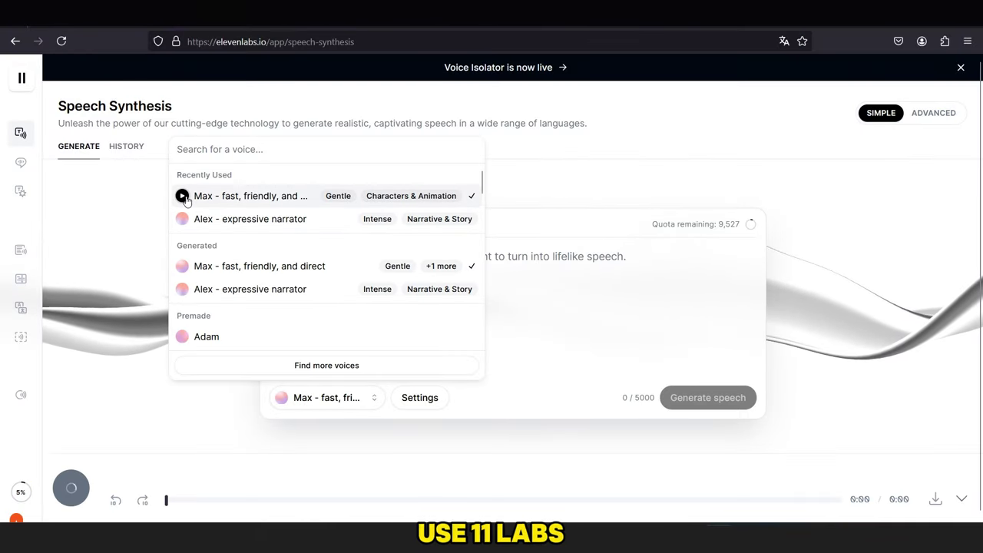
click(183, 197)
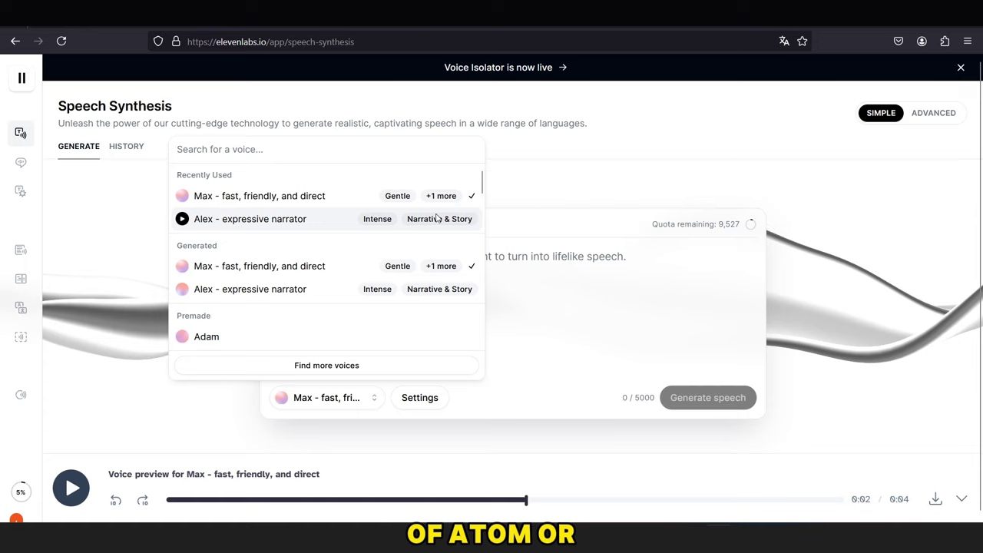
click(182, 337)
click(215, 336)
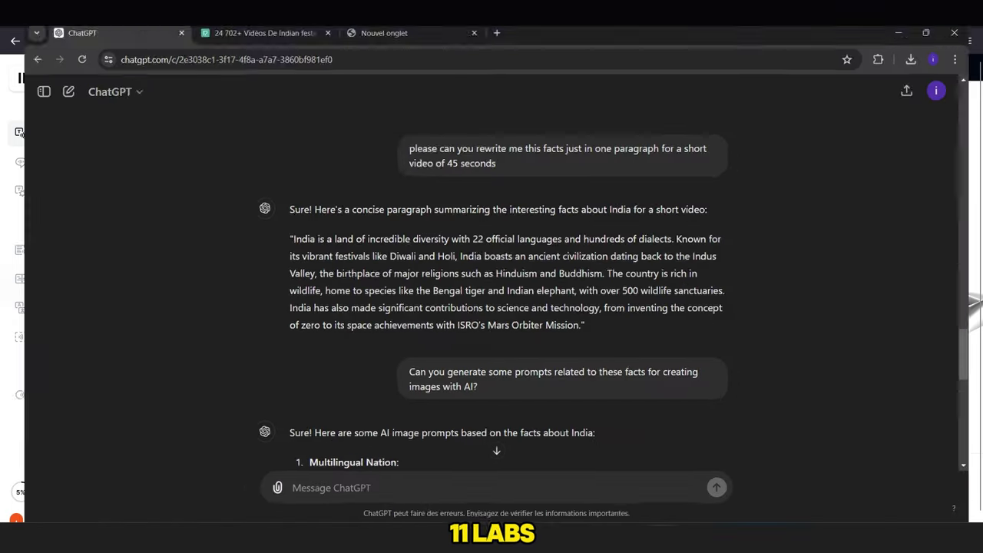
Step: Generate speech from the pasted India paragraph and download it as an mp3
drag(580, 317, 281, 228)
key(ctrl+c)
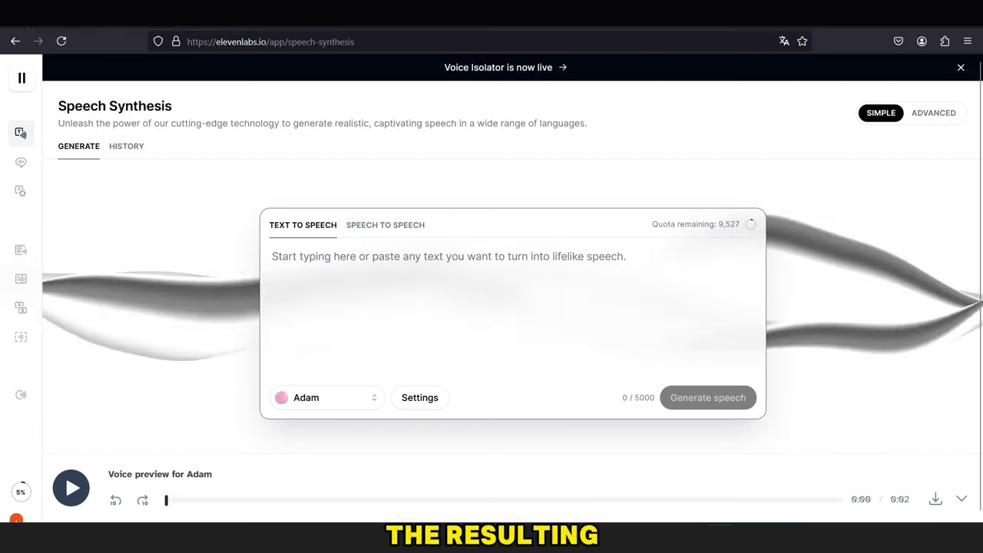
click(423, 279)
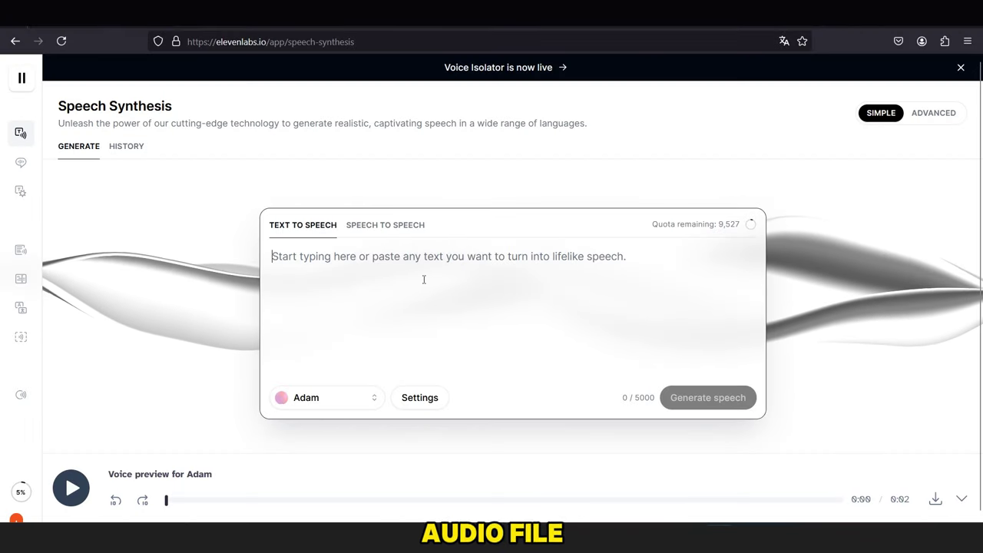
key(ctrl+v)
click(686, 392)
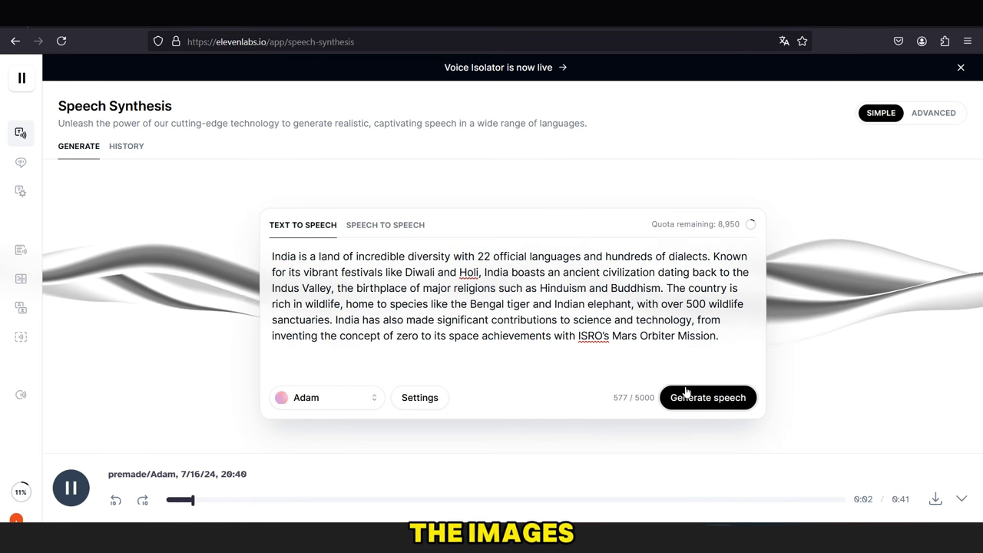
click(936, 500)
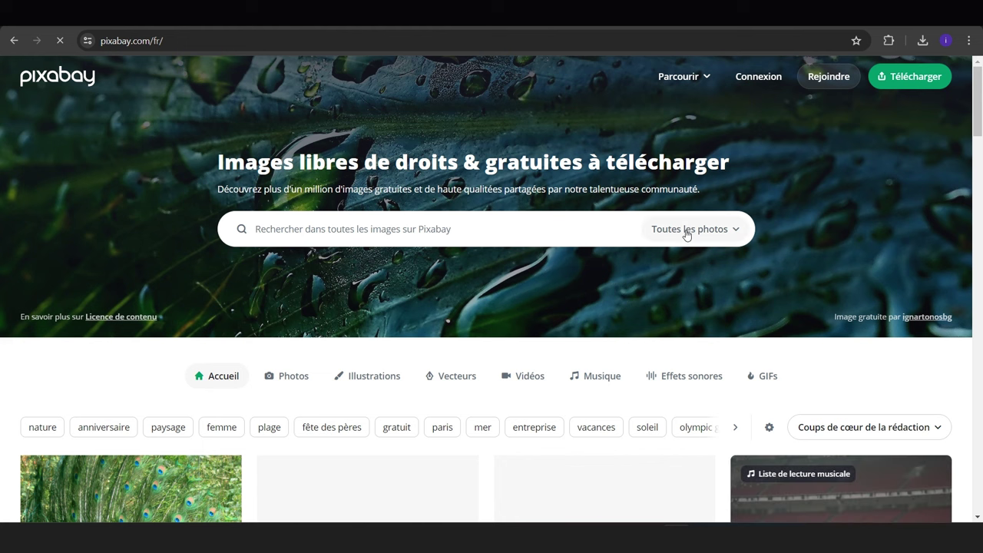
Step: Search Pixabay music for 'indian songs' and preview results like Future Bollywood Dance
click(687, 232)
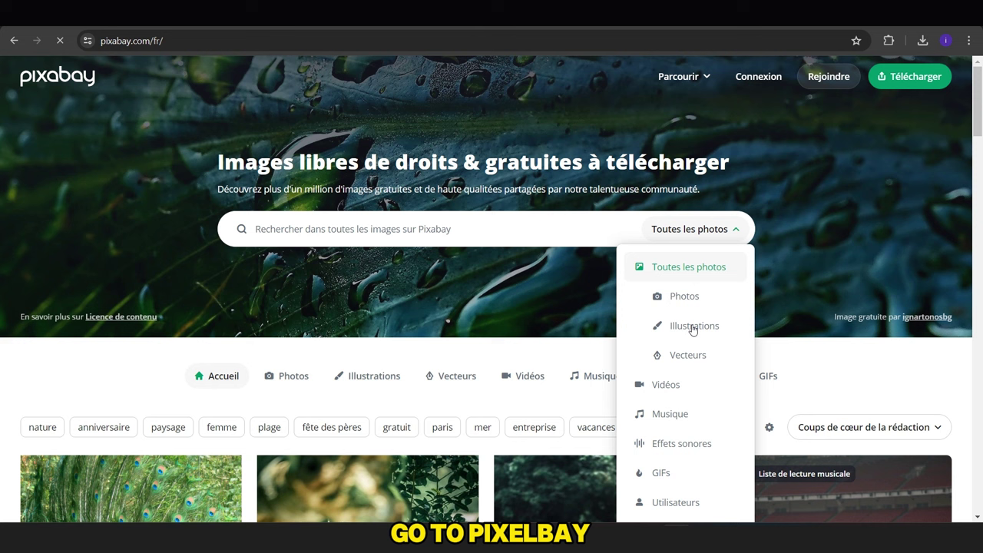
click(689, 411)
click(509, 222)
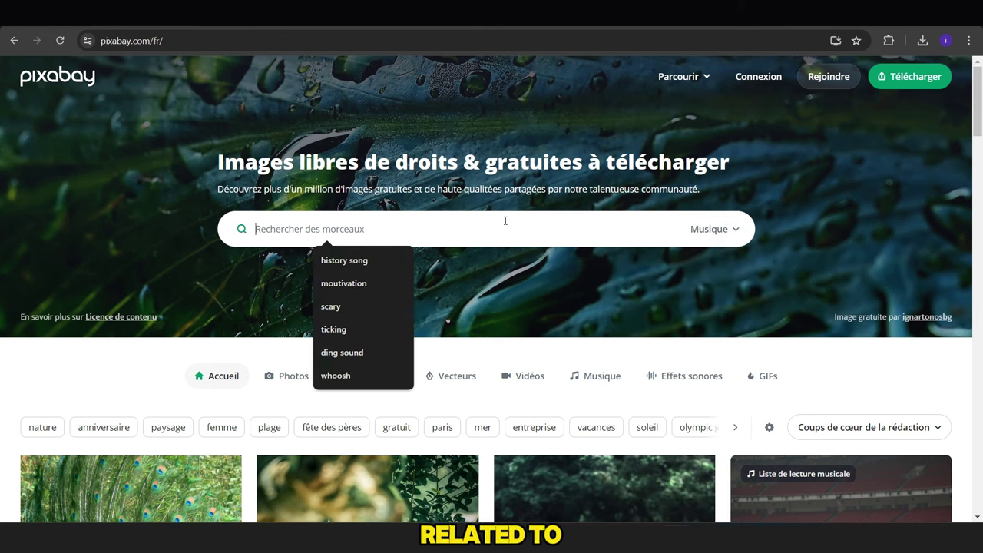
text(indi)
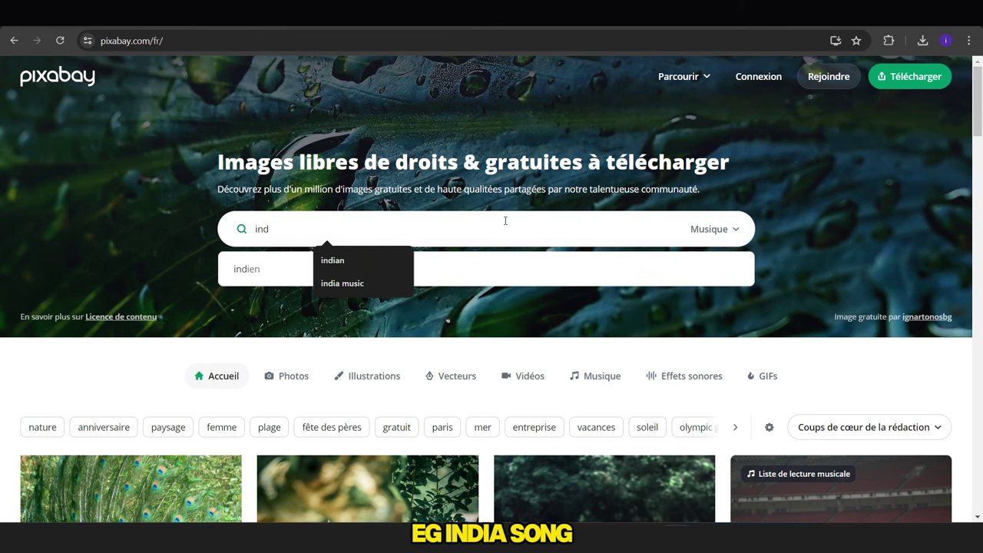
text(an songs)
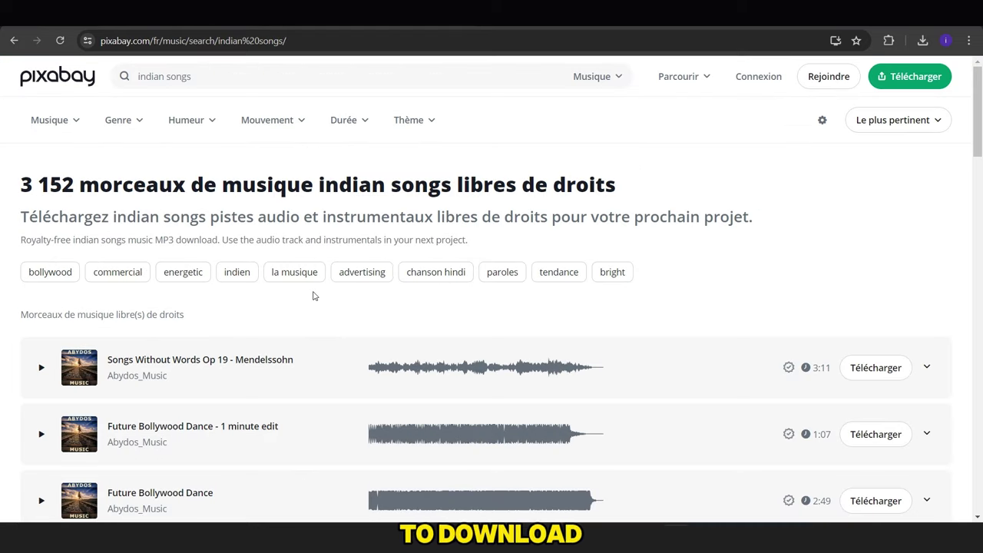
click(392, 355)
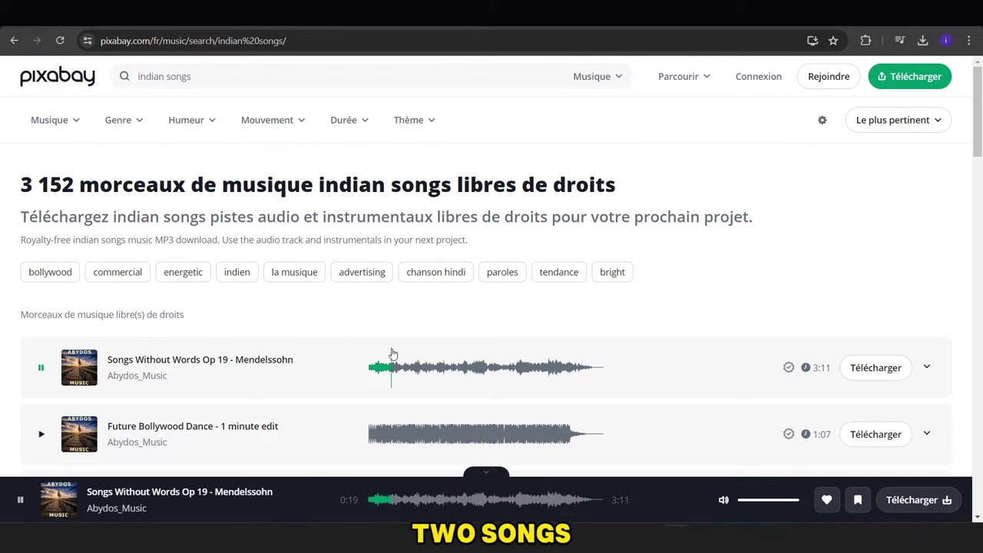
click(397, 420)
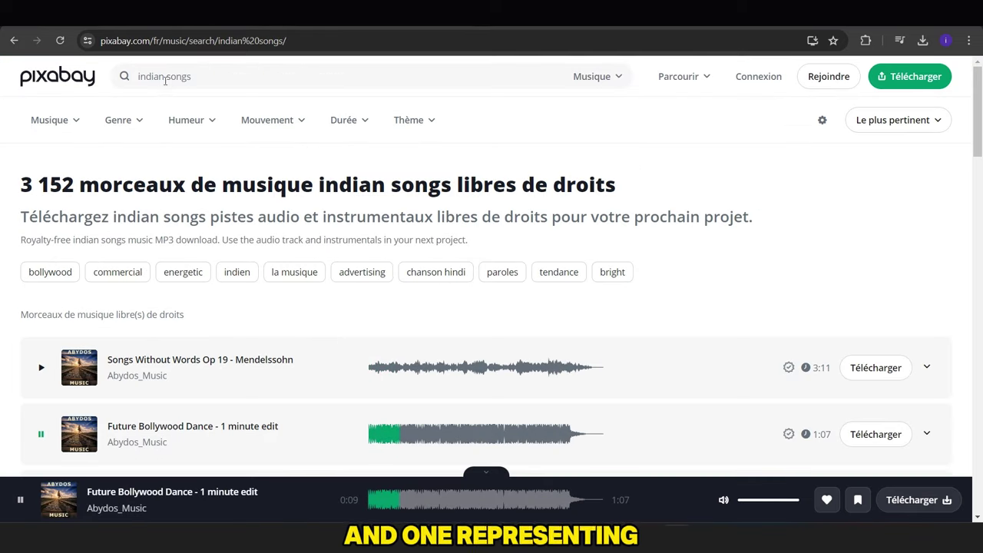
Step: Change the search to 'india songs' and preview Summer Walk, Uplifting, October mood and similar tracks
click(164, 80)
key(BackSpace)
click(375, 367)
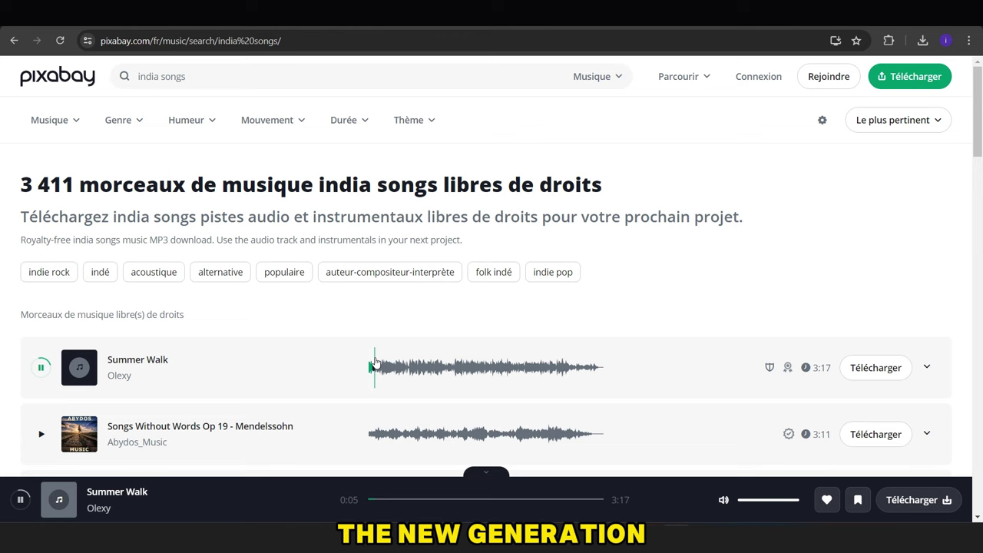
scroll(978, 198, down, 3)
scroll(414, 184, down, 1)
click(421, 201)
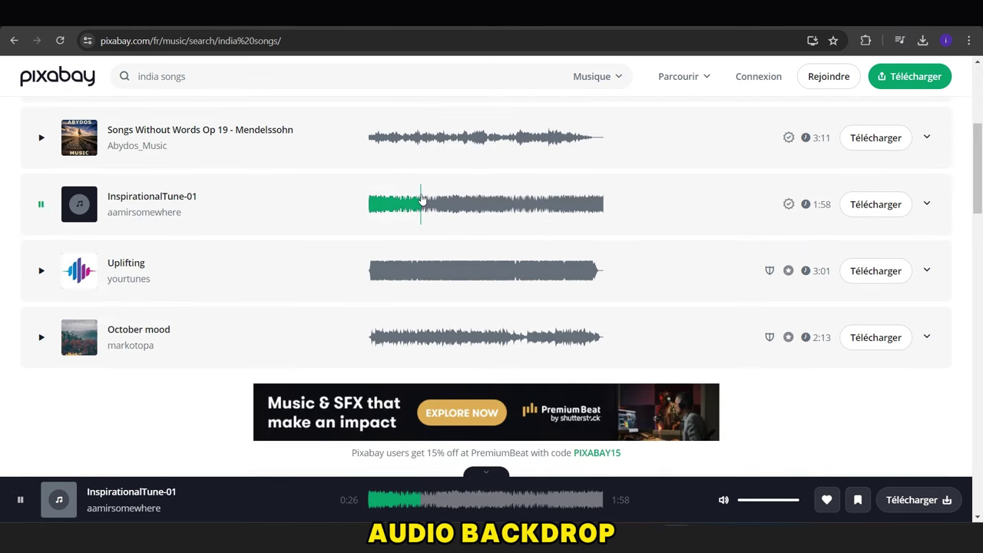
click(415, 256)
click(404, 334)
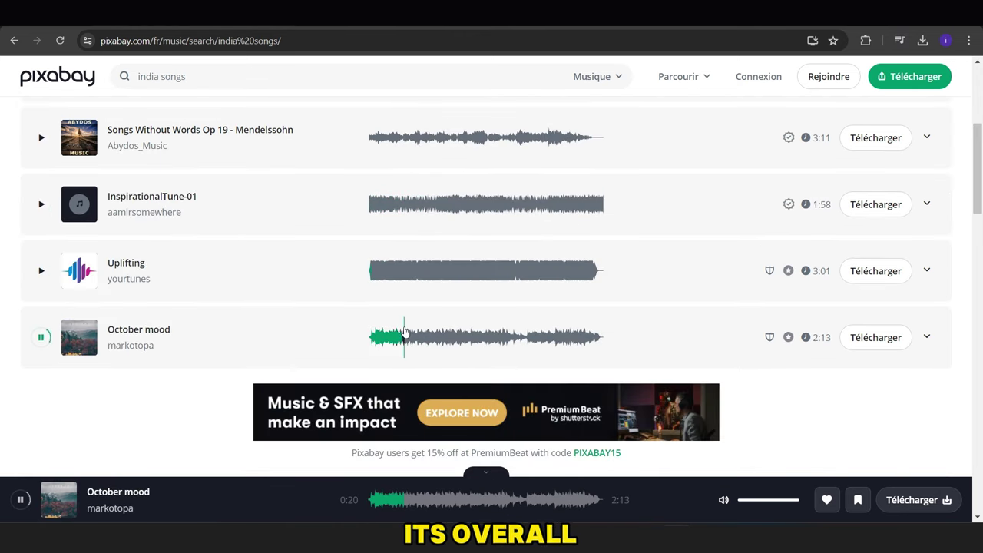
scroll(982, 171, down, 6)
click(412, 215)
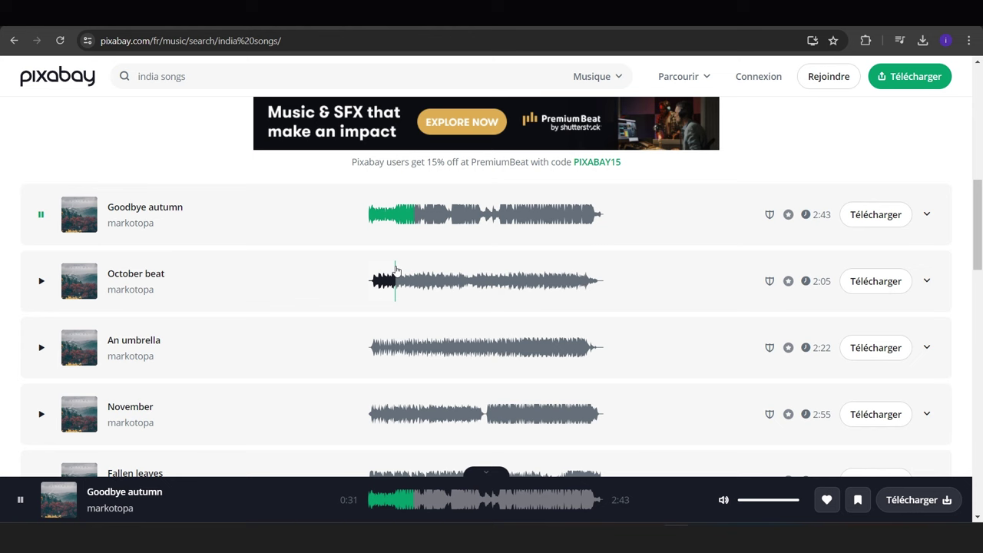
click(394, 274)
Step: Drop 'songs' from the search, preview Indian Percussion, and download Taj Mahal by Lesfm
drag(204, 76, 159, 77)
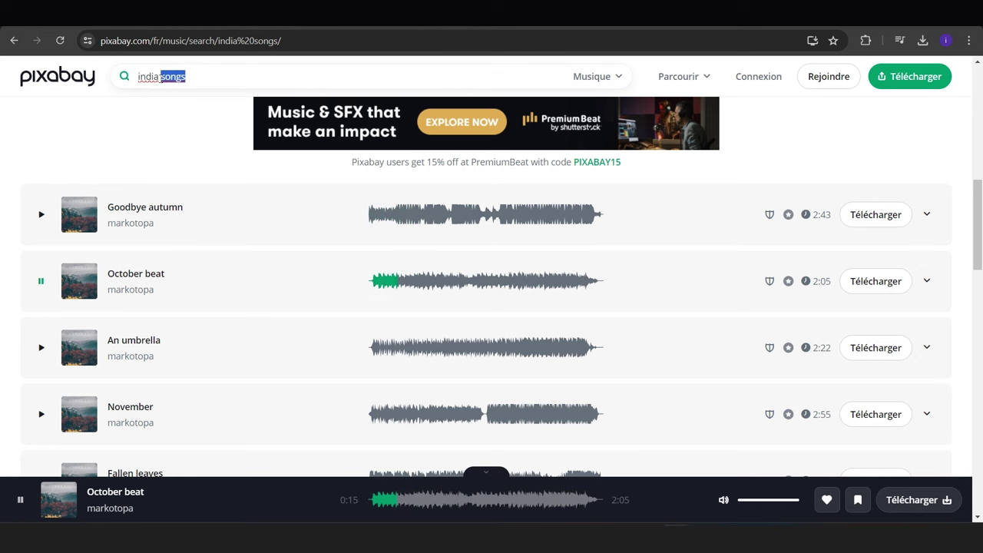
key(BackSpace)
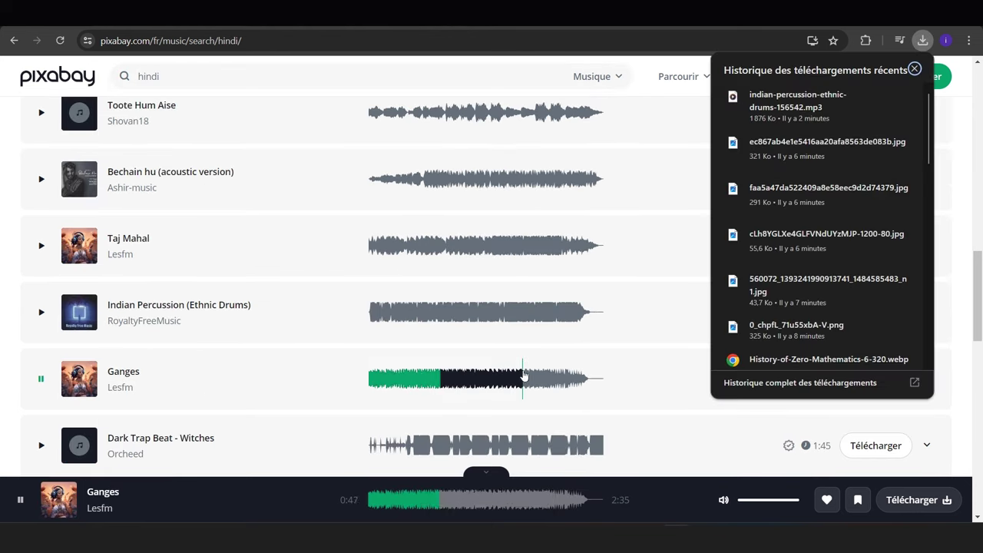
click(413, 312)
click(423, 245)
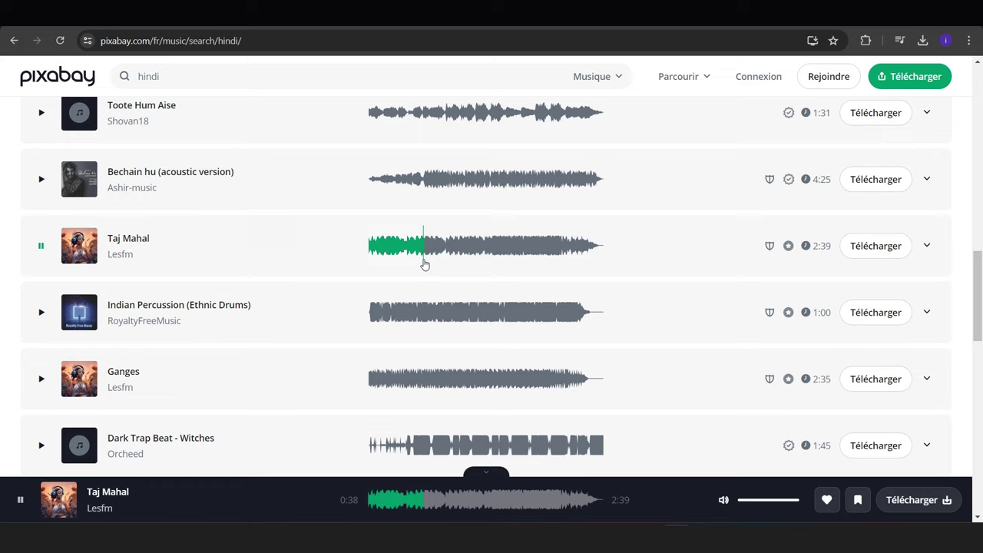
click(872, 247)
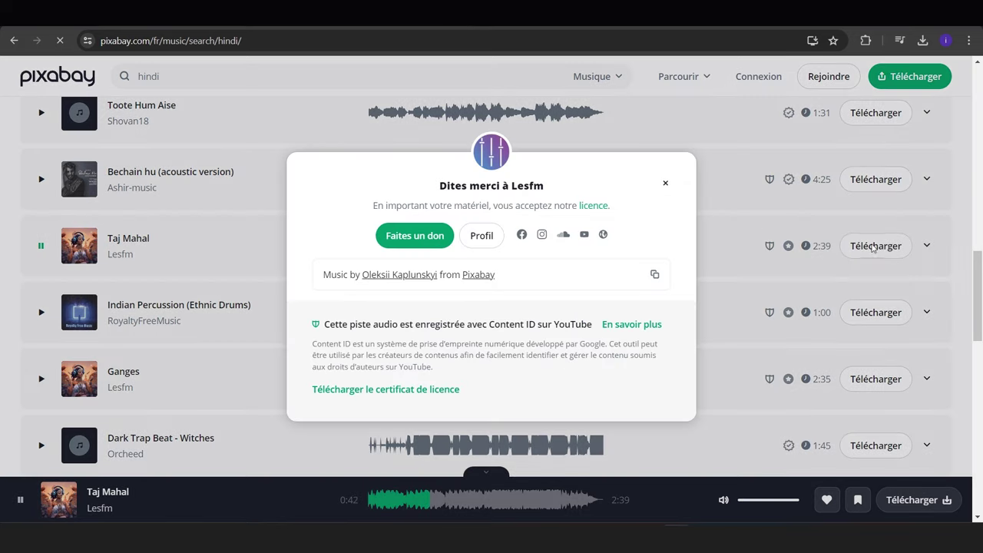
click(671, 182)
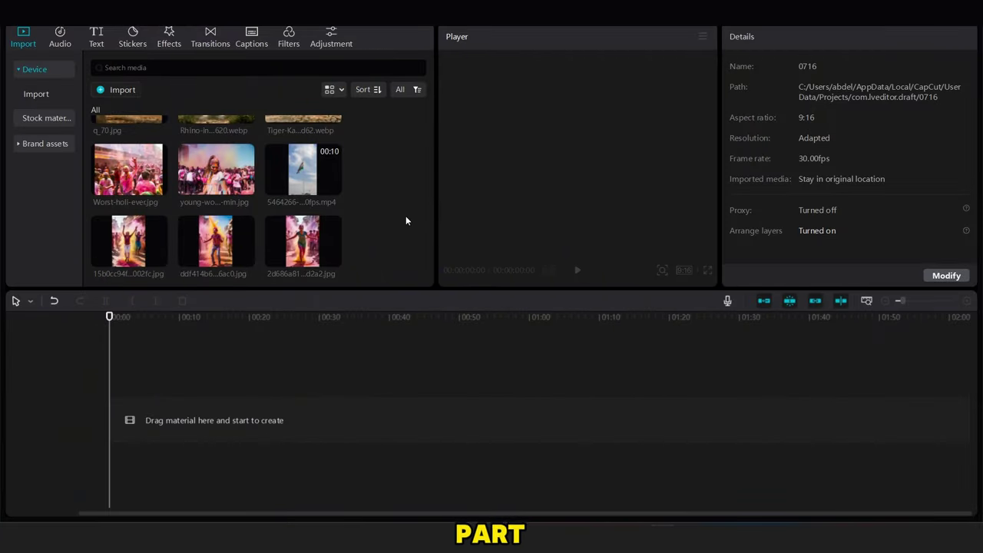
Step: Add the ElevenLabs narration to the timeline and the India flag map video above it at the start
drag(431, 256, 419, 124)
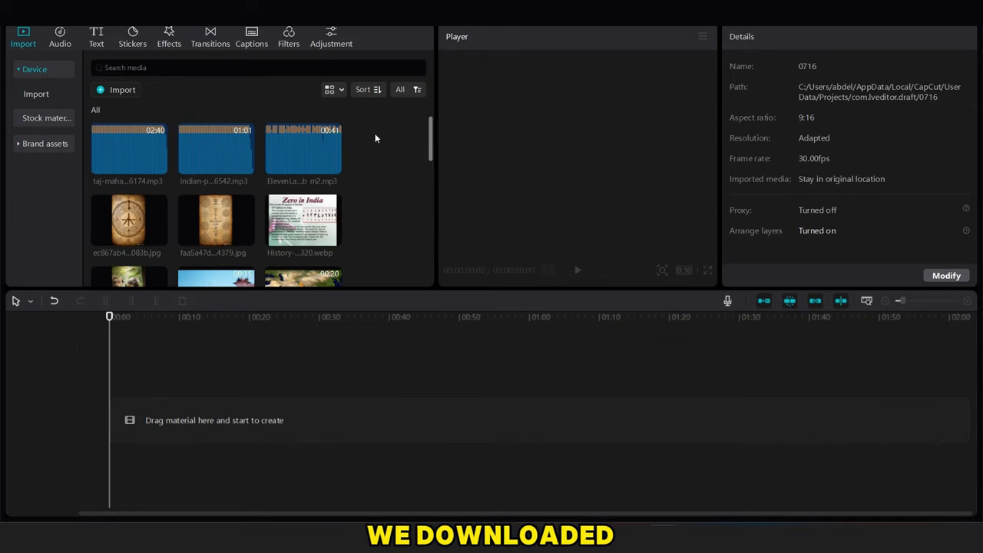
mouse_move(303, 150)
mouse_down()
mouse_move(49, 417)
mouse_move(80, 407)
mouse_up()
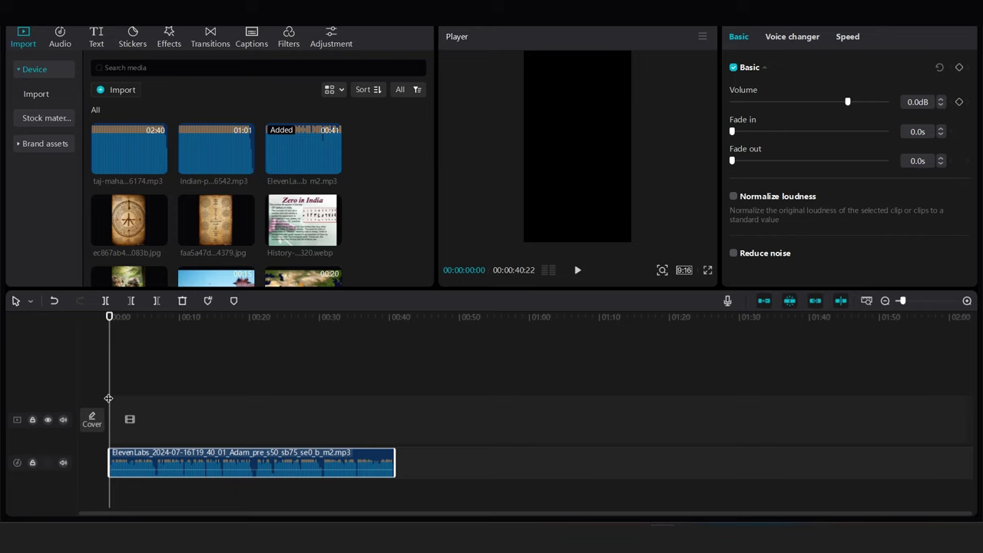
drag(432, 149, 431, 166)
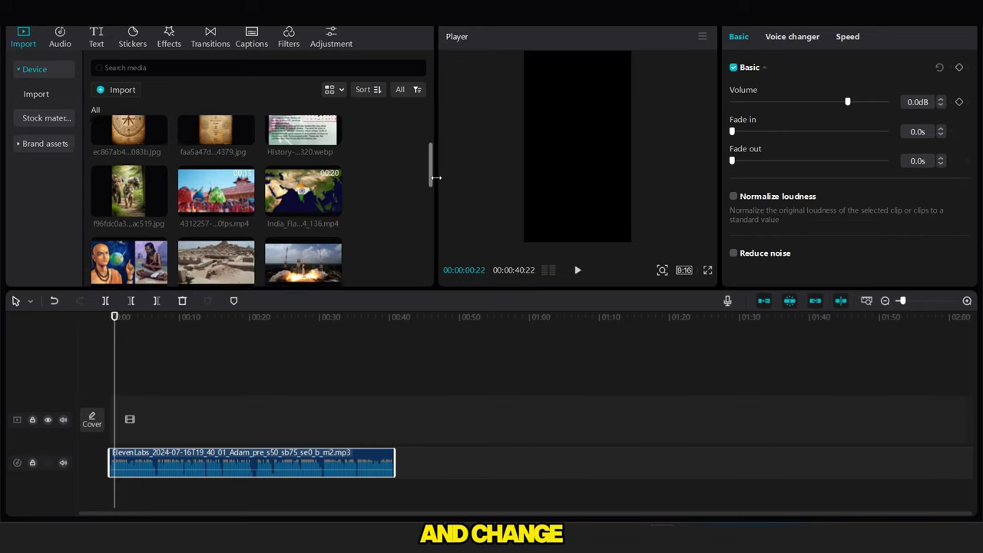
mouse_move(303, 150)
mouse_down()
mouse_move(134, 408)
mouse_move(206, 394)
mouse_up()
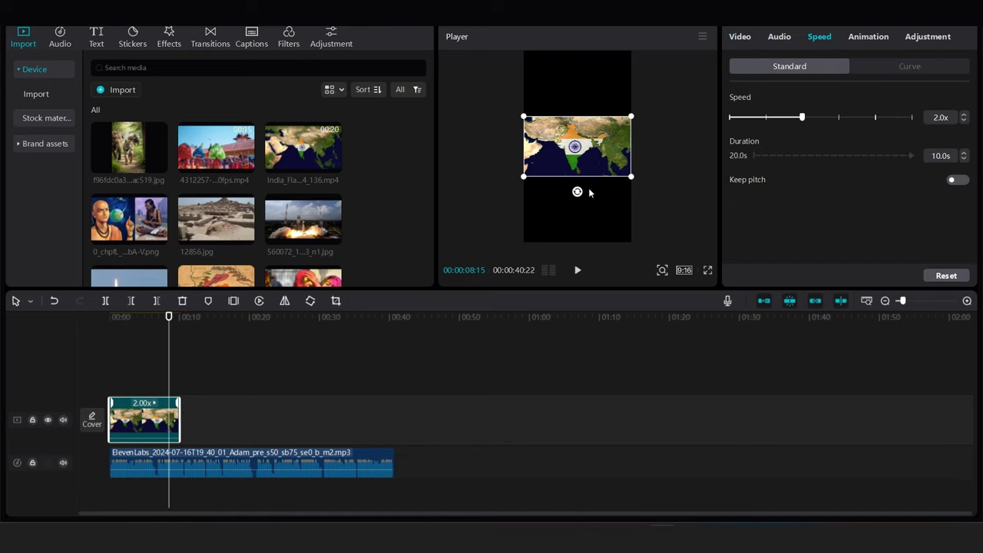
Step: Scale the India map clip to about 336% so it fills the vertical frame, then preview it
drag(631, 176, 744, 254)
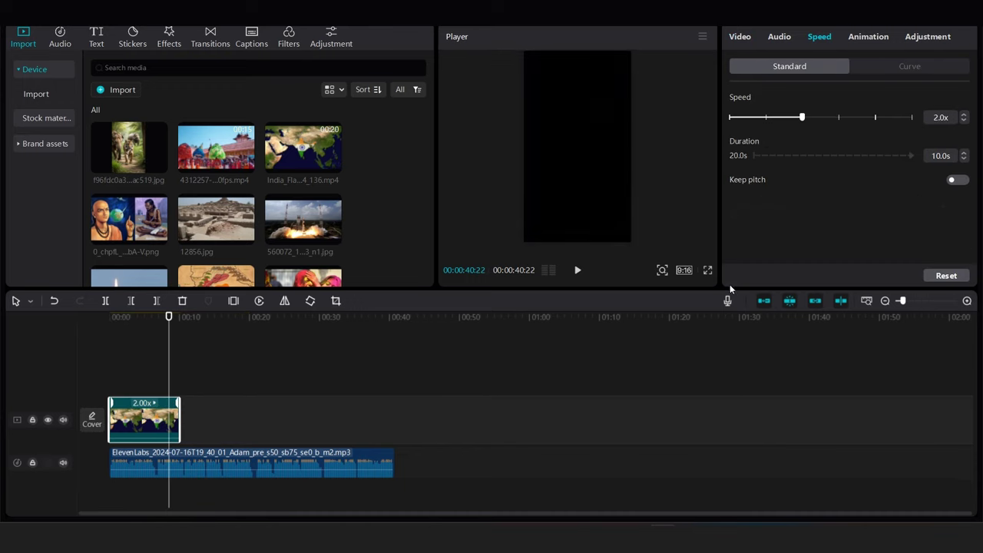
click(110, 384)
key(space)
key(space)
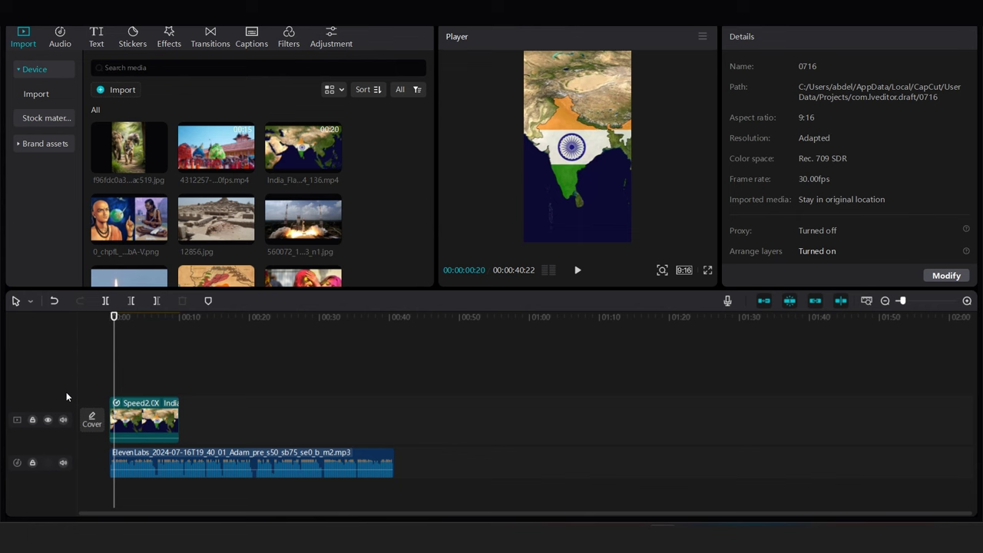
click(144, 418)
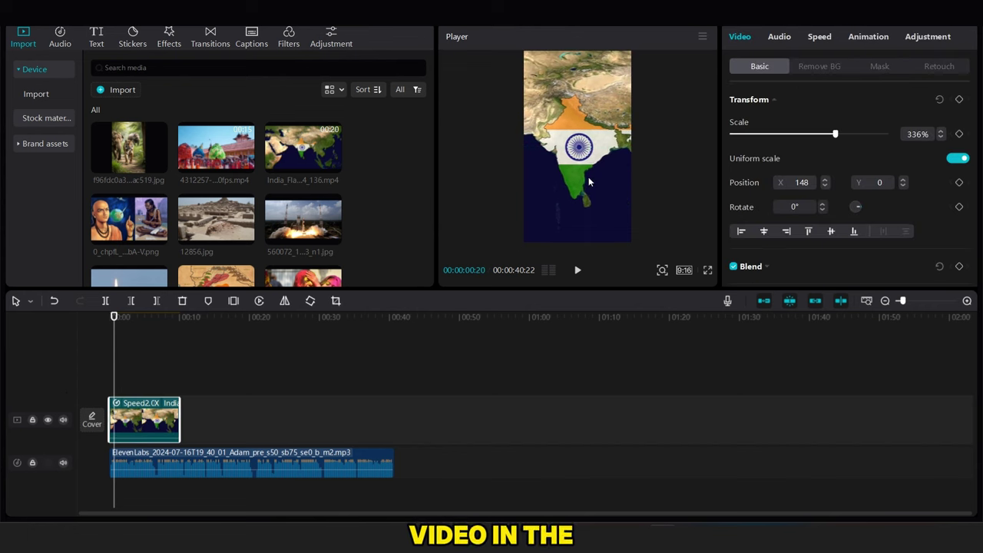
click(120, 378)
key(space)
Step: Trim the map clip to its first two seconds with Delete Right
key(space)
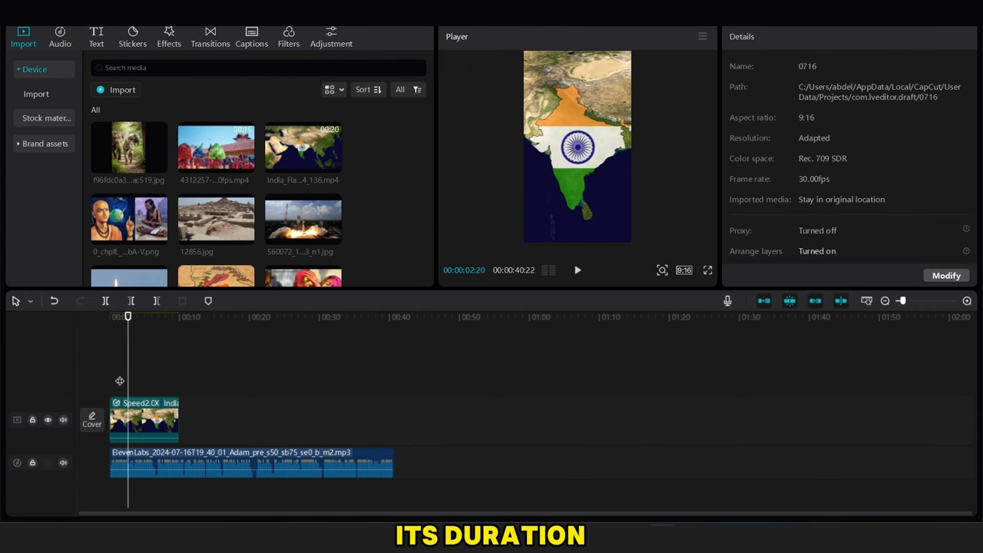
click(120, 381)
key(space)
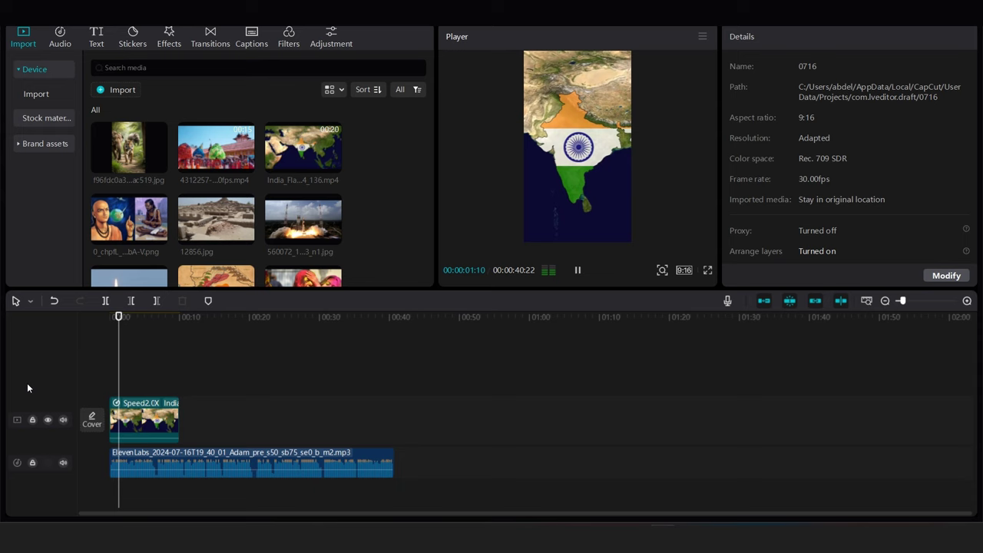
key(space)
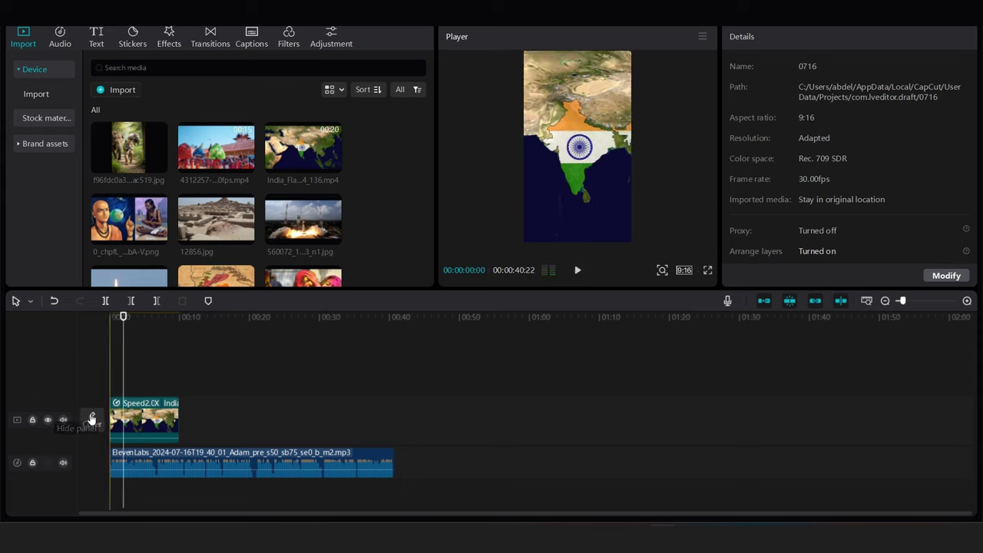
click(115, 418)
click(158, 301)
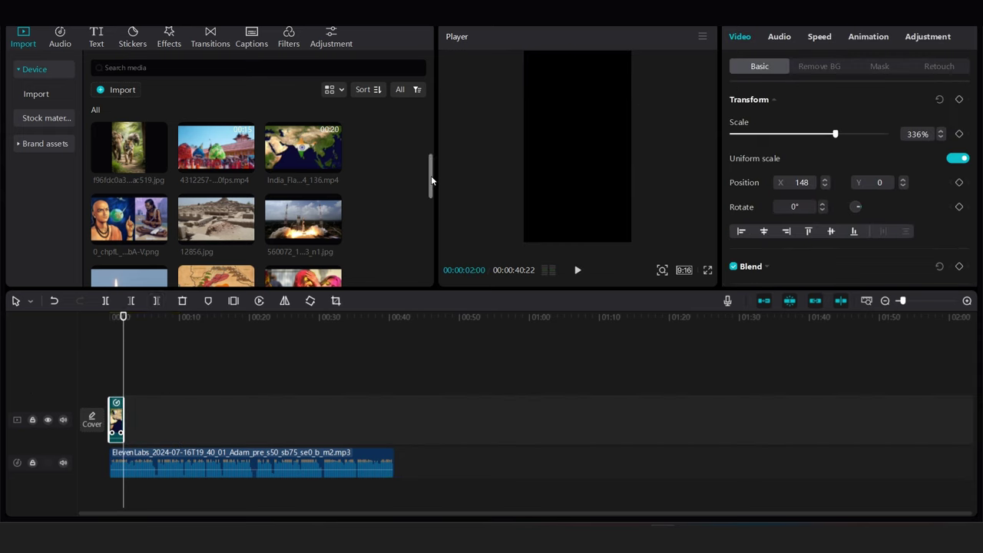
scroll(430, 169, down, 3)
scroll(422, 149, down, 3)
Step: Add the Pexels flag-on-pole video after the map clip and trim it short
scroll(369, 181, down, 3)
scroll(313, 182, down, 3)
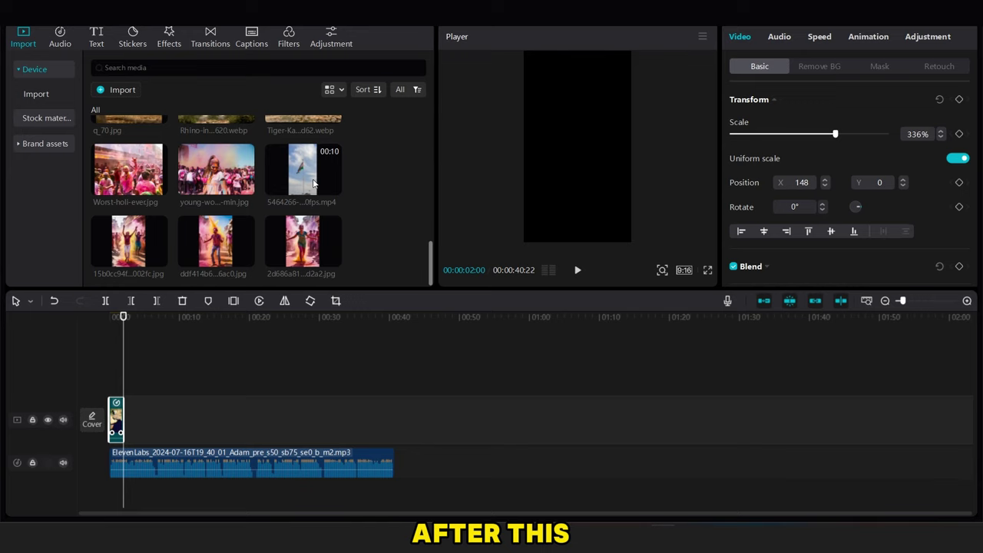
drag(313, 182, 124, 389)
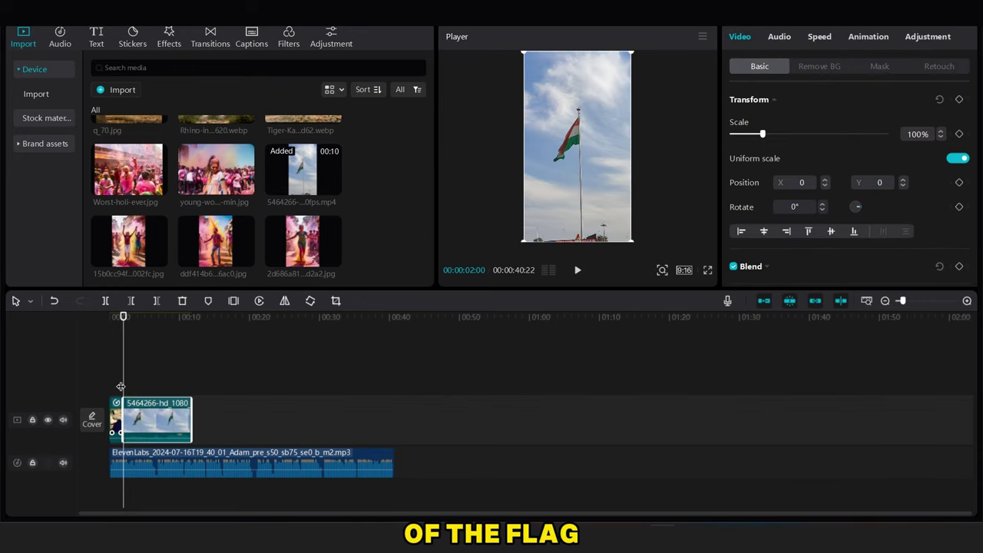
key(space)
key(space)
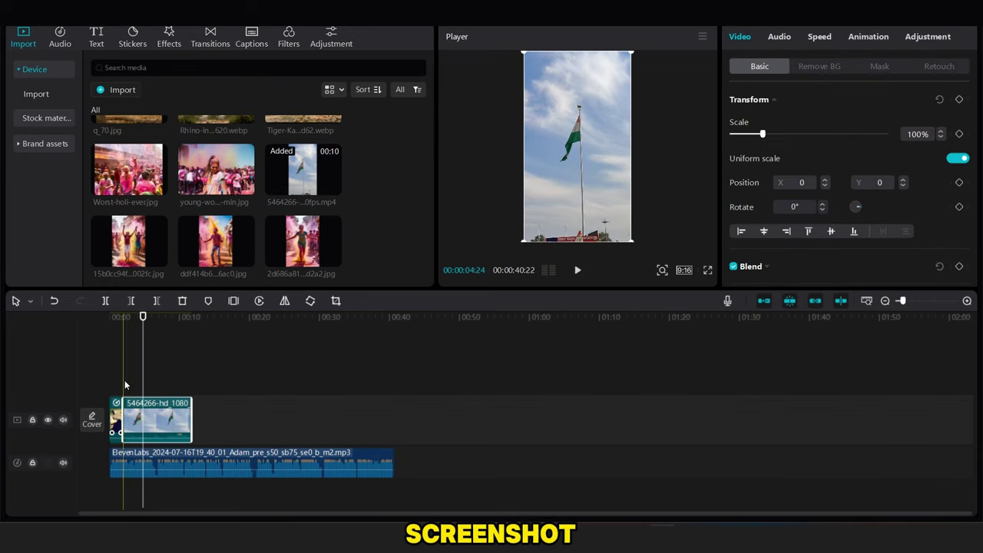
click(137, 384)
click(135, 419)
click(156, 300)
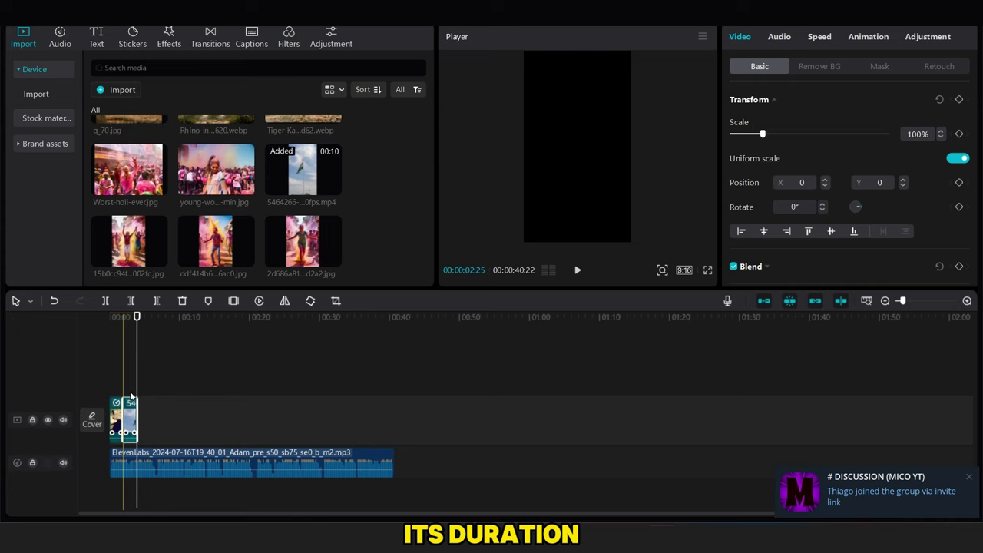
click(779, 36)
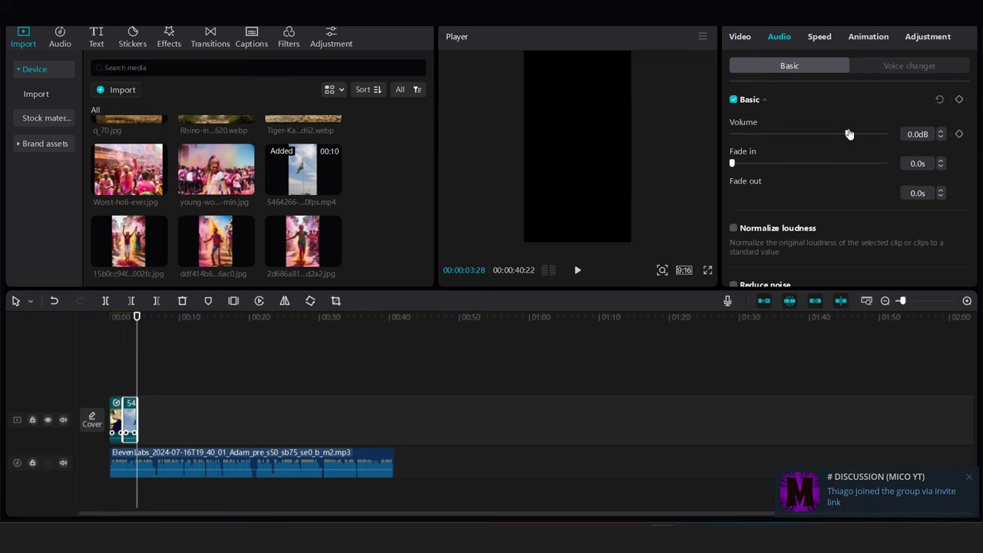
click(115, 361)
Step: Freeze the flag's last frame and move the ~36-second freeze clip into the main track
click(131, 369)
click(129, 413)
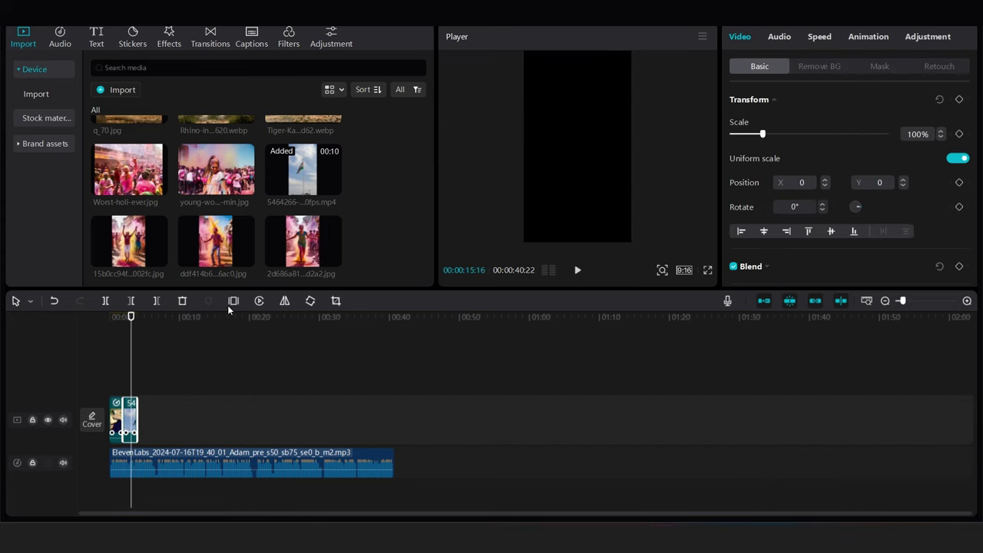
click(233, 301)
click(148, 405)
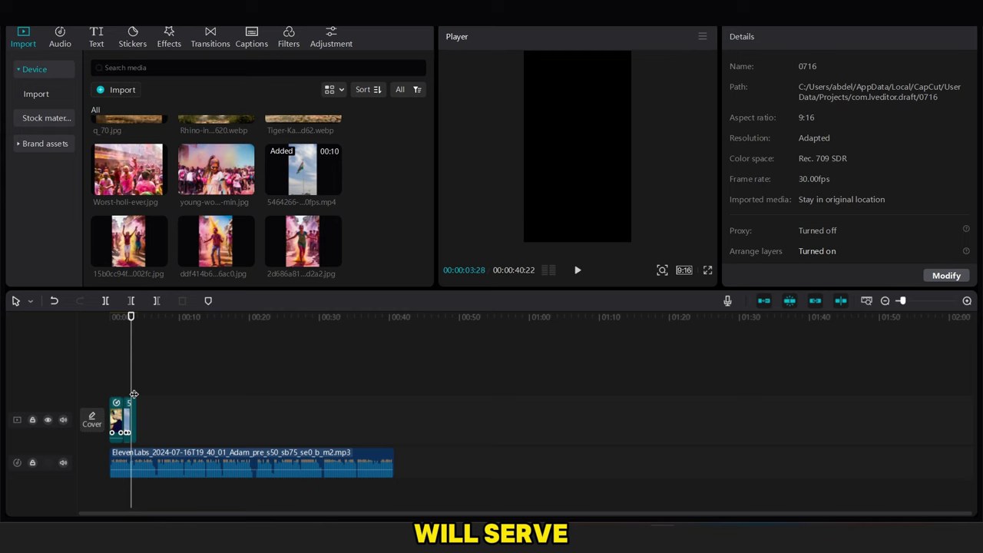
mouse_move(135, 394)
mouse_down()
mouse_move(156, 415)
mouse_move(351, 438)
mouse_up()
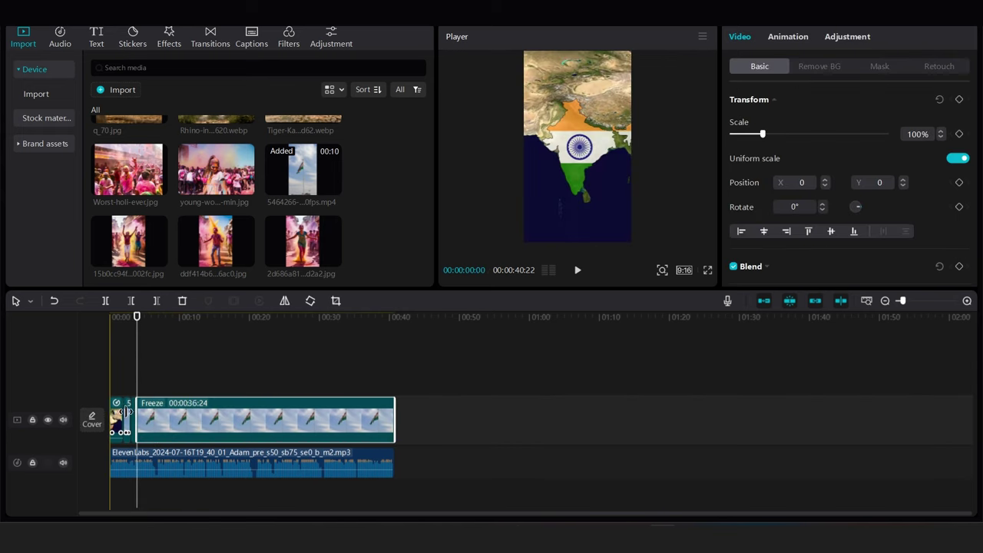
click(139, 407)
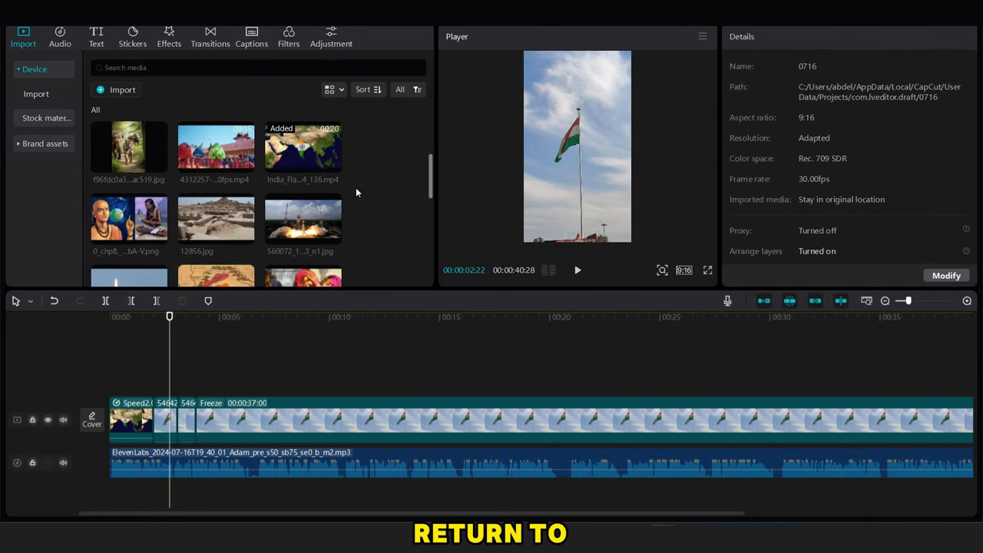
Step: Overlay the two-scholar painting, crop it 9:16 on the seated scholar, and apply Zoom 1 combo
drag(129, 219, 170, 362)
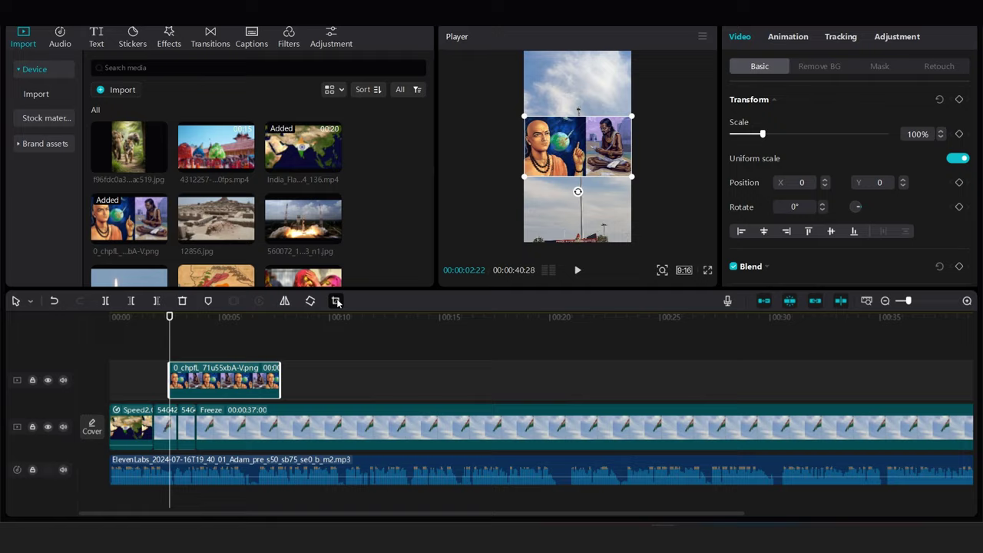
click(336, 301)
click(499, 454)
click(494, 428)
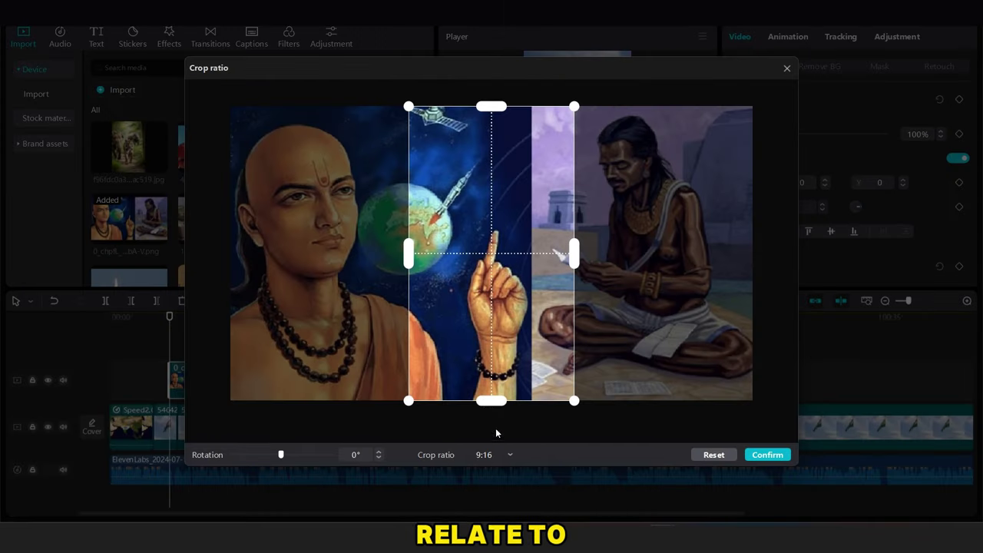
drag(492, 342, 618, 344)
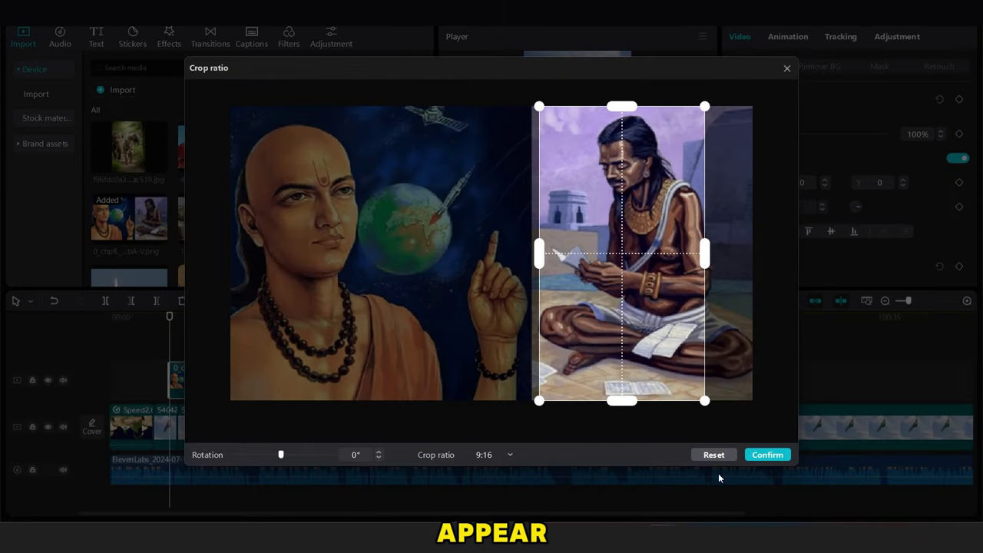
click(752, 454)
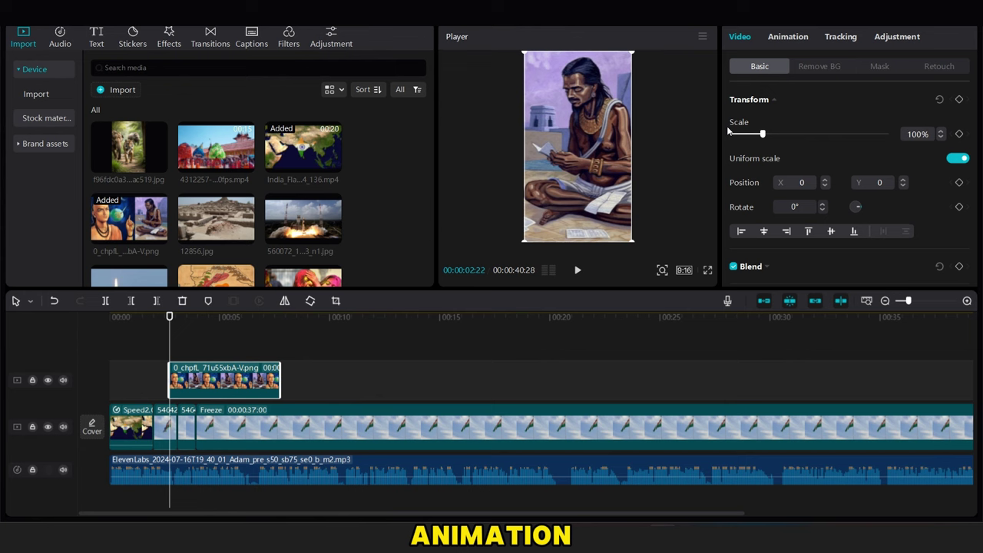
click(798, 41)
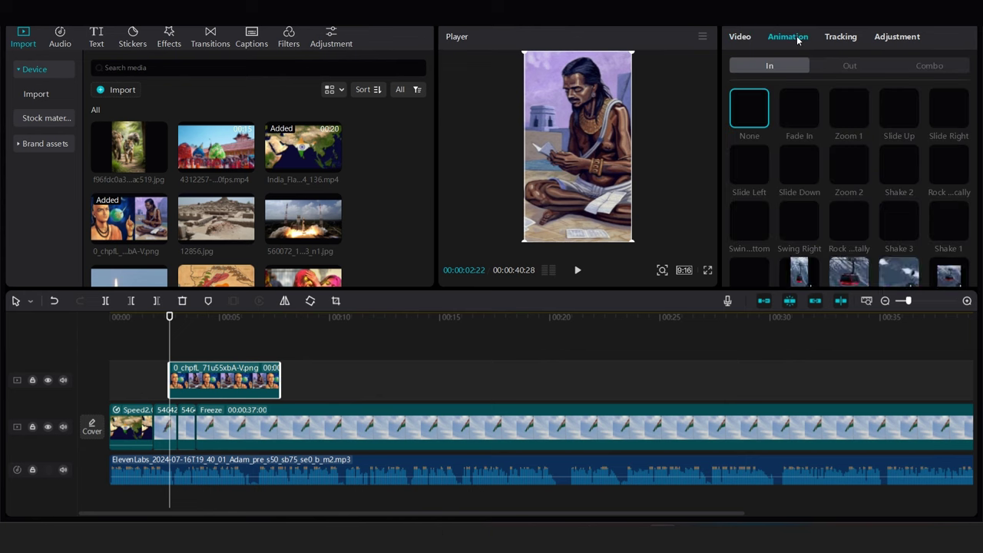
click(809, 118)
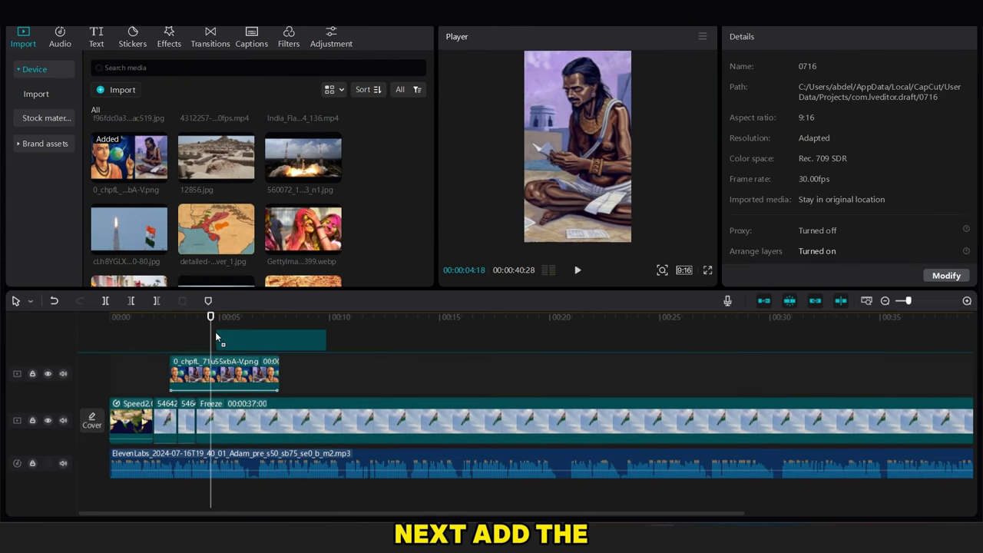
Step: Add a second painting copy higher up, cropped 9:16 on the bald scholar, with Zoom 1 combo
drag(129, 157, 228, 327)
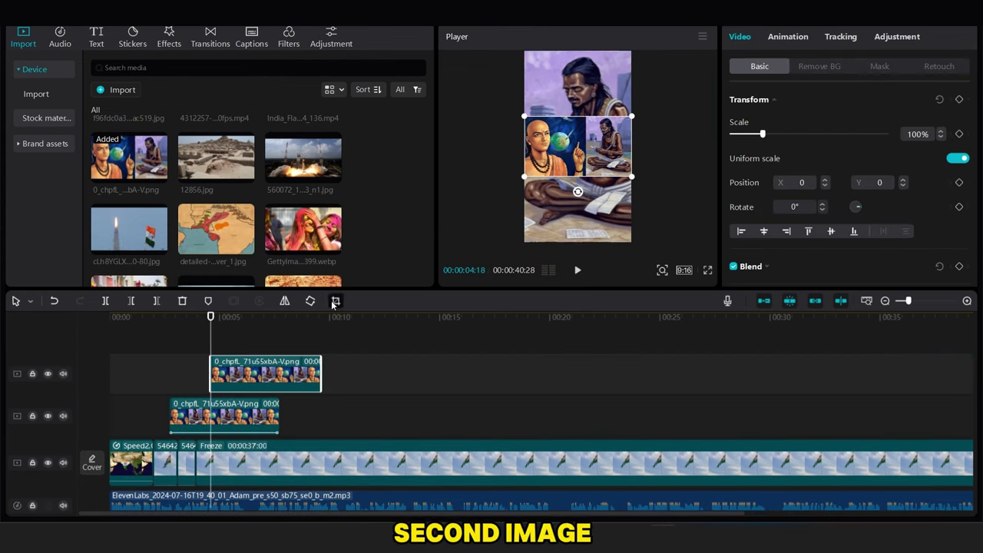
click(335, 301)
click(492, 429)
drag(537, 325, 362, 325)
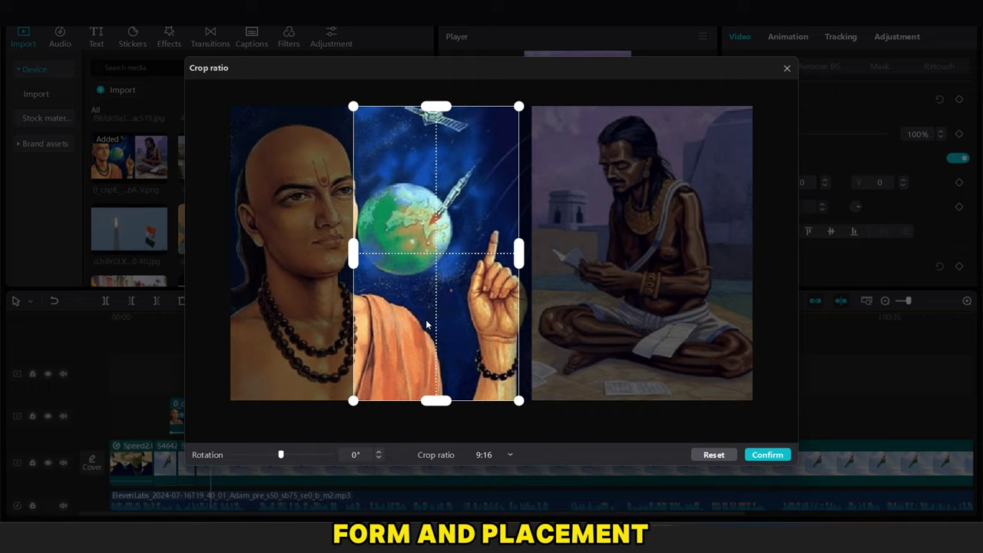
click(767, 455)
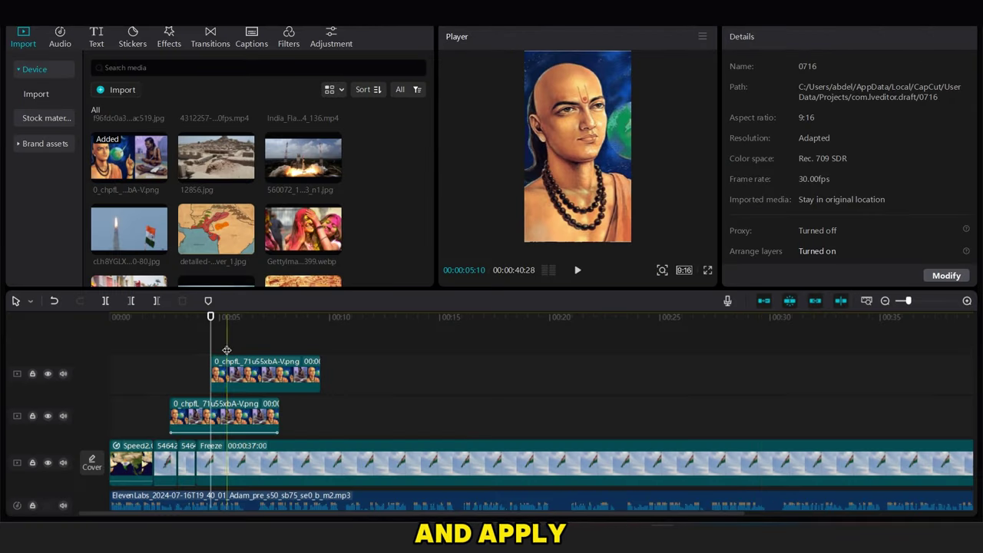
click(789, 36)
click(799, 108)
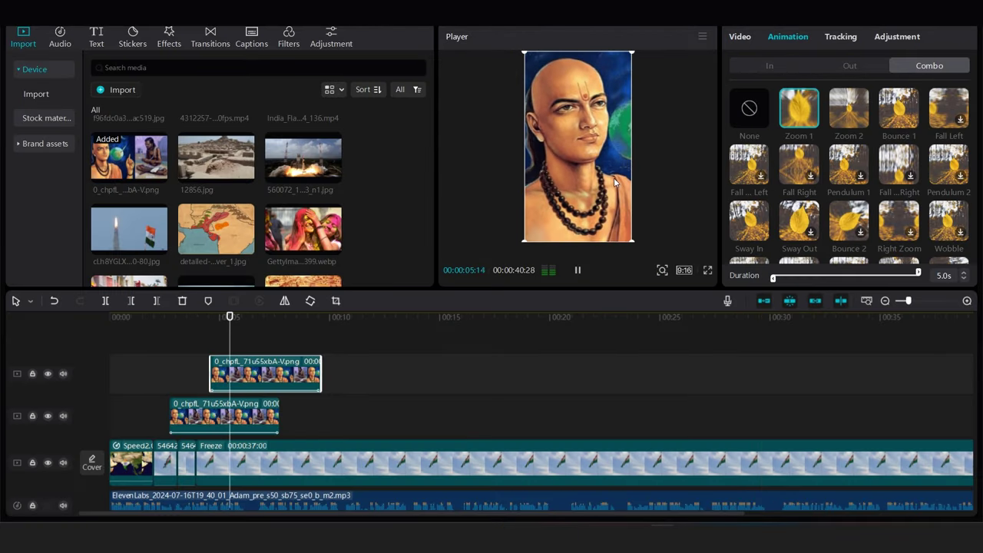
Step: Play the edit from just before two seconds to review both portrait overlays
click(163, 361)
click(163, 360)
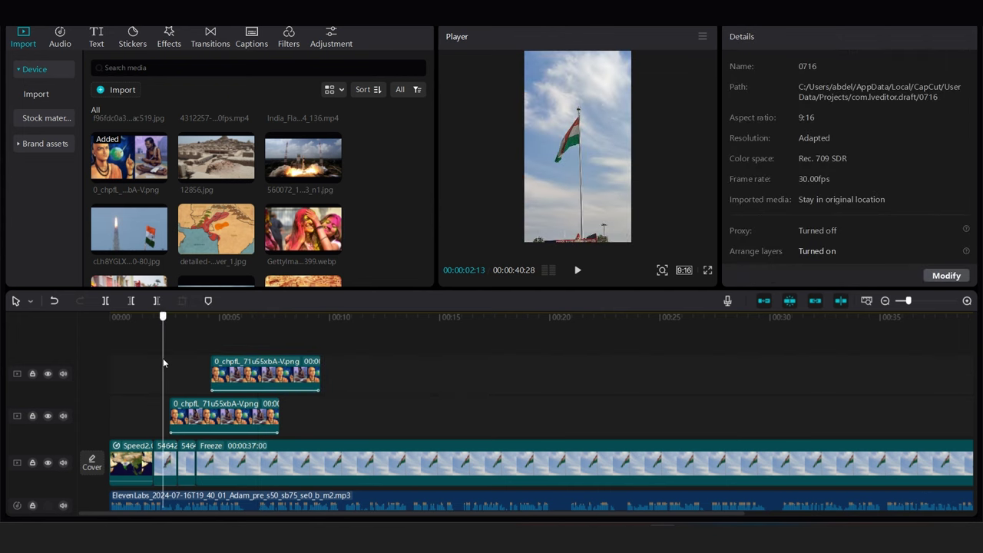
key(space)
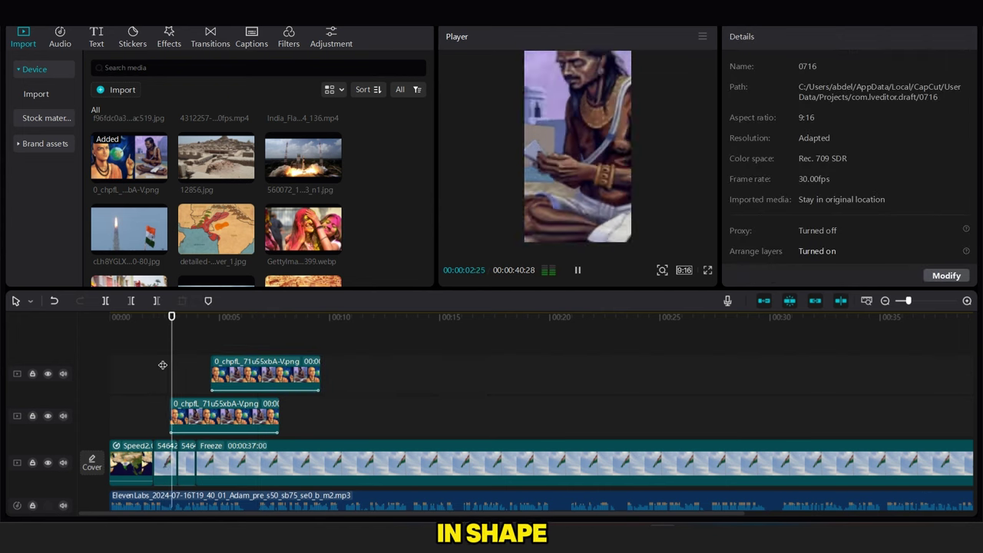
scroll(253, 200, down, 2)
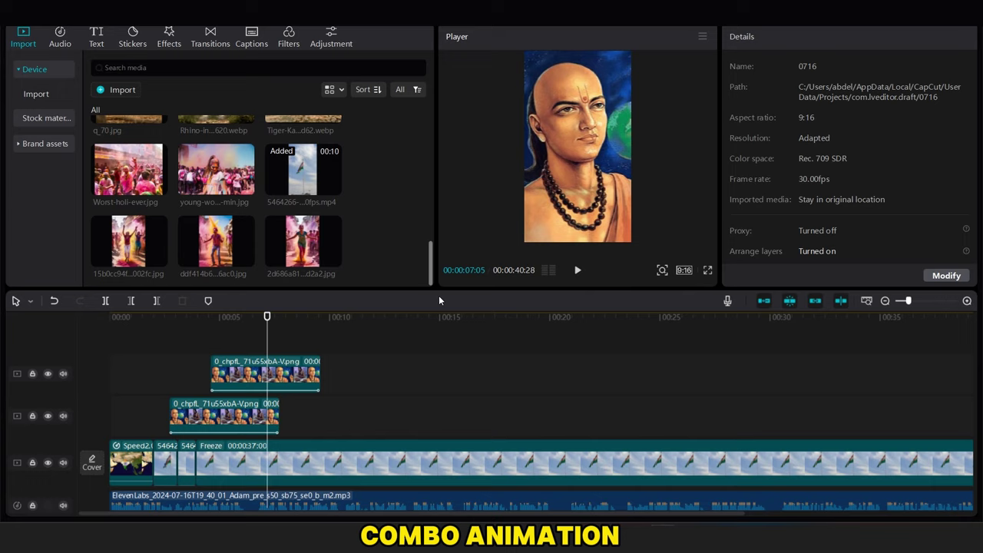
scroll(253, 200, up, 3)
Step: Overlay the festival video scaled to fill the frame, with a Bounce 1 combo animation
drag(215, 157, 266, 368)
drag(717, 232, 641, 194)
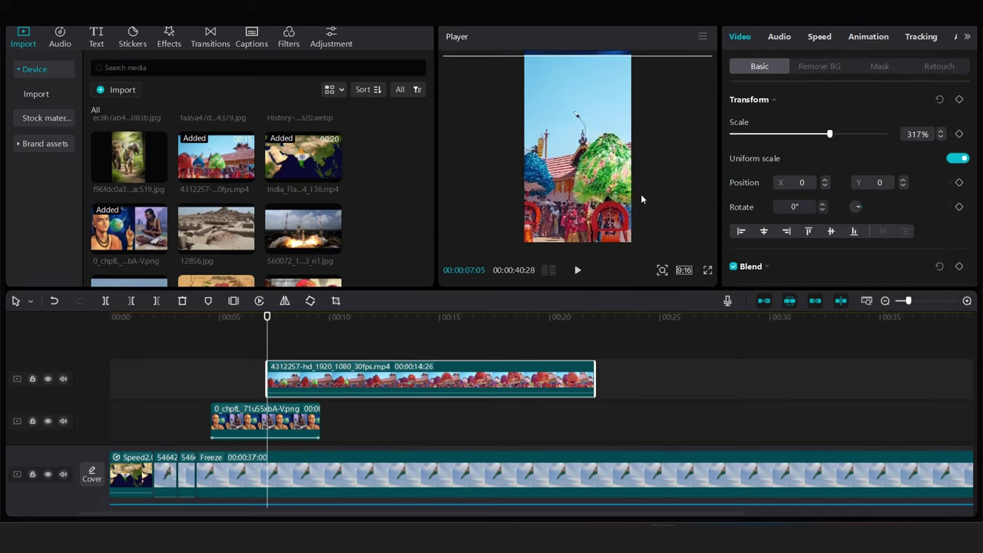
click(869, 36)
click(897, 108)
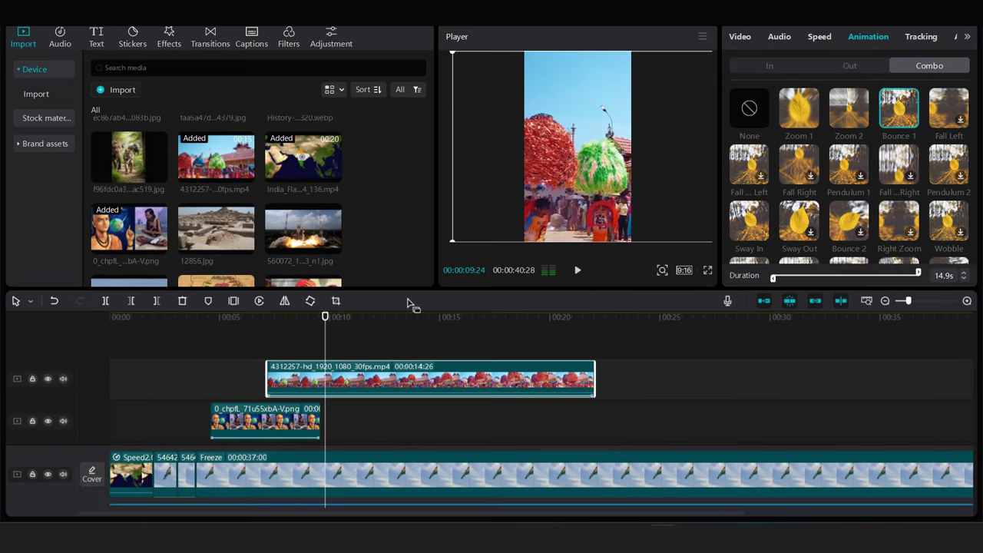
drag(431, 162, 434, 215)
scroll(276, 208, down, 2)
Step: Add the young-woman Holi and Worst-holi-ever crowd images full-frame, giving the crowd image Zoom 1
drag(216, 170, 361, 376)
drag(599, 223, 733, 246)
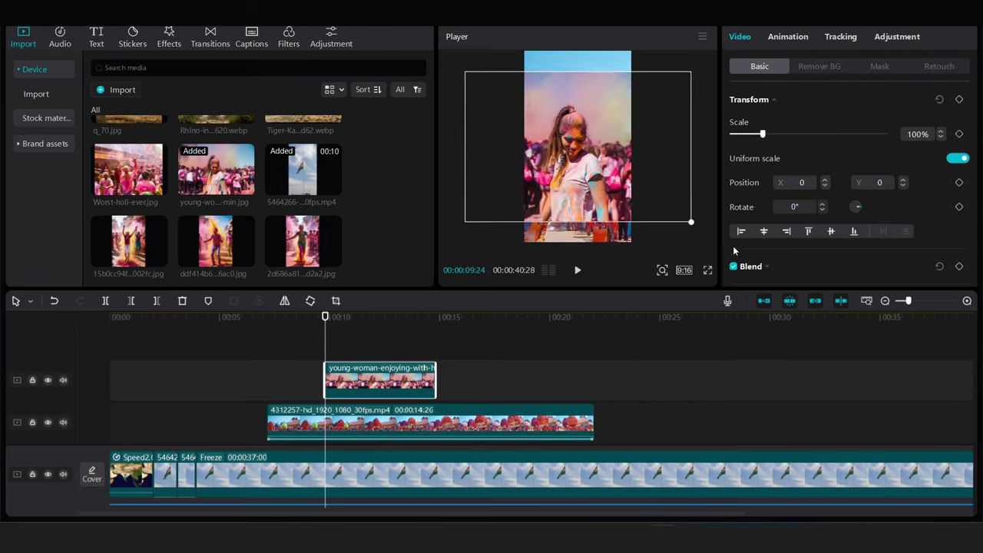
click(789, 36)
drag(128, 170, 378, 384)
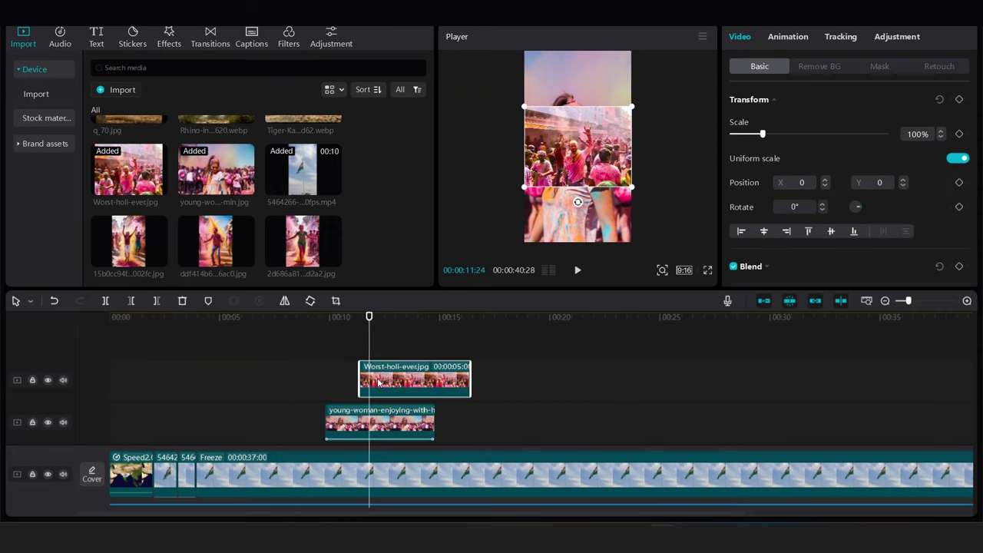
drag(629, 178, 704, 239)
click(788, 36)
click(799, 108)
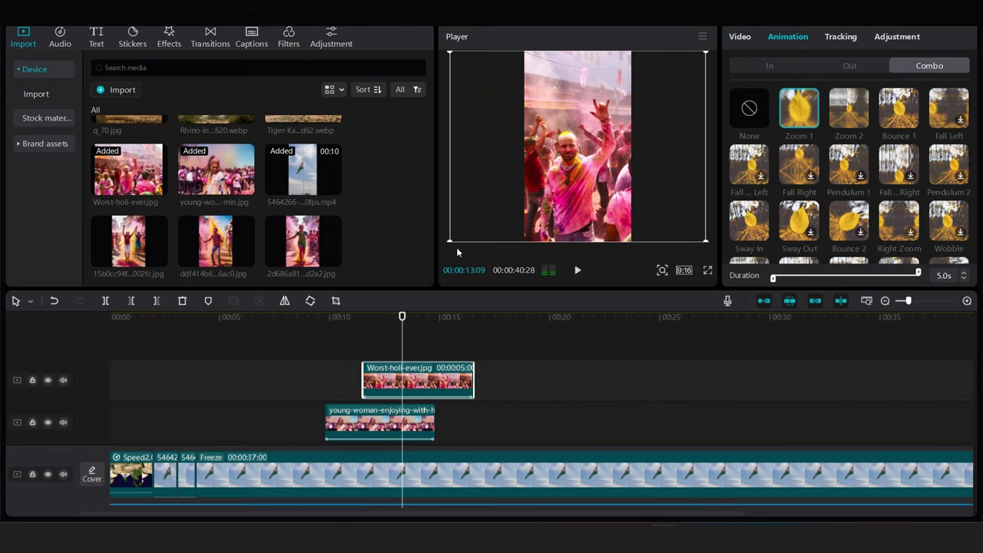
Step: Add the holi-festival-usa2 image scaled to fill the frame, with a Bounce 1 combo animation
scroll(430, 225, up, 5)
drag(128, 206, 415, 379)
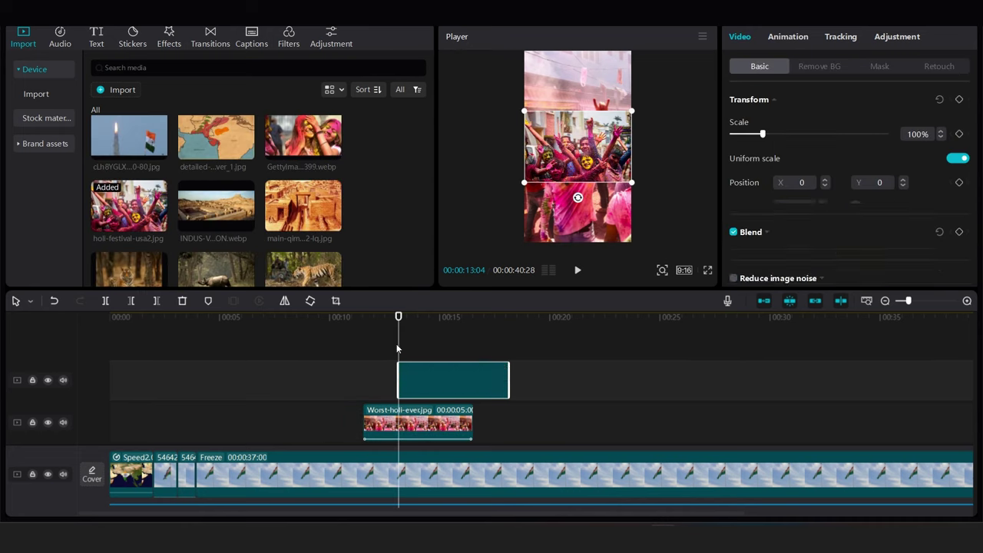
drag(630, 193, 695, 224)
click(788, 36)
click(799, 107)
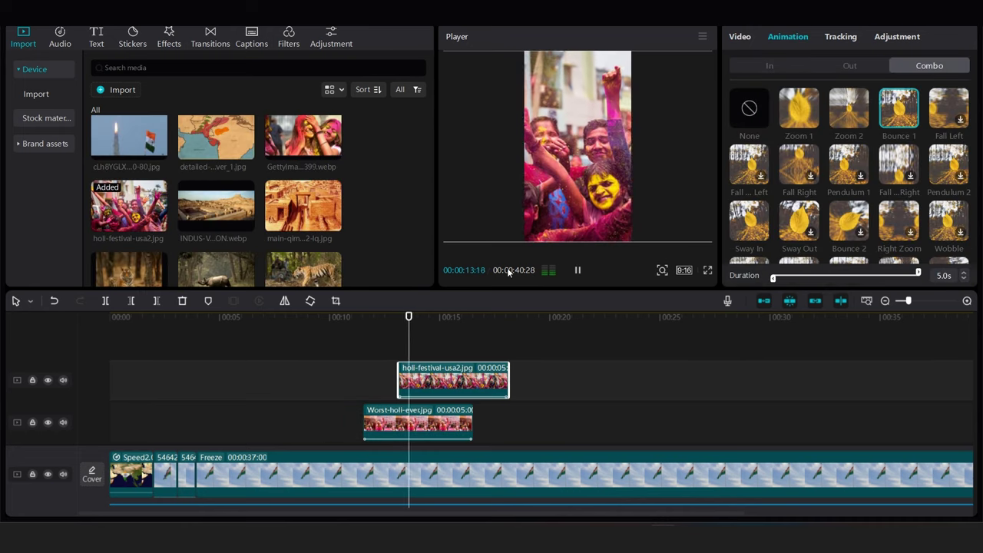
click(487, 334)
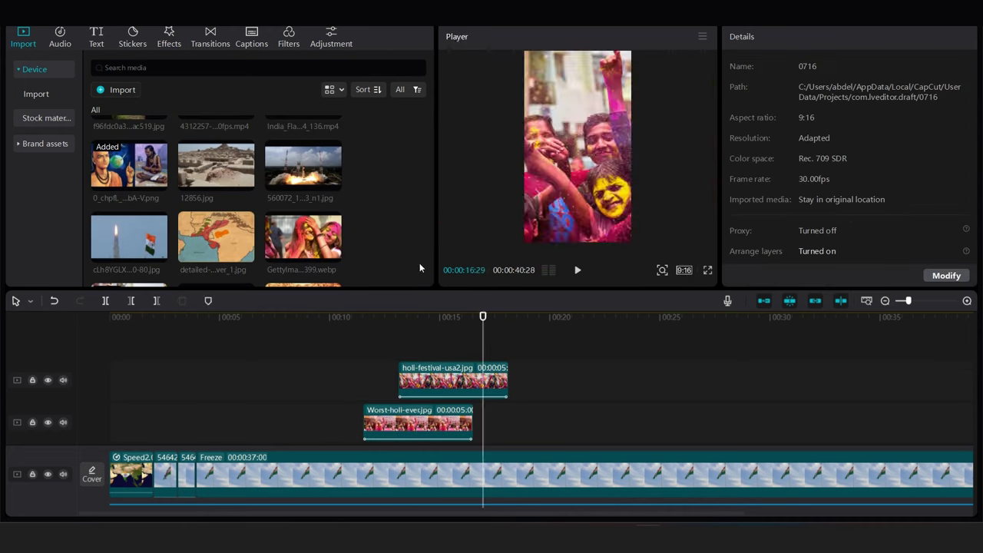
Step: Overlay the ancient map image enlarged to fill the frame, with a Bounce 1 combo animation
drag(482, 342, 483, 343)
drag(633, 184, 630, 244)
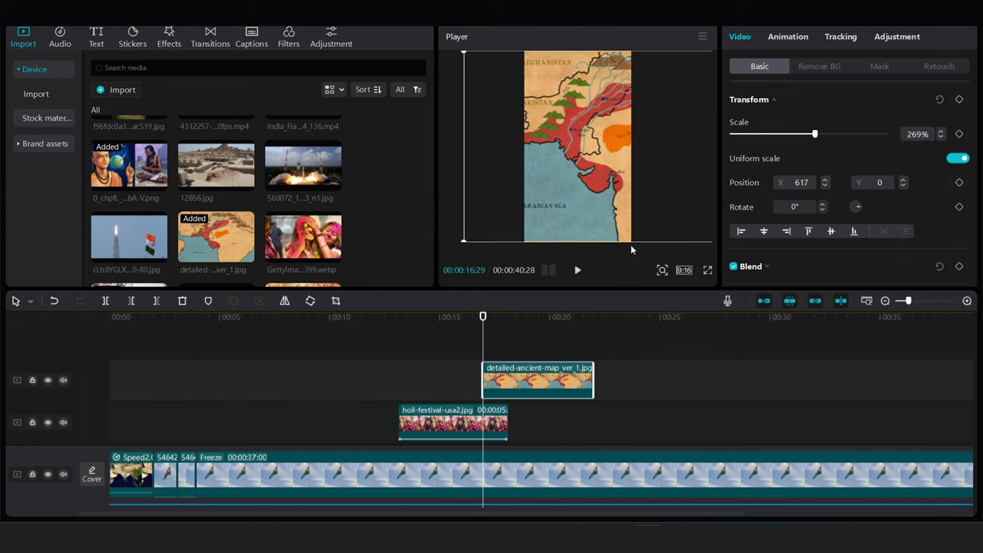
click(791, 38)
click(899, 108)
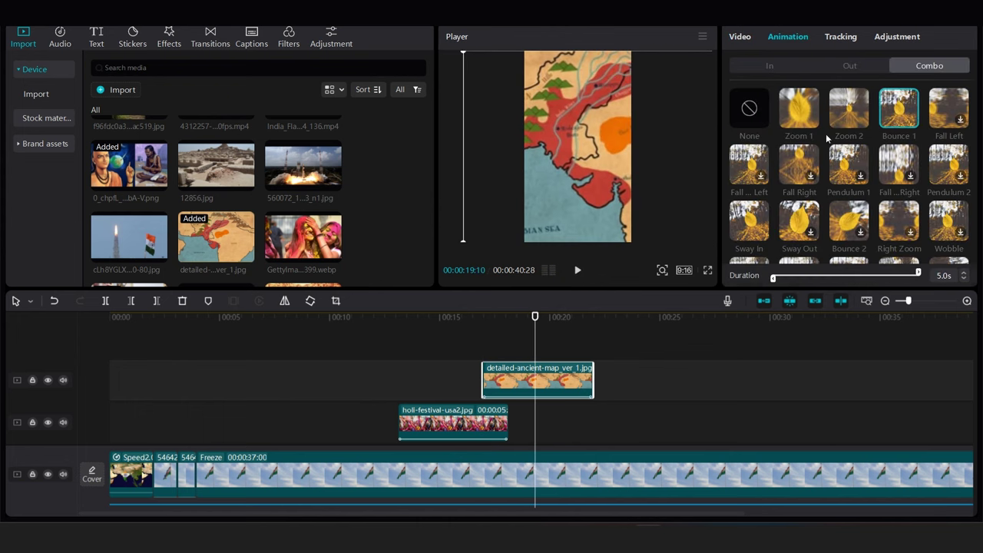
scroll(414, 199, down, 3)
scroll(254, 200, down, 1)
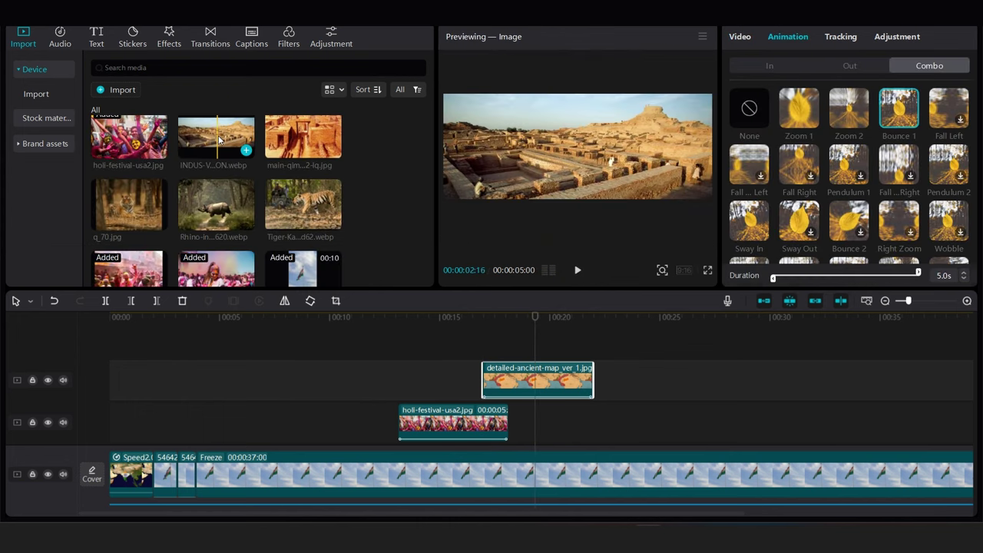
Step: Add the Indus Valley overlay, replace it with the brick-city image, reposition it, and preview
drag(216, 137, 569, 341)
drag(763, 134, 875, 133)
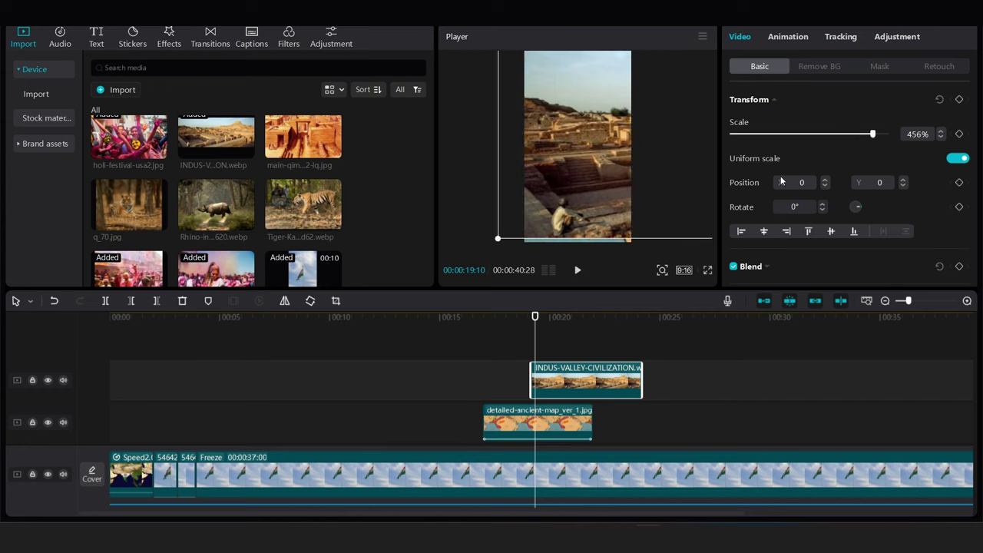
drag(303, 137, 542, 373)
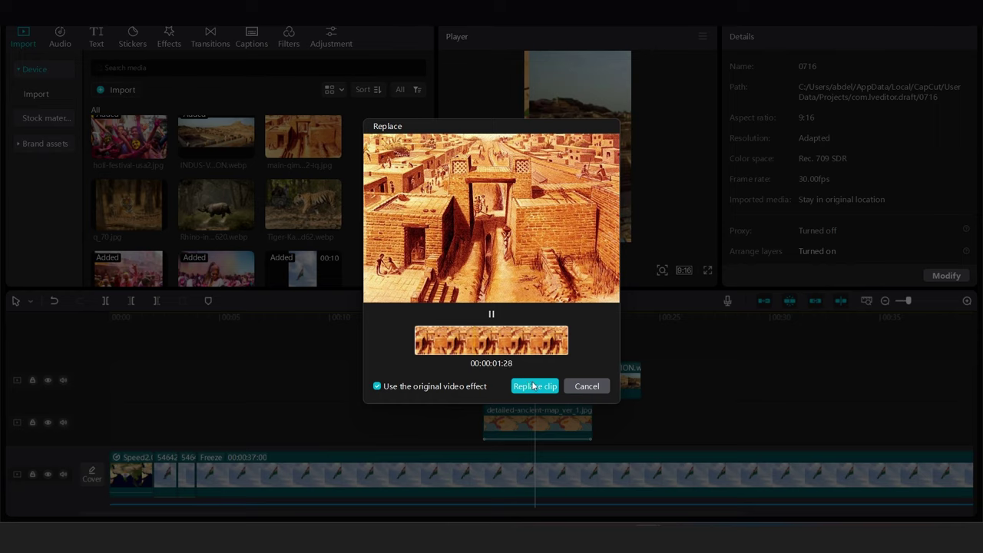
click(533, 384)
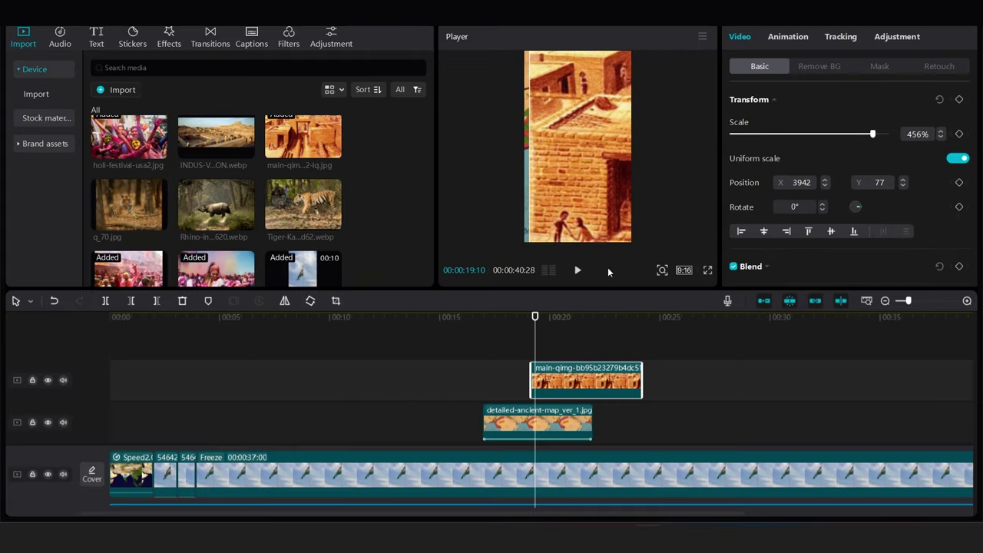
mouse_move(573, 211)
mouse_down()
mouse_move(626, 142)
mouse_move(459, 85)
mouse_move(401, 42)
mouse_up()
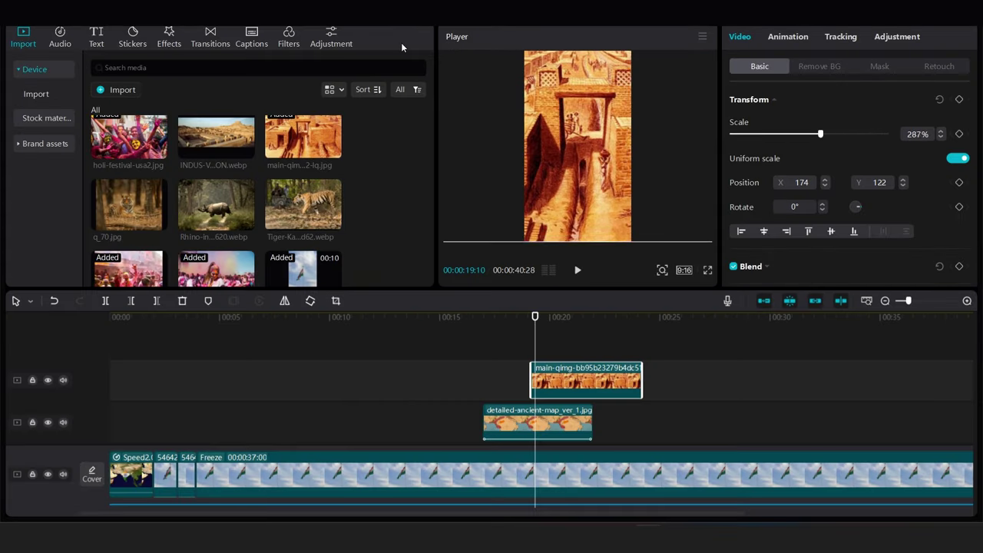
click(788, 36)
key(space)
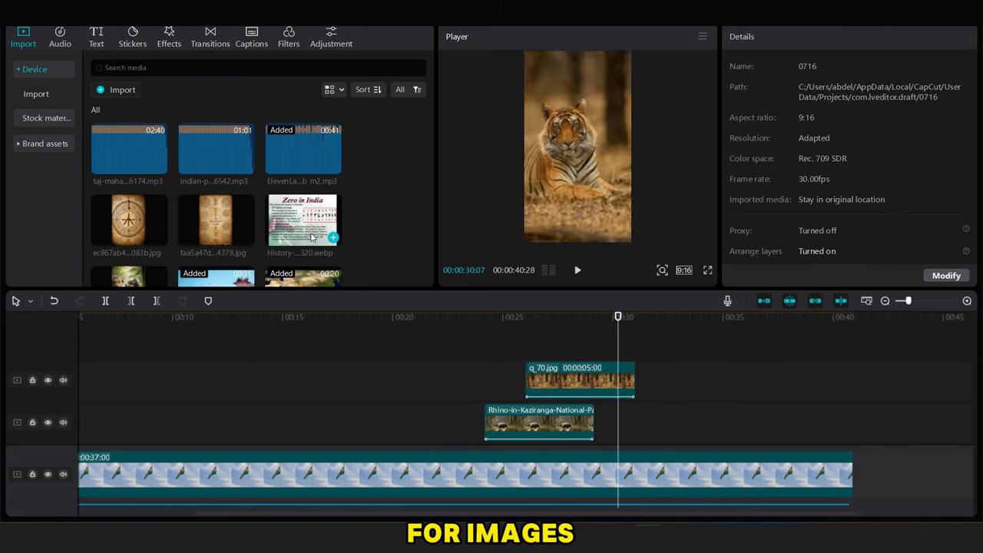
Step: Add the History of Zero image at 238% with a keyframed leftward pan, then preview it
drag(312, 237, 616, 345)
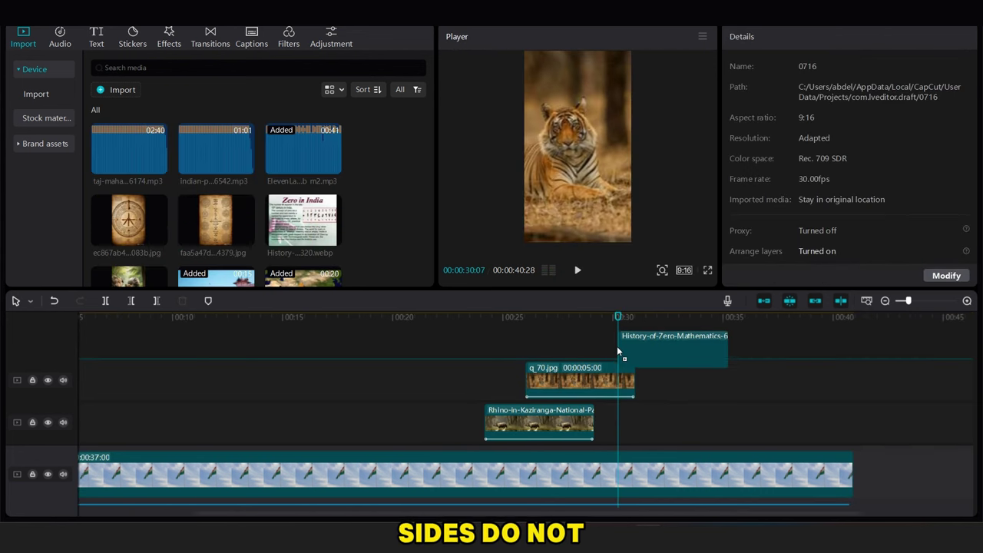
drag(632, 187, 731, 193)
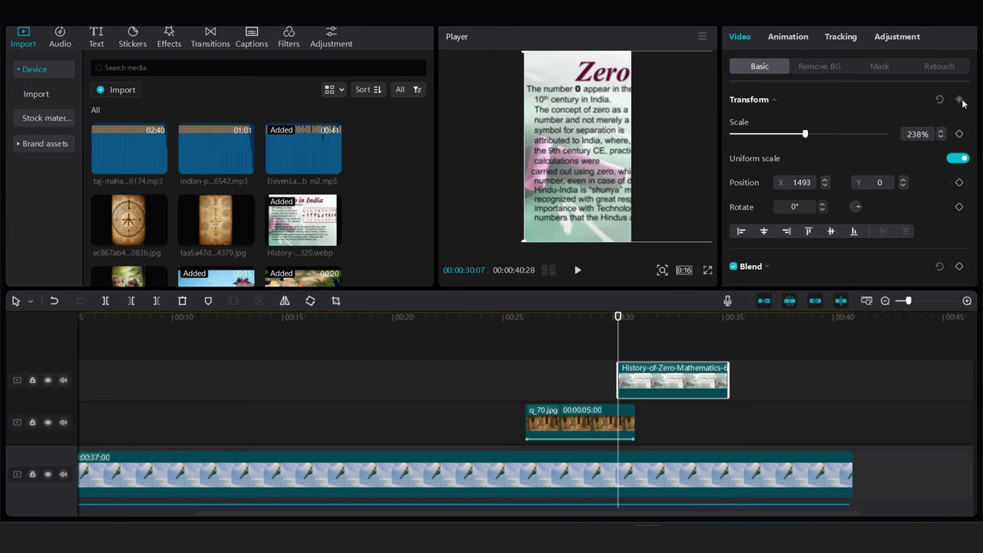
click(641, 356)
click(645, 381)
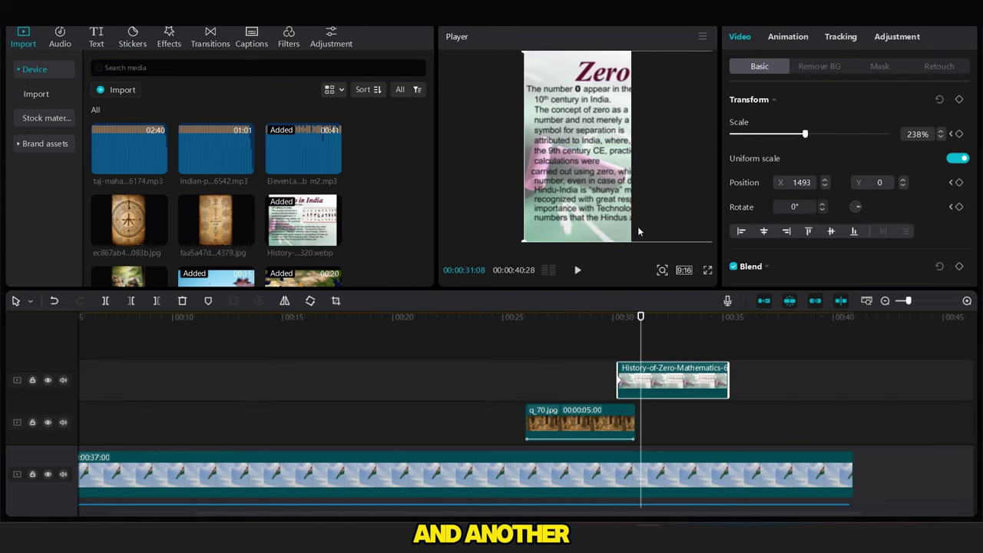
drag(626, 192, 508, 191)
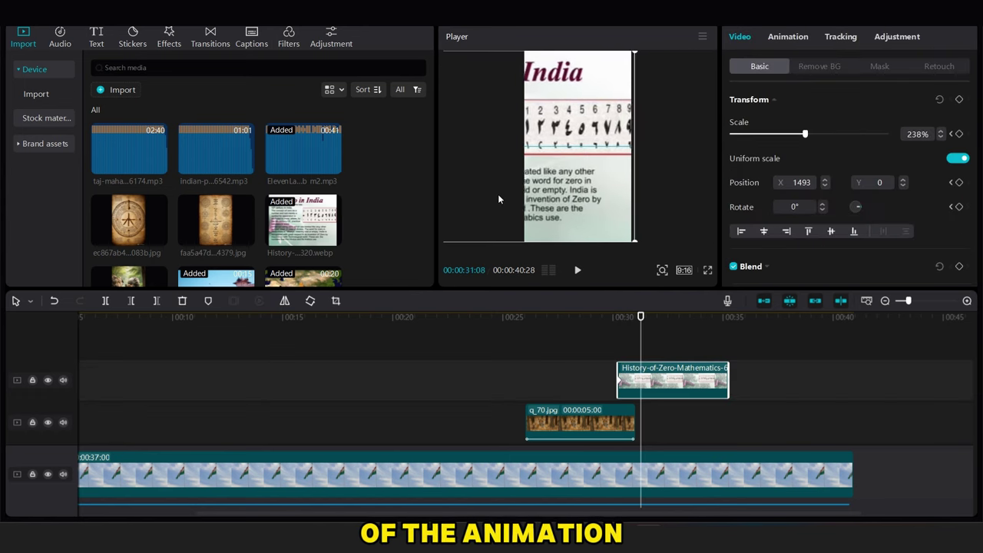
click(611, 348)
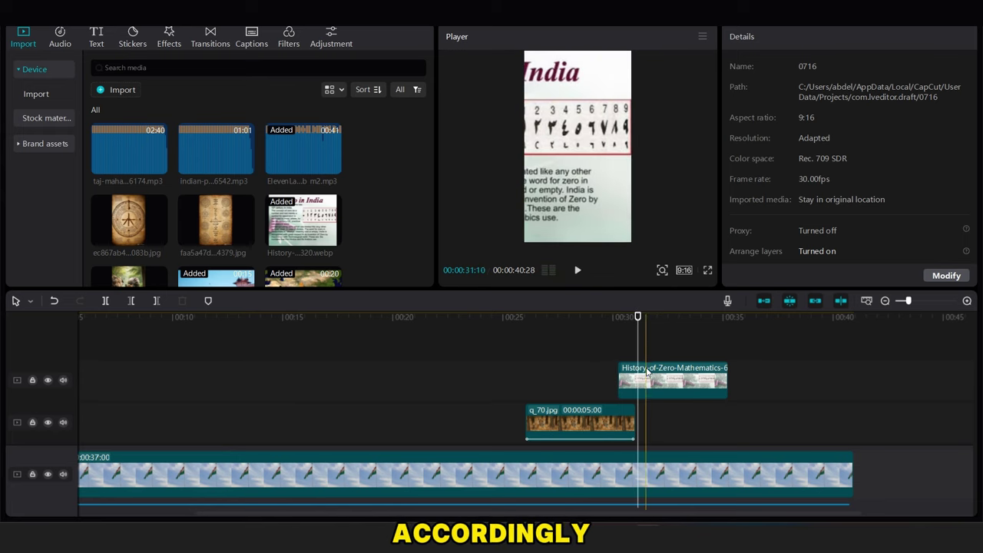
click(621, 366)
click(620, 360)
key(space)
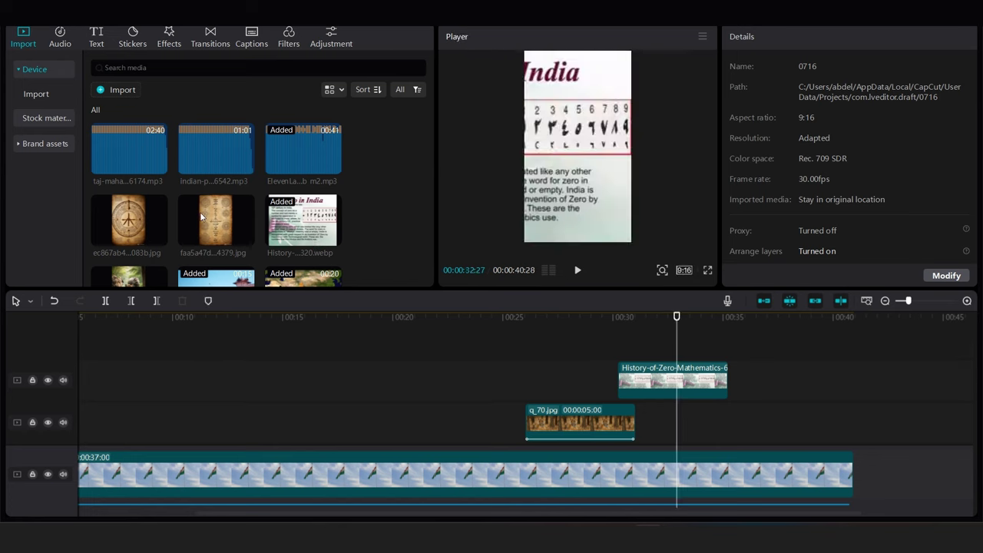
Step: Add the ancient numeral manuscript image, scale it to 132%, and apply a zoom combo animation
drag(205, 217, 665, 323)
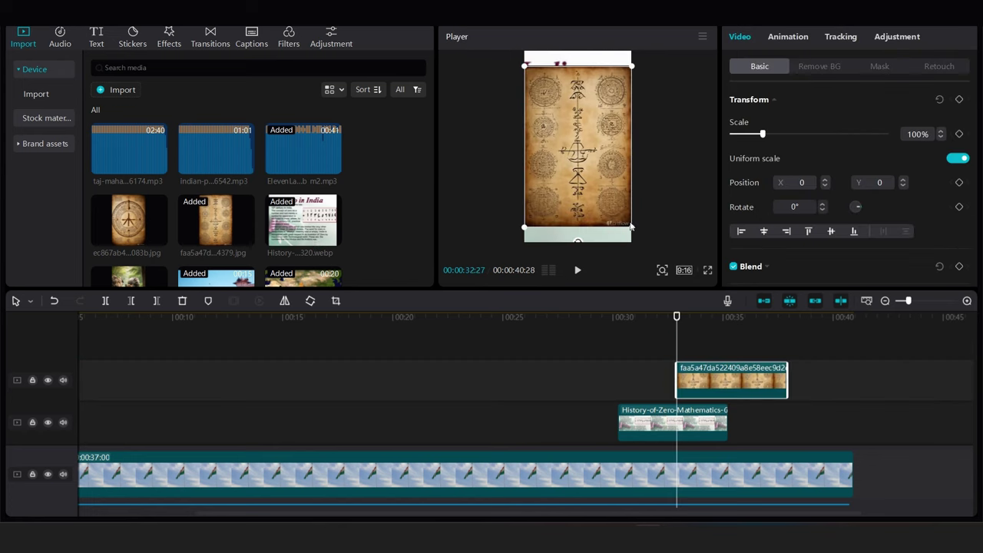
drag(634, 229, 673, 255)
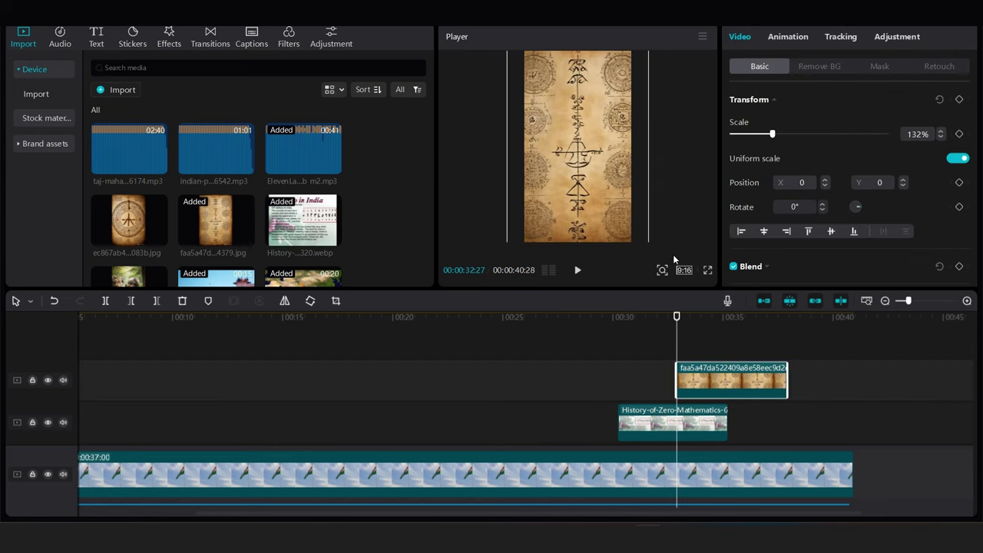
click(791, 38)
click(830, 110)
Step: Apply the Zoom 1 combo animation and a Pull in transition between the first clips, then preview
click(801, 123)
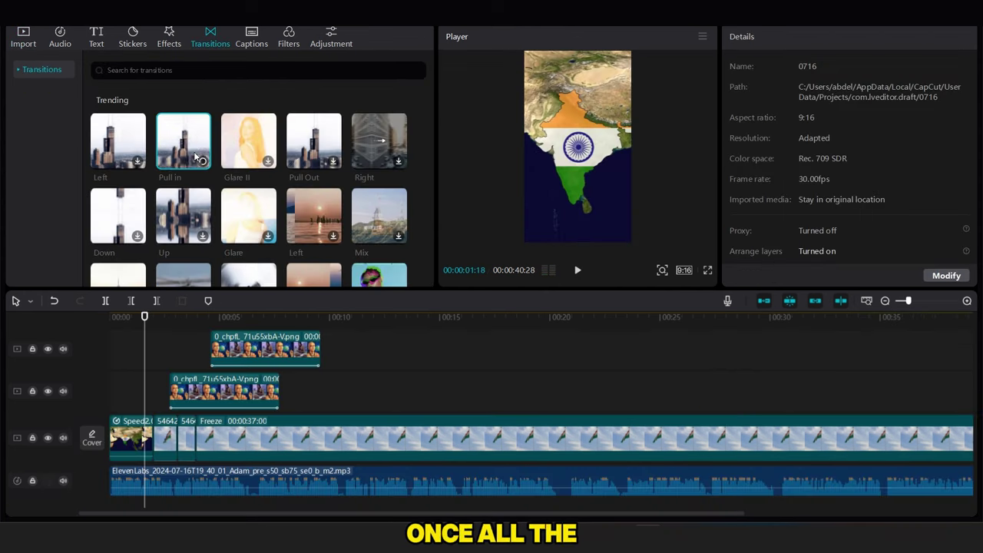
drag(186, 207, 149, 461)
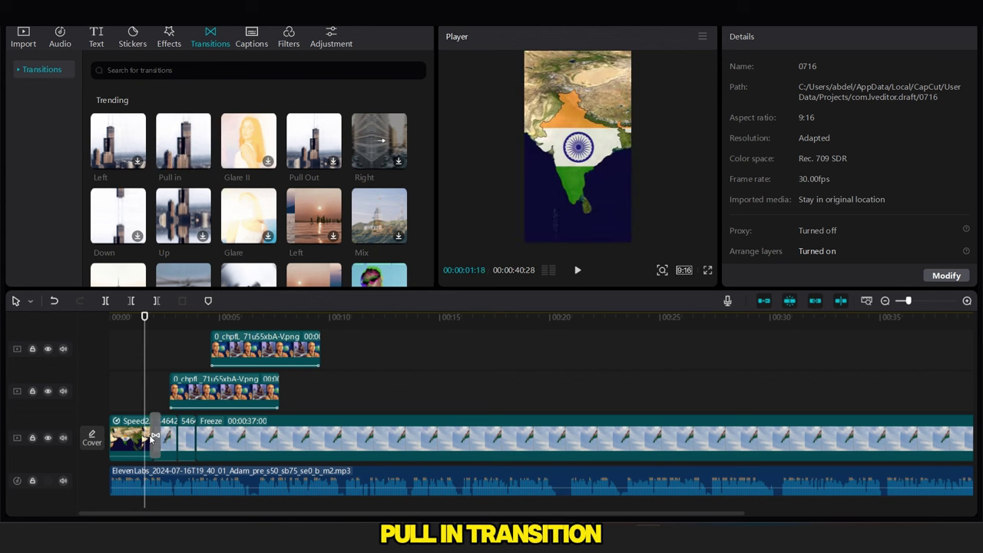
click(152, 436)
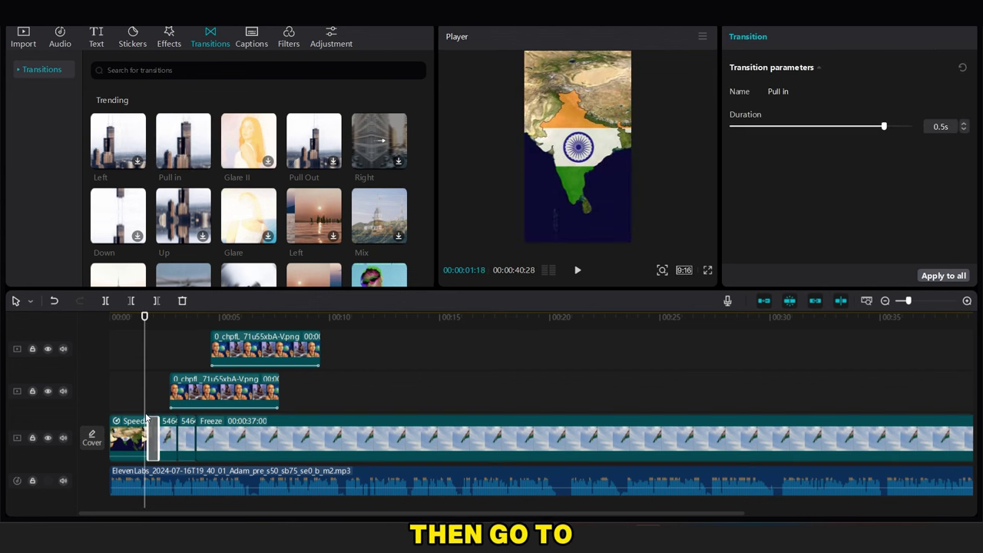
key(space)
Step: Add a video effect at the timeline start and apply it to the main video clip
click(169, 36)
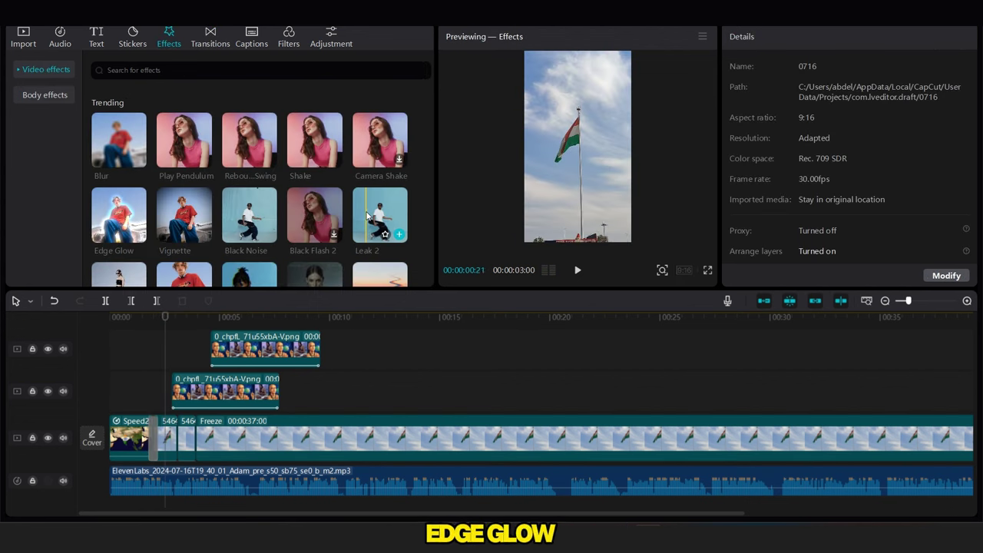
drag(131, 425, 123, 403)
click(123, 403)
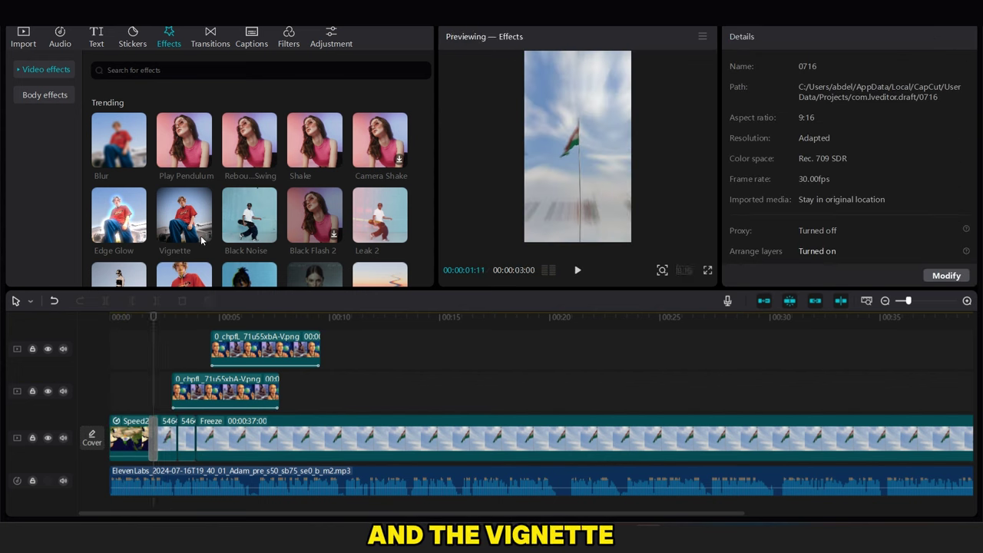
drag(140, 345, 131, 436)
click(122, 395)
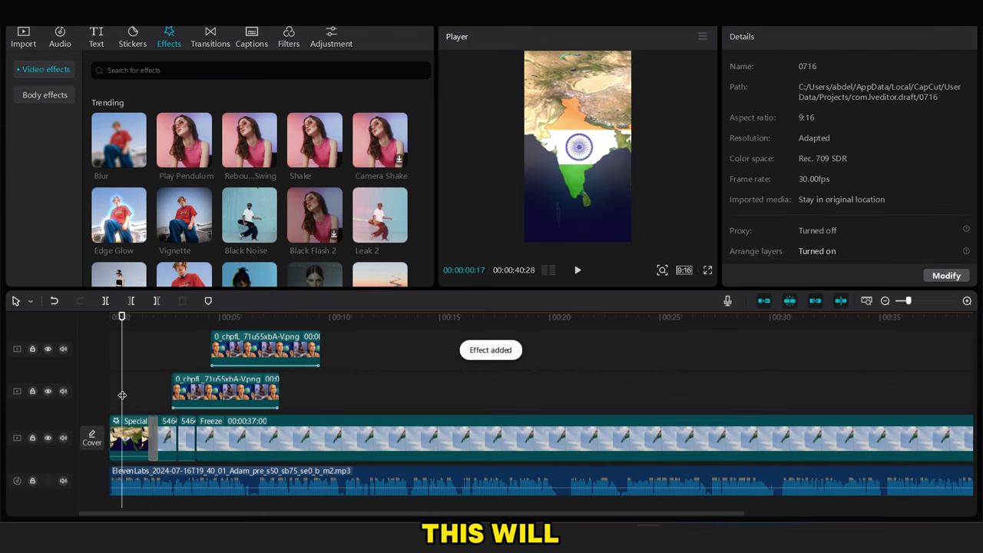
scroll(431, 119, down, 2)
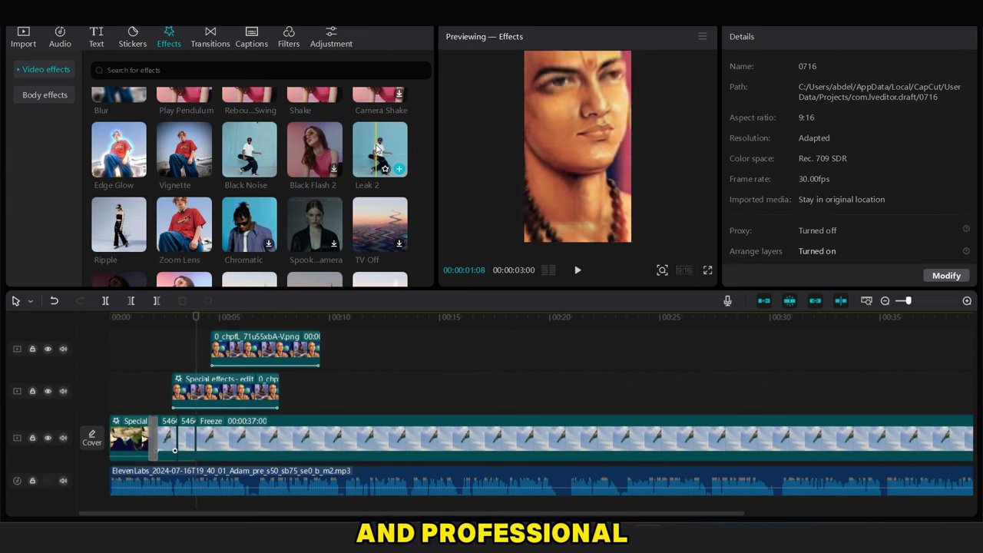
Step: Apply Leak 2 to the top and middle overlay clips, switching the middle one to Vignette
drag(376, 148, 280, 350)
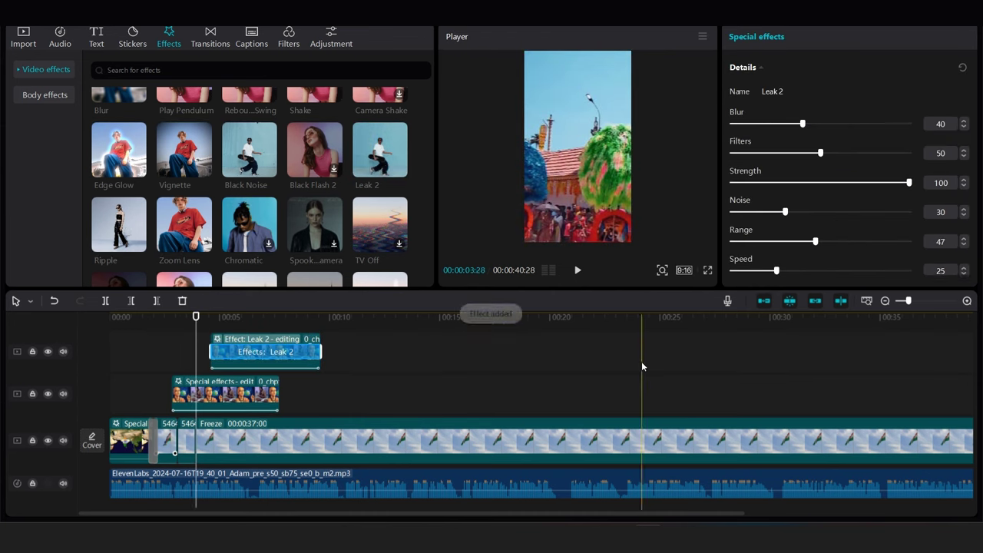
scroll(974, 478, up, 3)
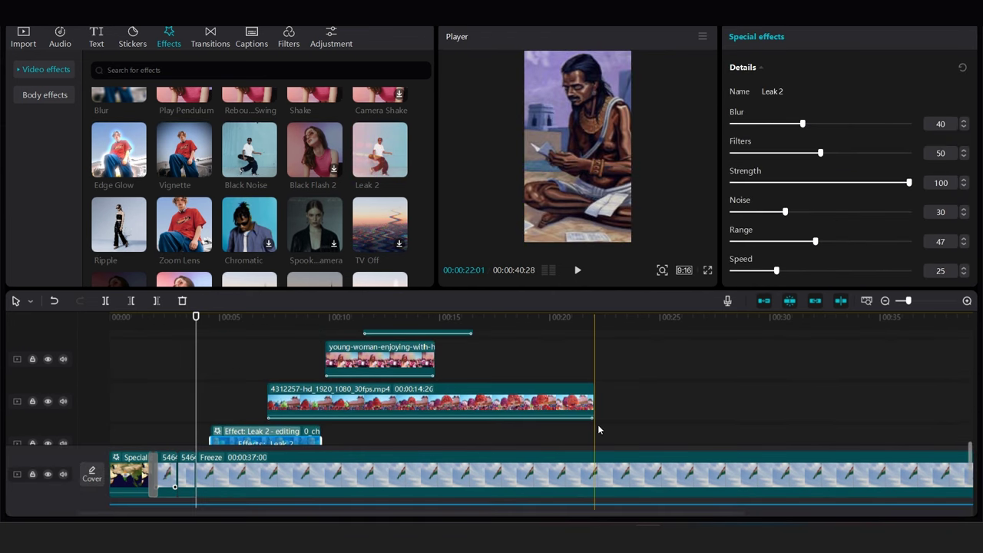
click(263, 361)
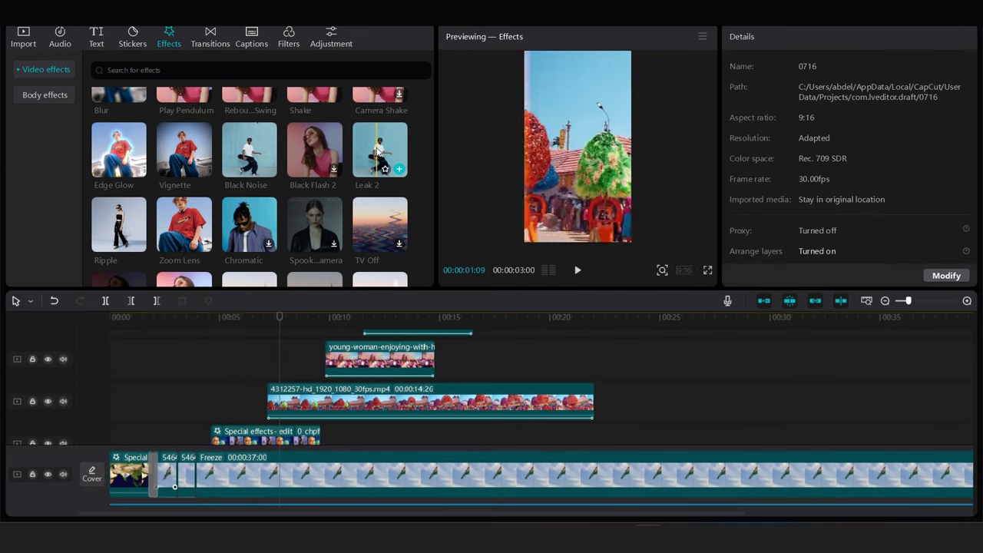
drag(379, 150, 338, 401)
drag(335, 307, 287, 396)
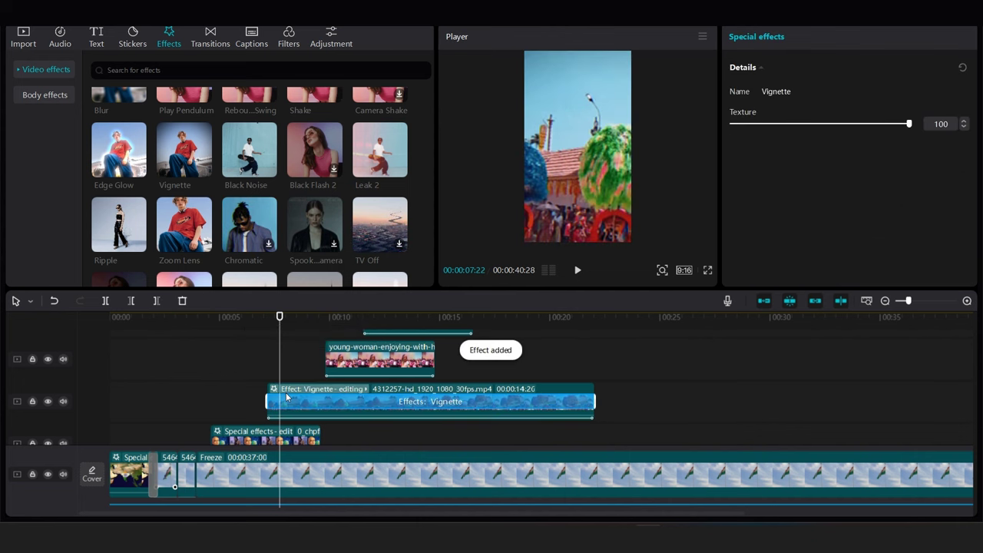
click(319, 343)
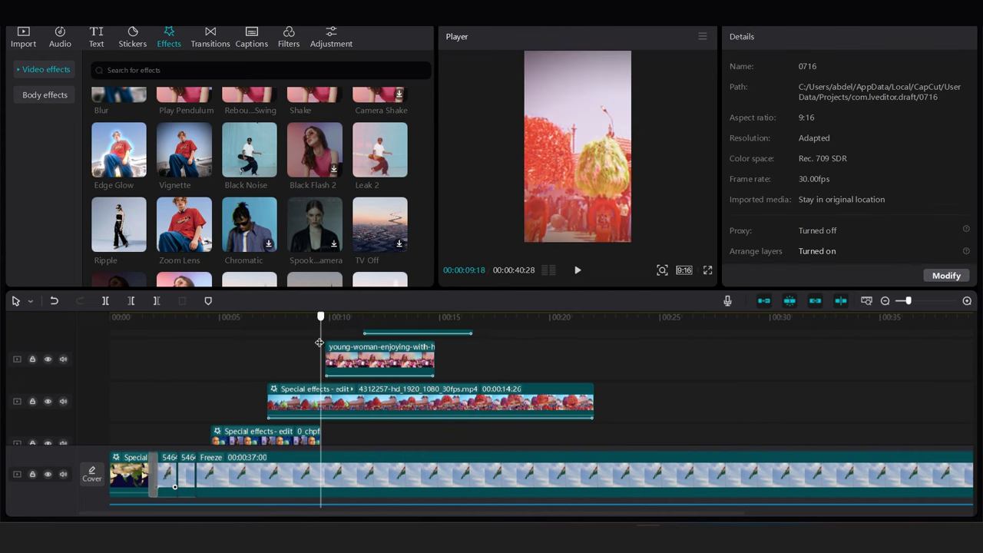
Step: Apply Vignette to the top clip, the Worst-holi-ever image, and the tiger and rhino clips
click(248, 158)
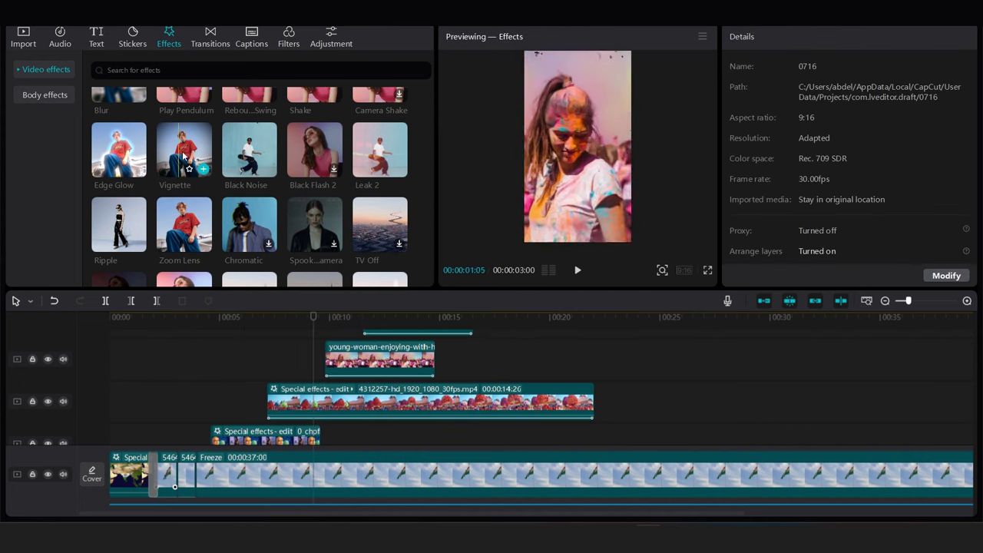
drag(183, 157, 334, 335)
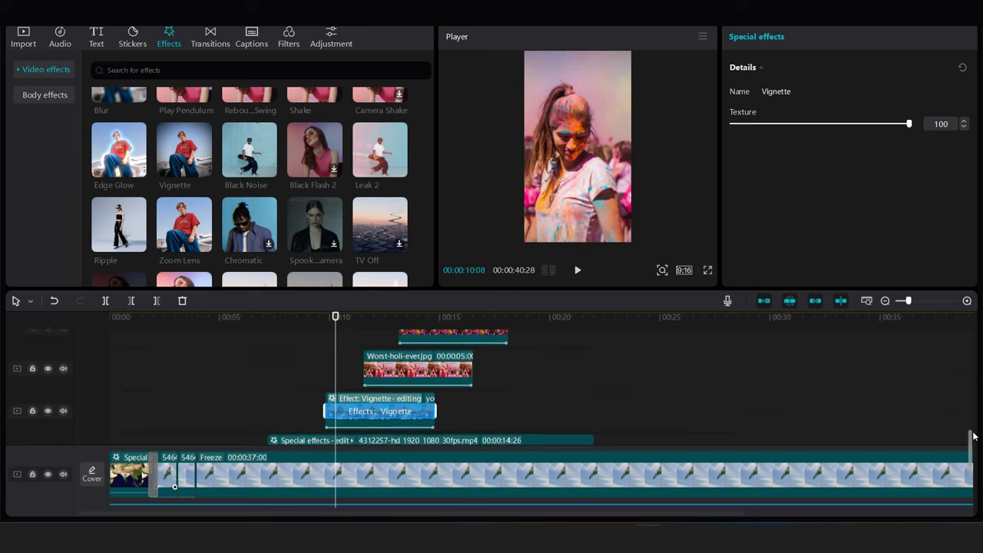
drag(392, 392, 399, 388)
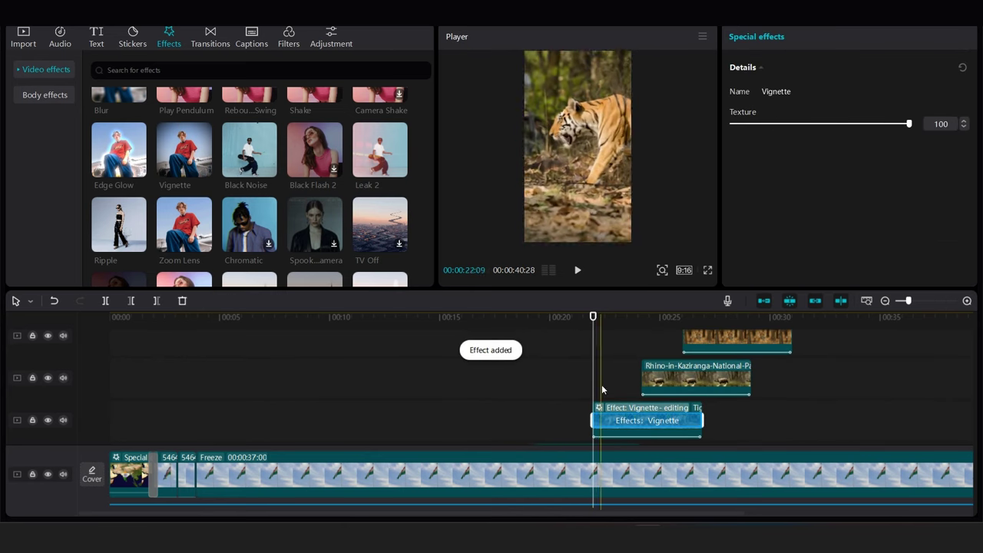
click(613, 382)
click(629, 387)
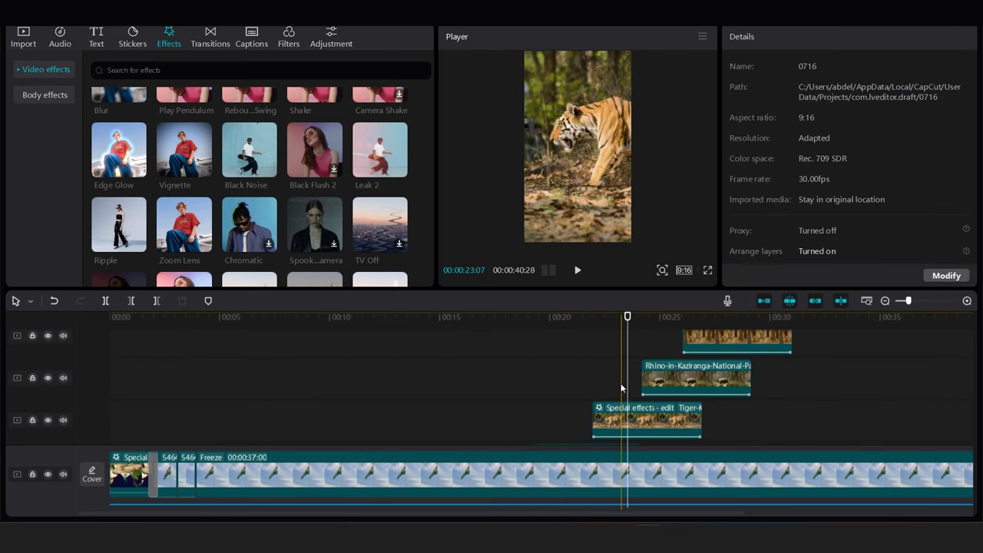
drag(183, 149, 696, 377)
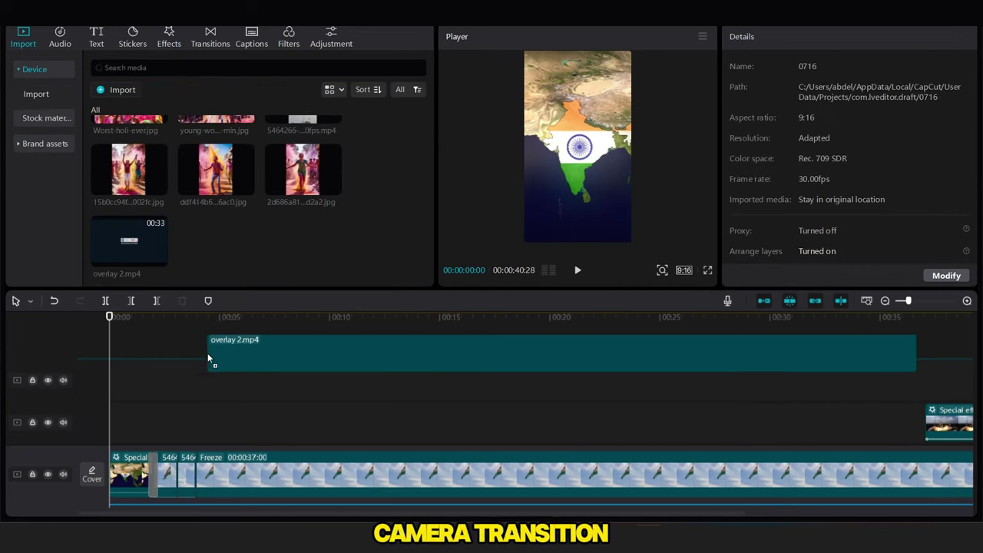
Step: Trim the overlay 2 clip to a brief flash, rotate it -90° and scale it to 179%
click(409, 352)
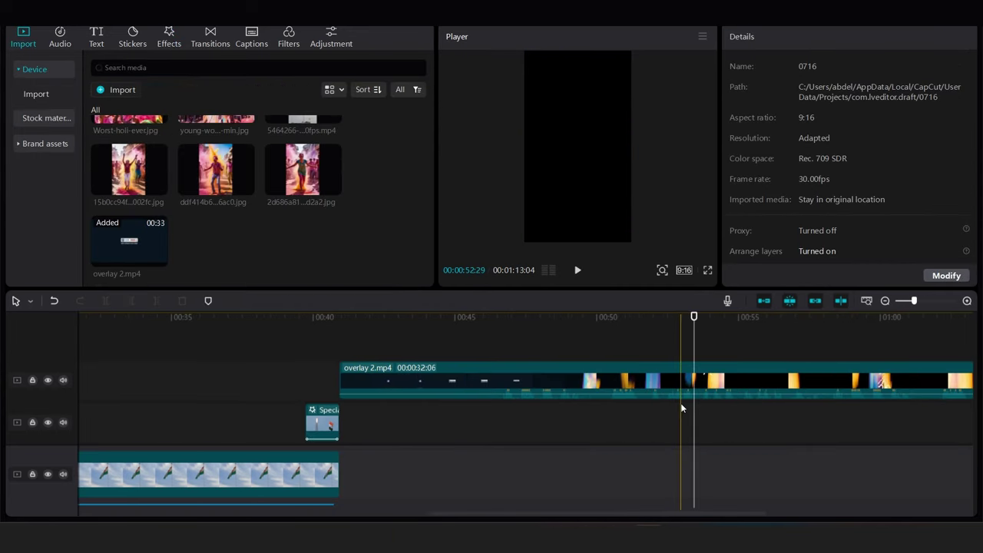
click(685, 384)
key(q)
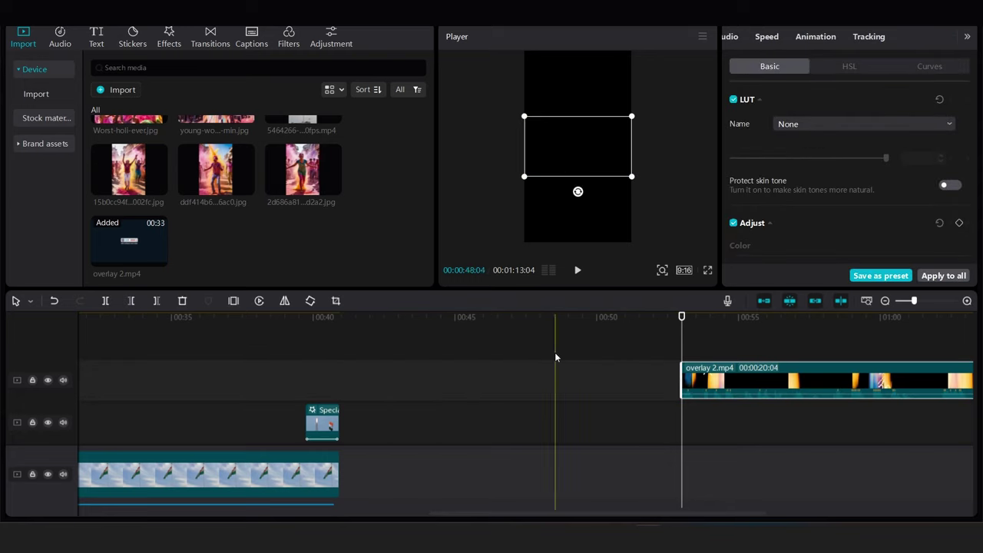
key(w)
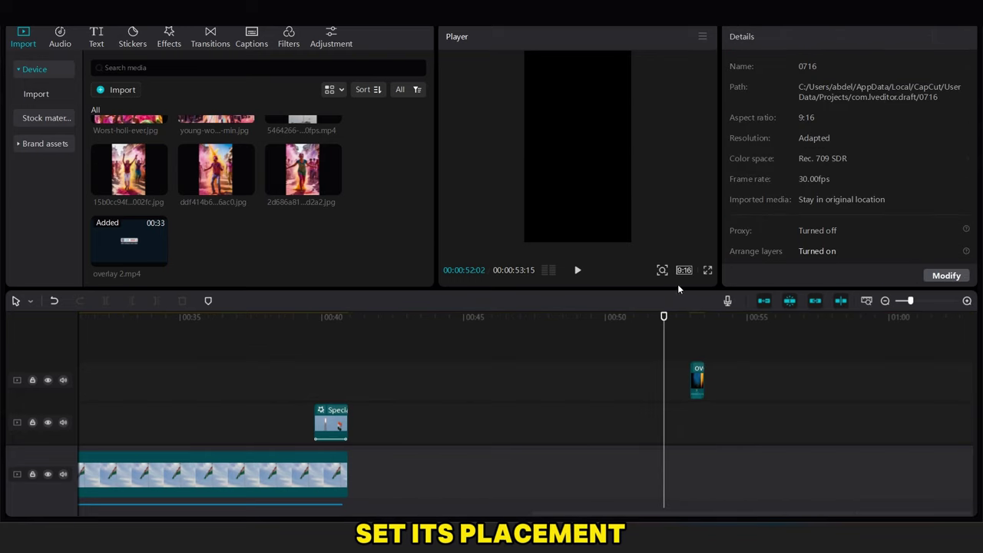
drag(578, 191, 643, 155)
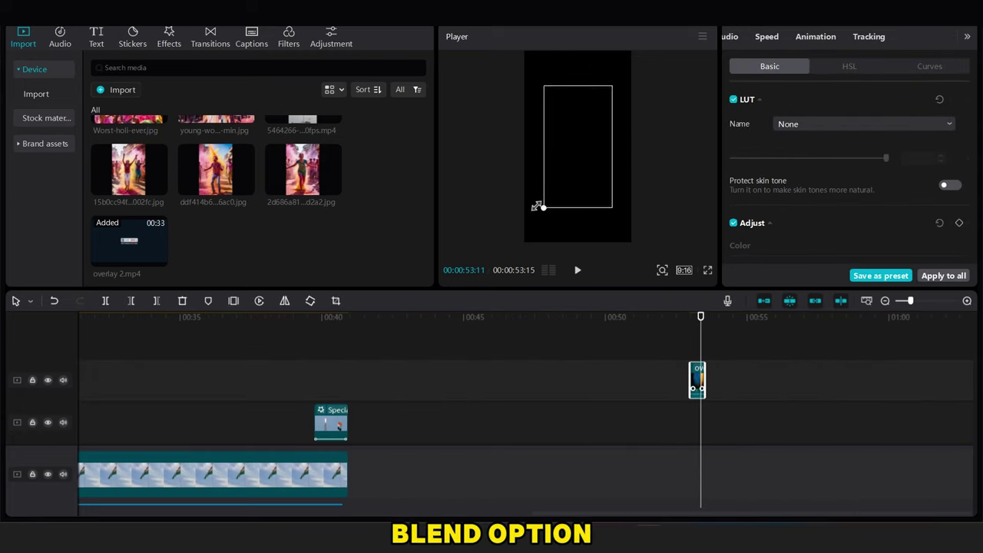
drag(540, 206, 524, 242)
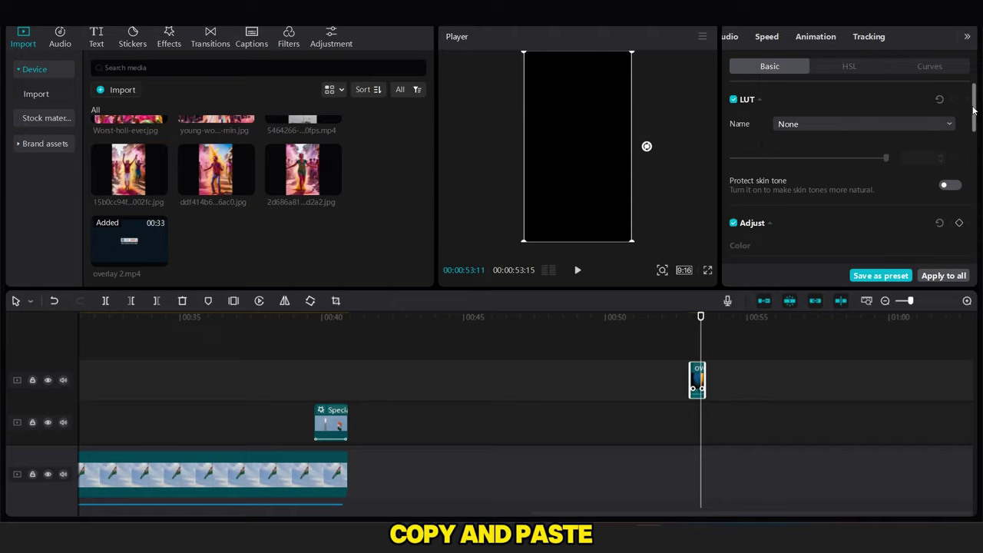
Step: Set a blend mode on the overlay clip in its video settings
mouse_move(973, 110)
mouse_down()
mouse_move(980, 267)
mouse_move(965, 105)
mouse_move(974, 268)
mouse_move(974, 100)
mouse_up()
click(740, 36)
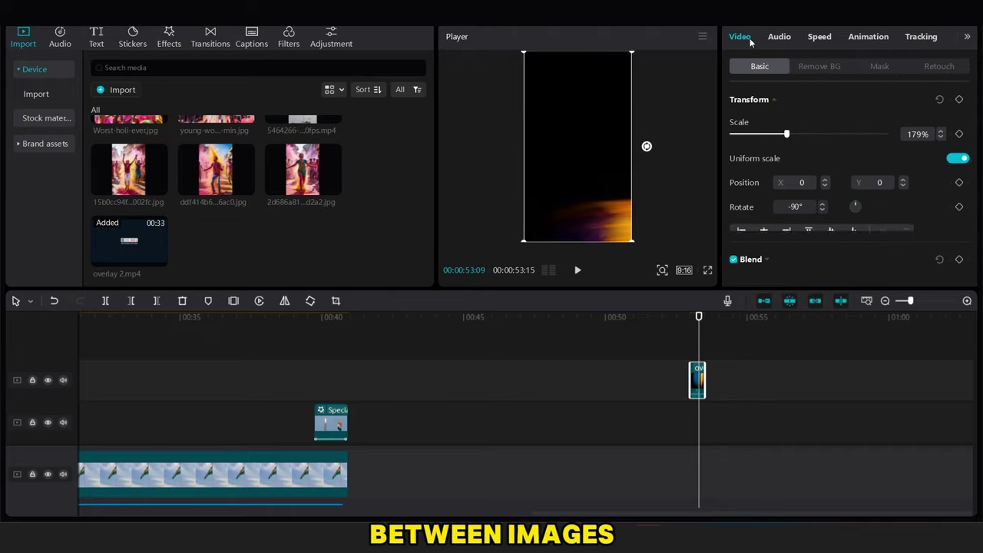
scroll(823, 136, down, 5)
click(823, 137)
click(823, 200)
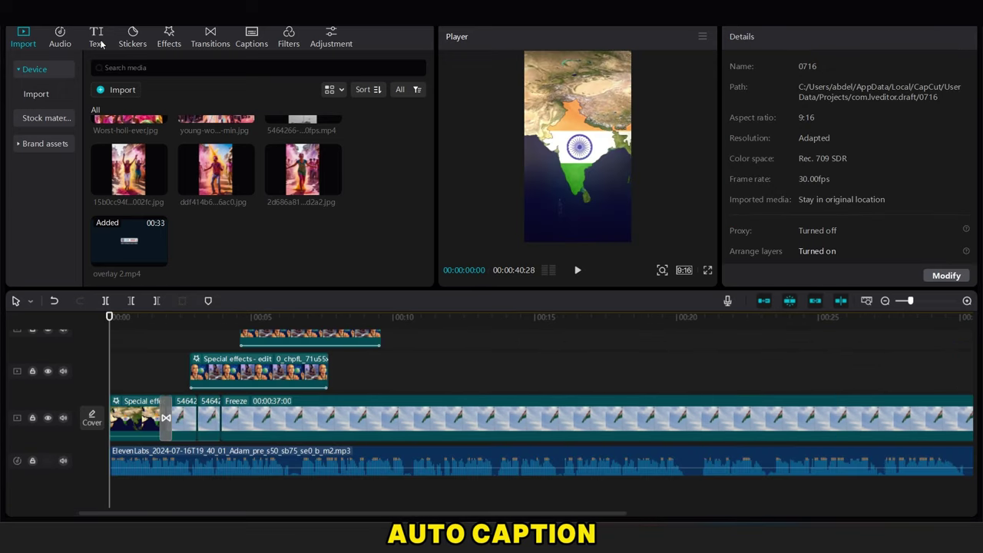
Step: Generate English auto captions from the voiceover
click(98, 38)
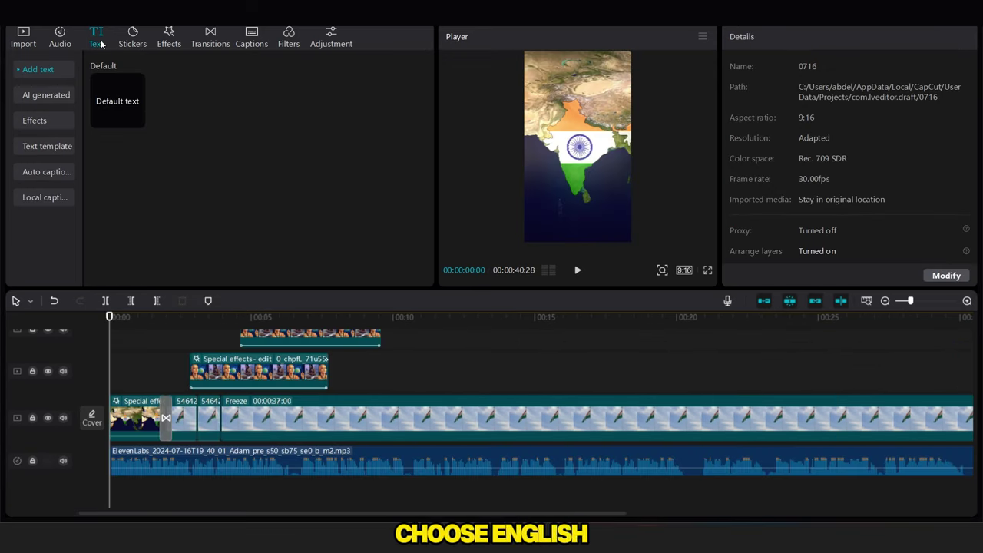
click(63, 175)
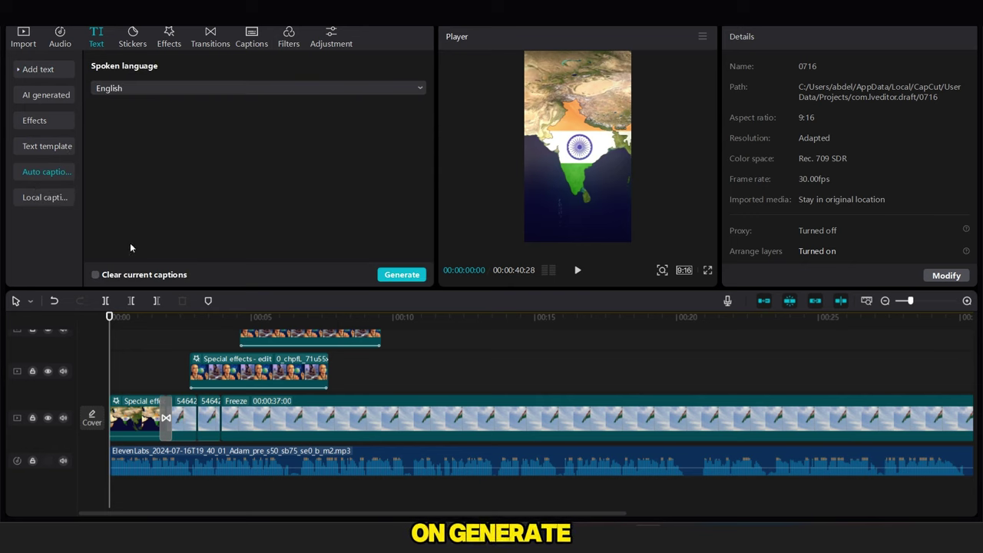
click(396, 275)
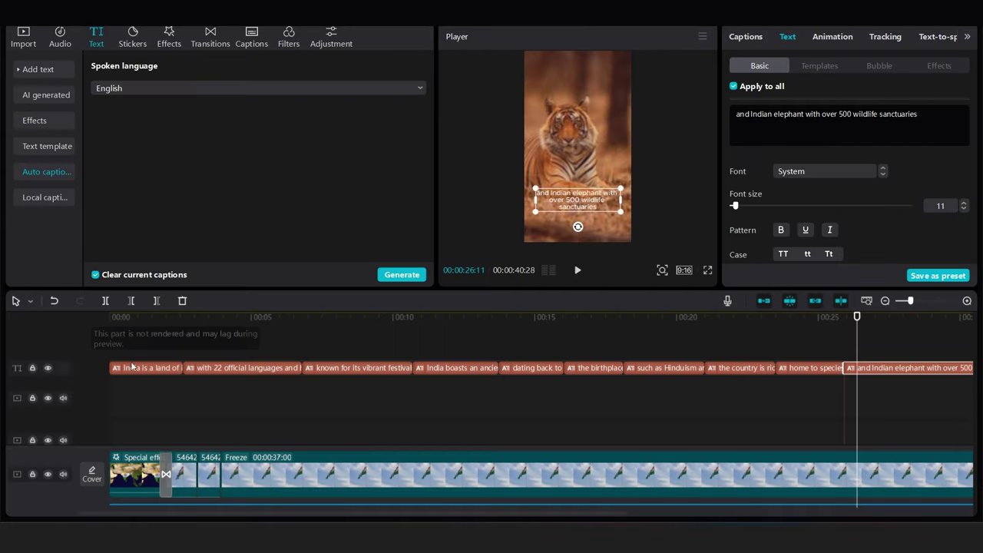
Step: Style the captions with the yellow uppercase template and the ZY Modern font
click(142, 371)
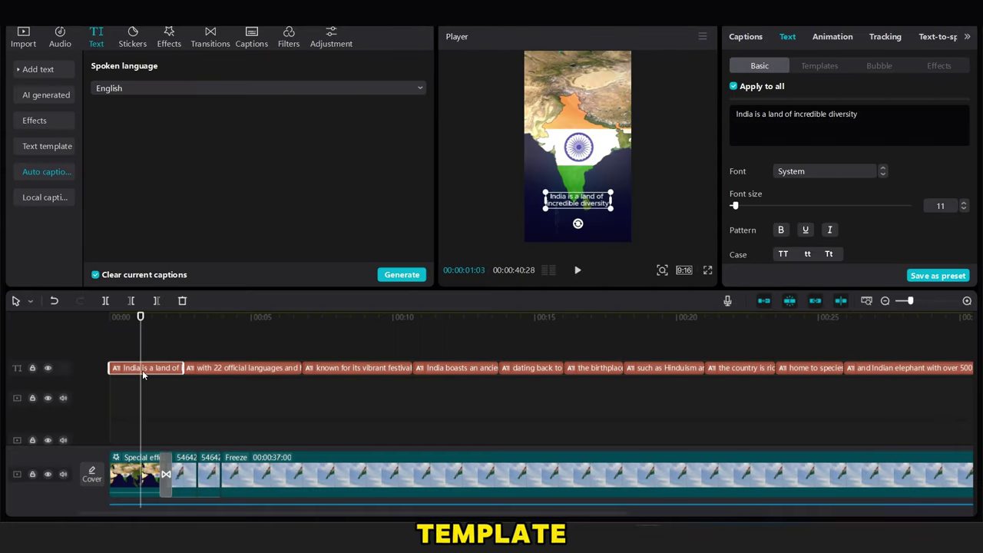
click(748, 36)
click(784, 36)
click(819, 66)
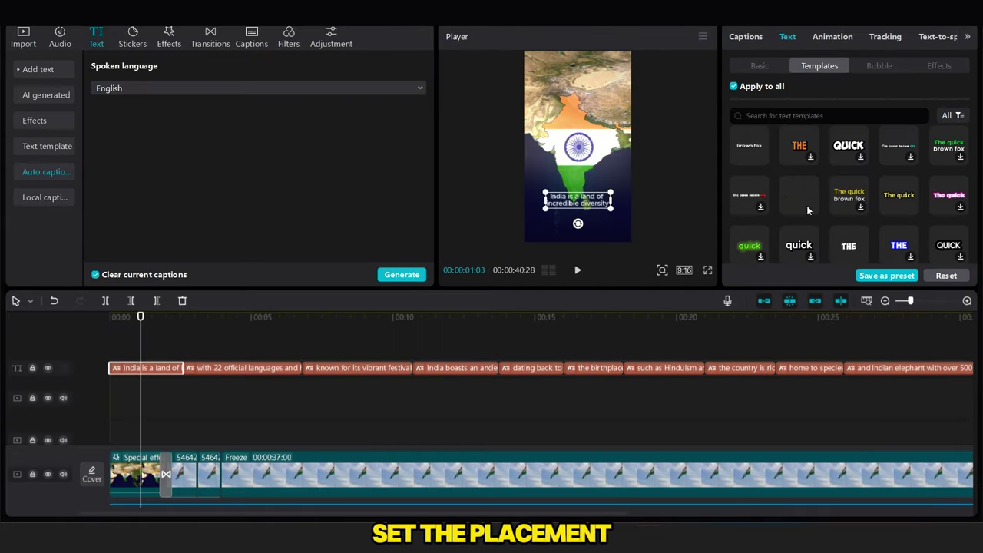
click(807, 205)
click(761, 67)
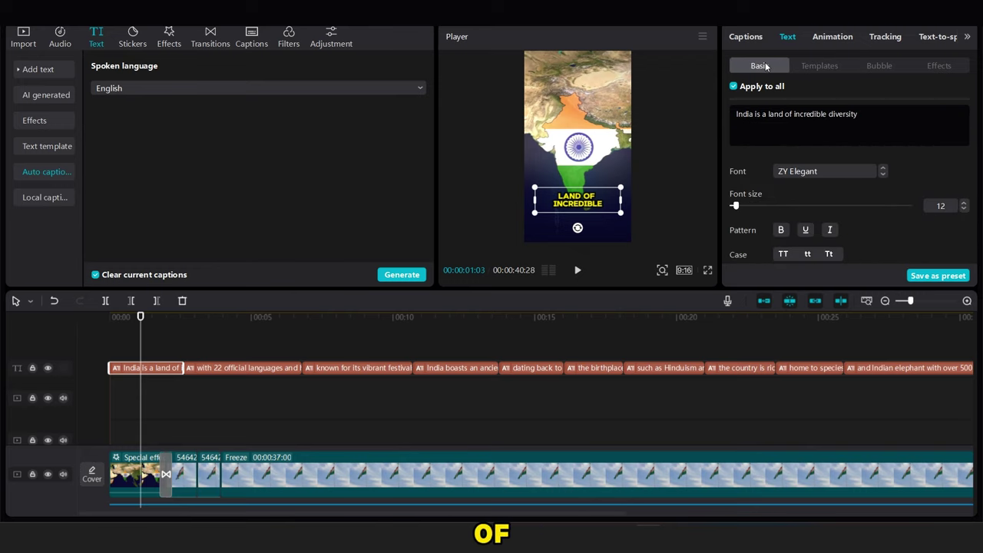
click(861, 170)
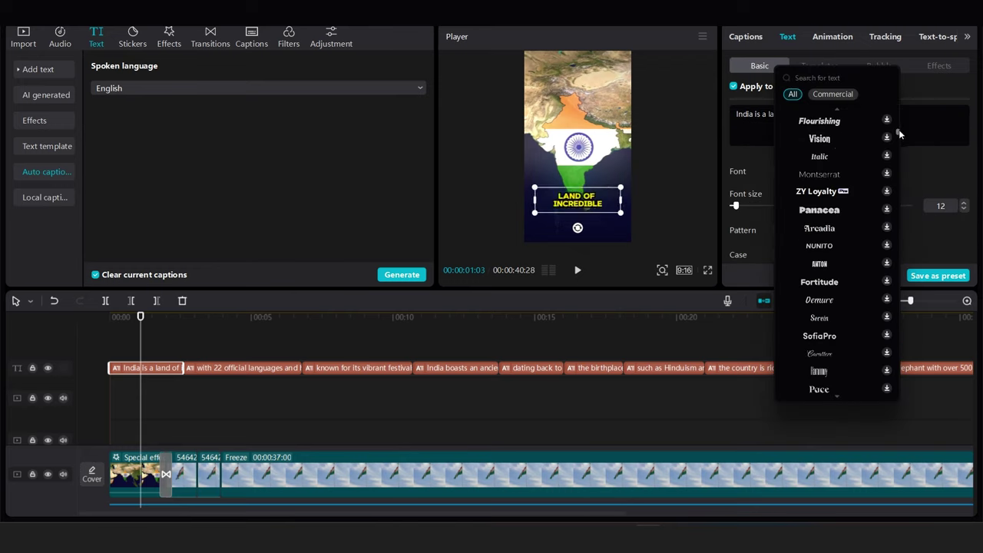
click(864, 152)
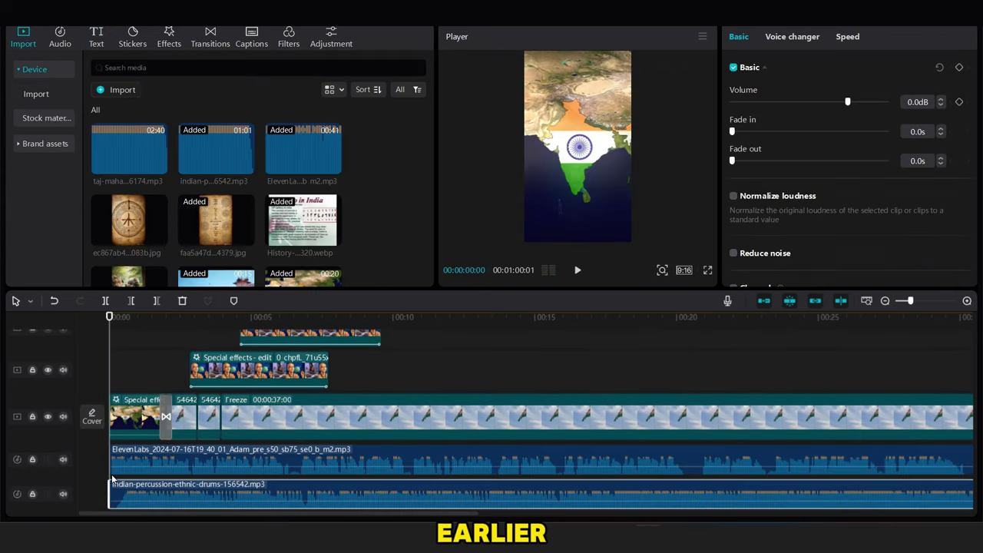
Step: Lower the drum music to about -17 dB, cut it at ten seconds and lengthen its fade-out
drag(109, 494, 115, 494)
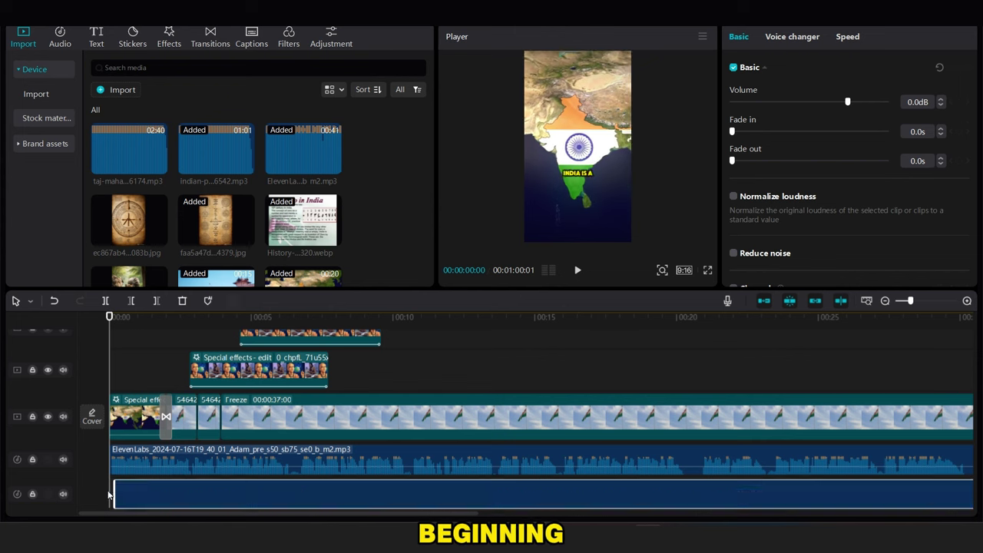
drag(848, 102, 823, 101)
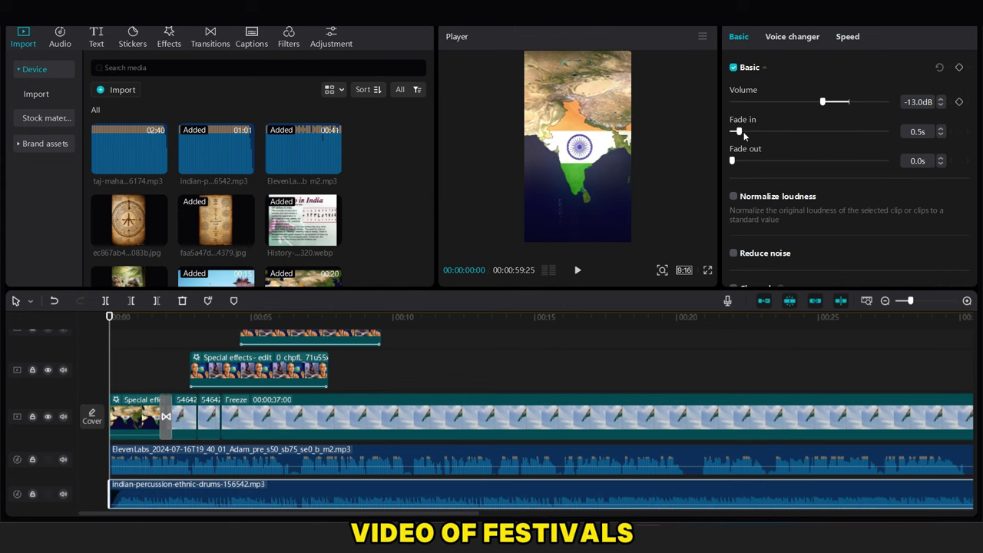
key(space)
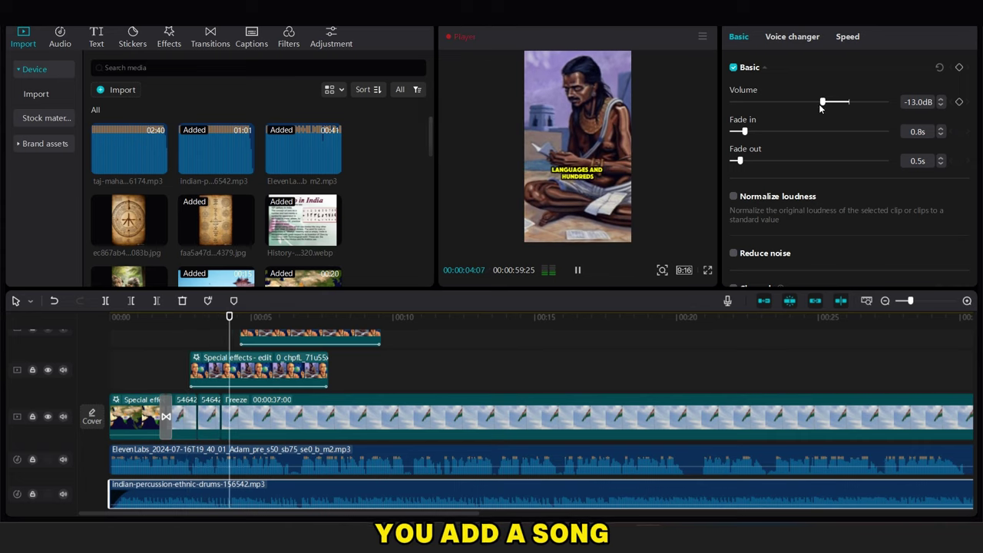
drag(823, 101, 814, 102)
click(360, 371)
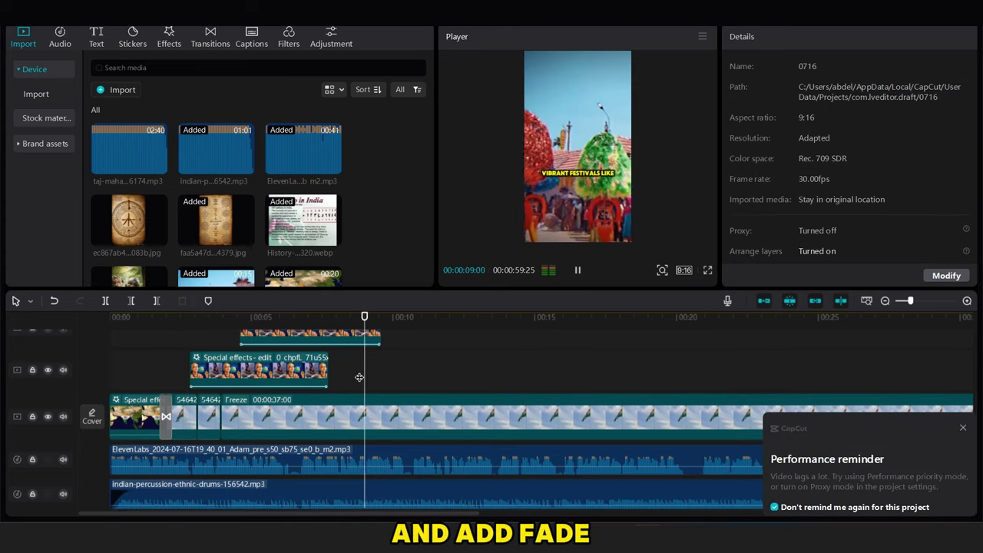
click(400, 480)
click(157, 304)
drag(739, 160, 754, 160)
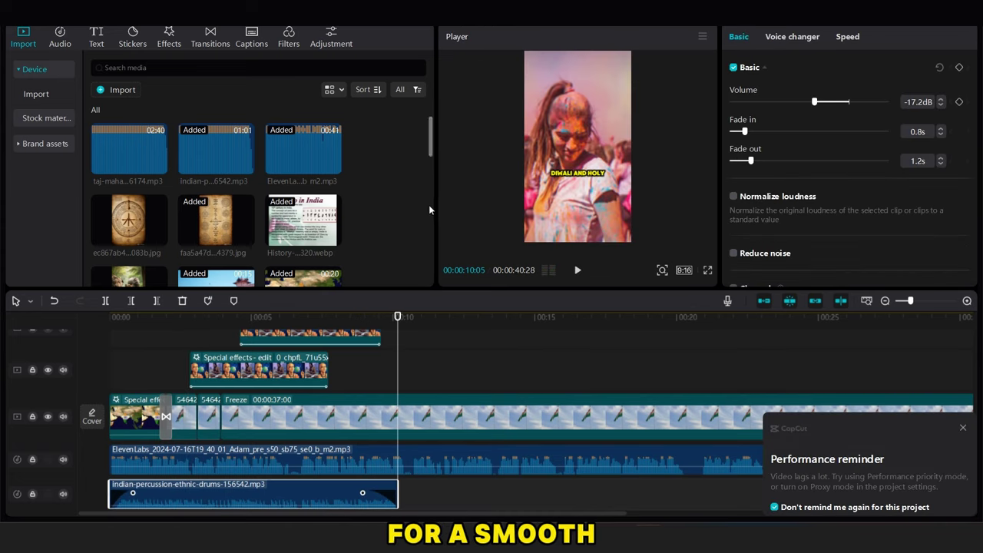
Step: Add the taj-mahal track below the drums, starting slightly later, and play to check it
drag(428, 208, 348, 495)
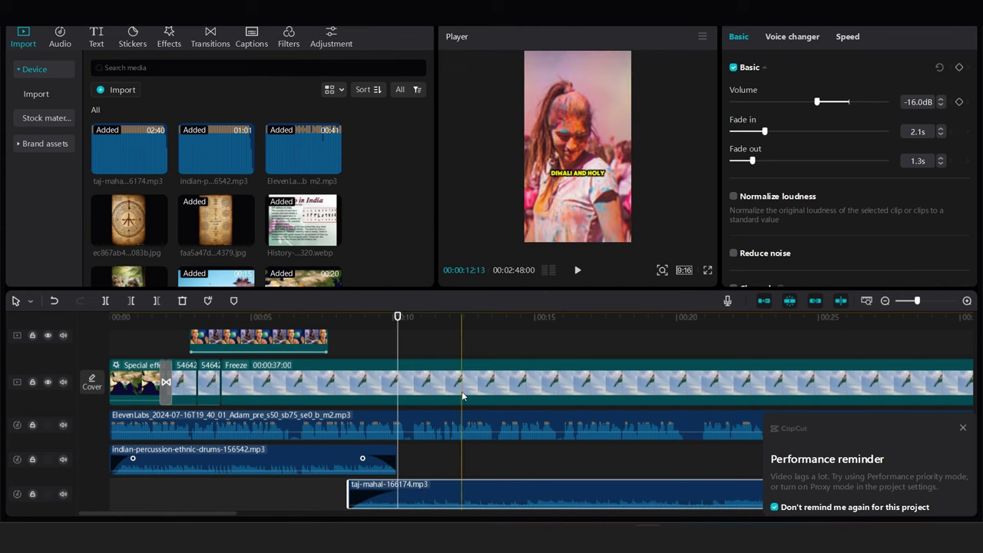
drag(350, 496, 365, 495)
click(346, 494)
key(space)
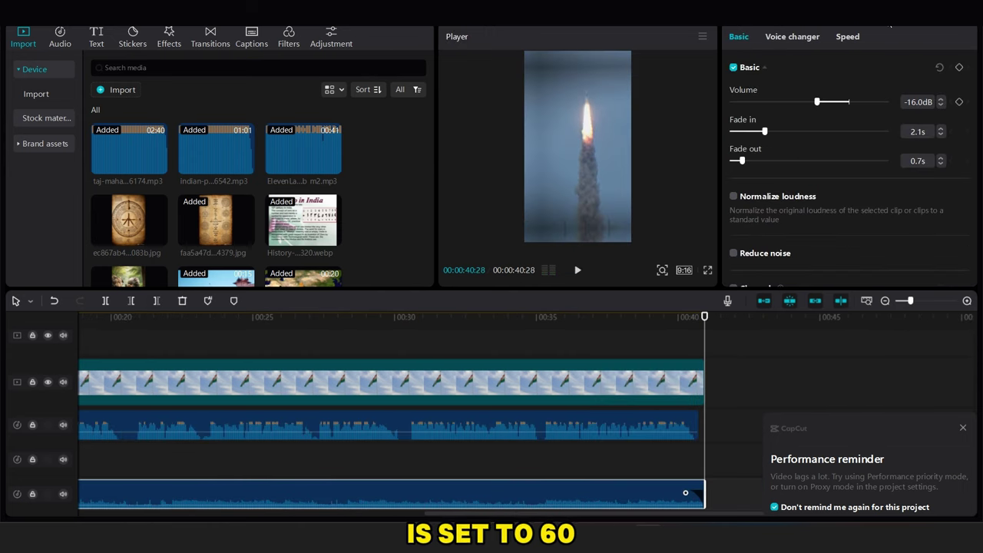
Step: In the export cover designer, replace the cover with the India map frame from the video
click(891, 25)
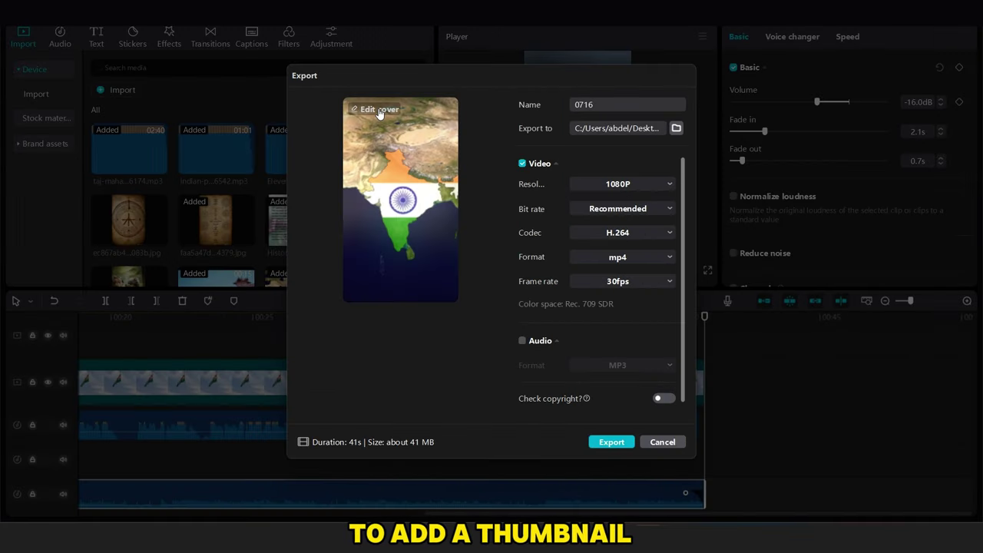
click(379, 111)
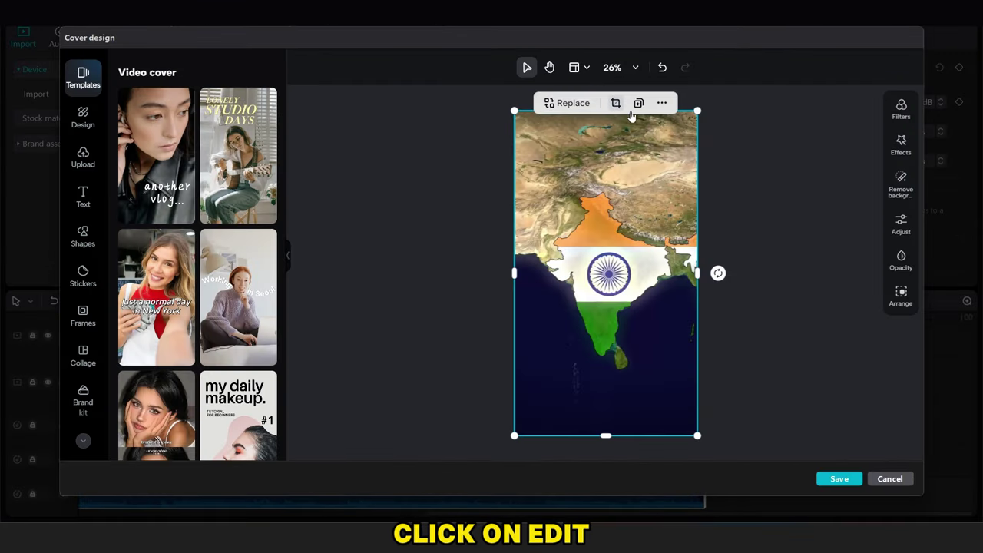
click(581, 104)
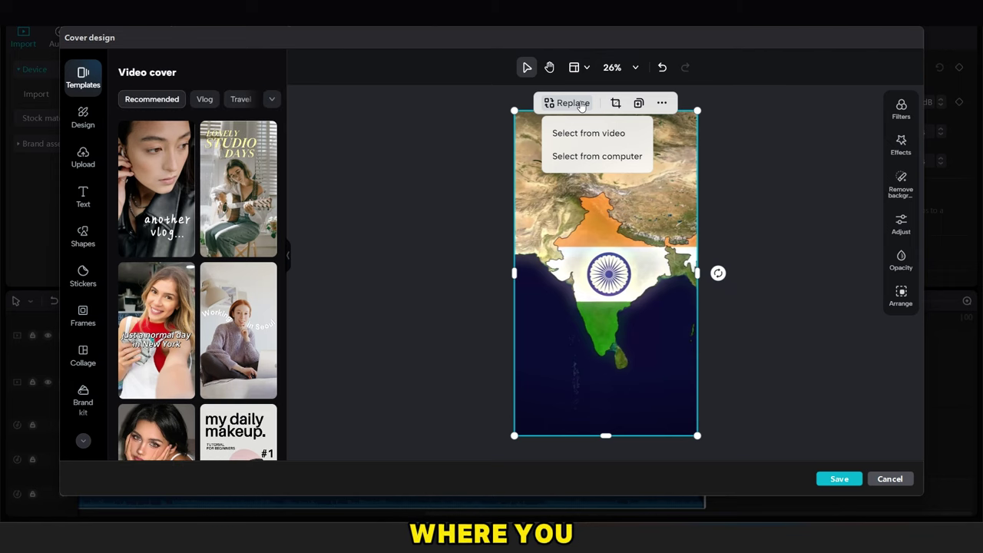
click(589, 133)
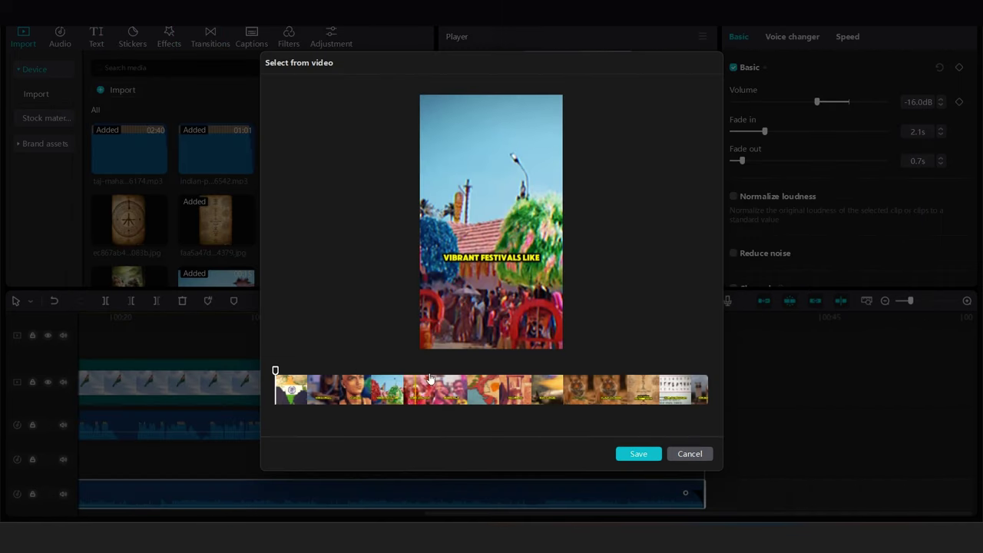
click(650, 454)
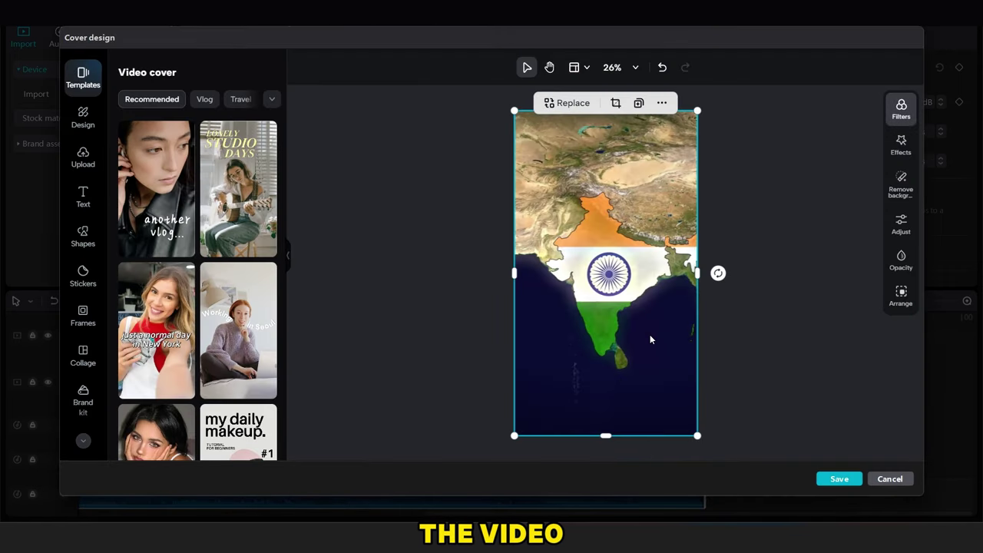
Step: Add a styled 'INDIA' text to the cover, enlarge it, colour it yellow and move it to the top
click(83, 201)
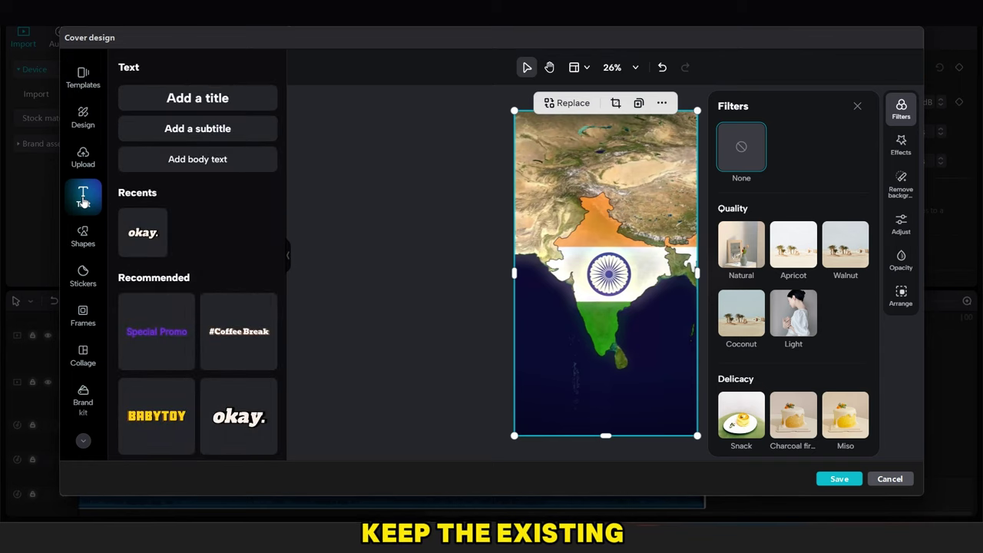
drag(282, 152, 277, 239)
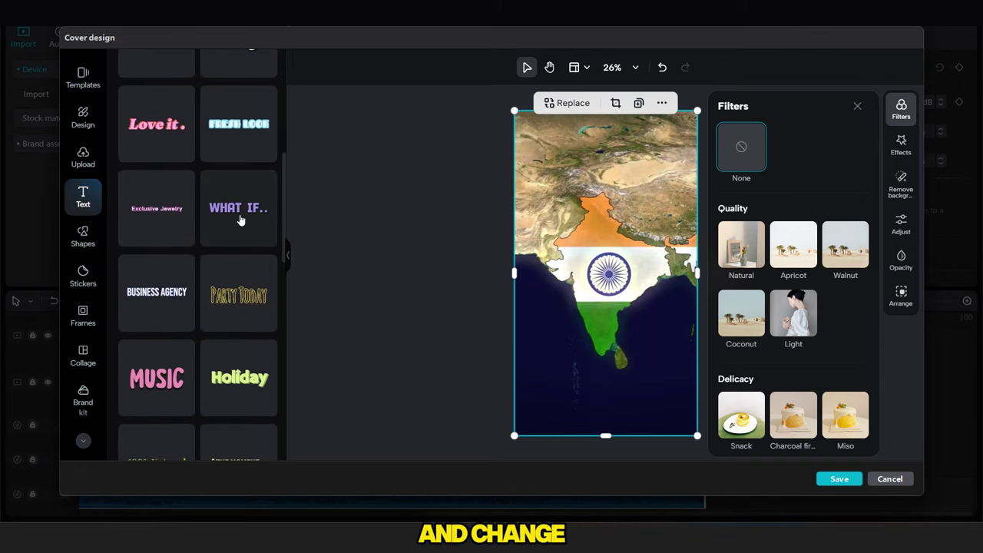
click(180, 361)
text(INDIA)
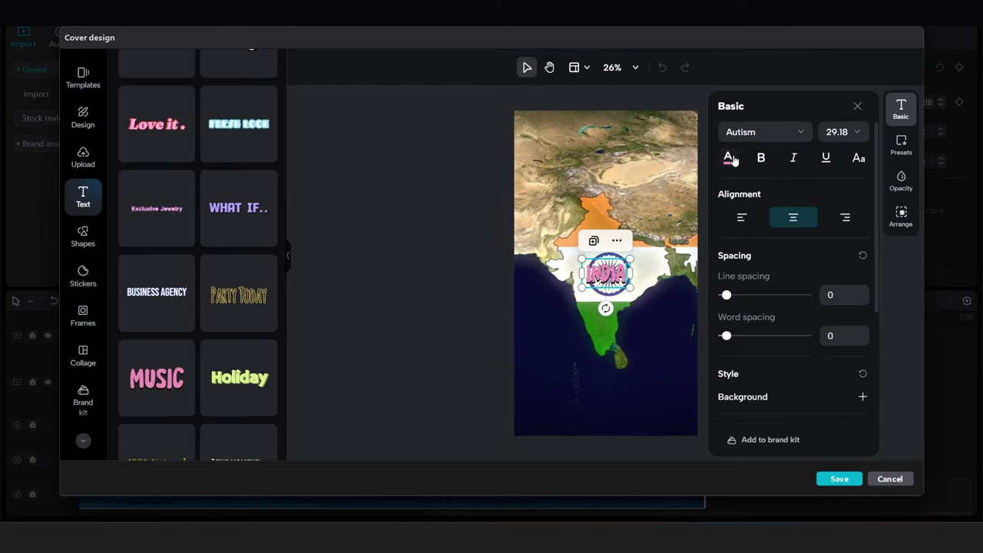
click(730, 158)
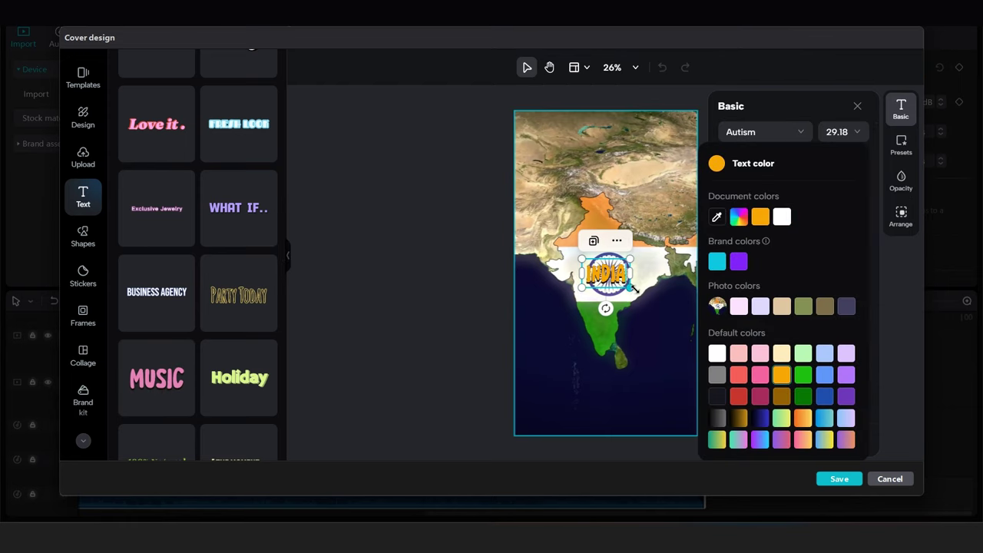
drag(632, 288, 666, 308)
click(728, 158)
click(735, 220)
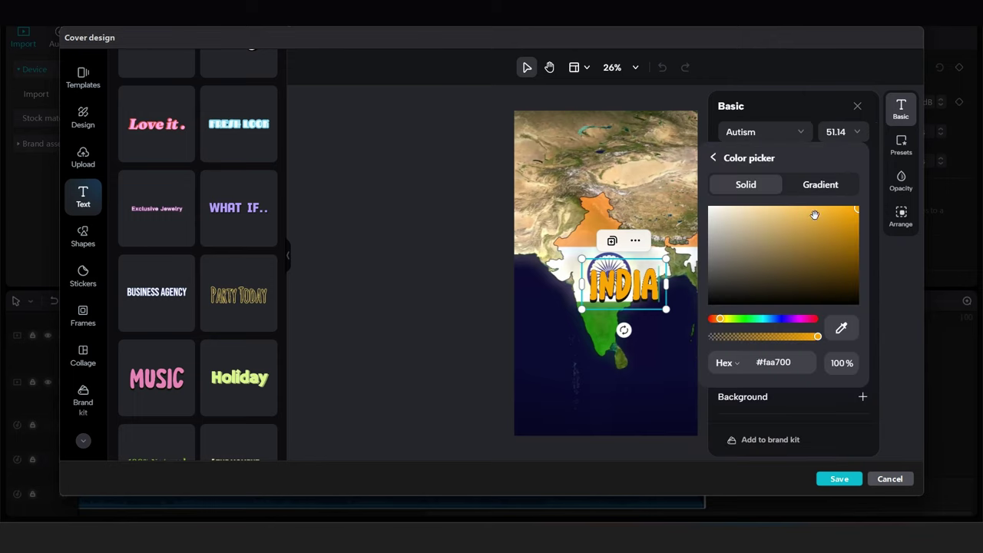
click(728, 320)
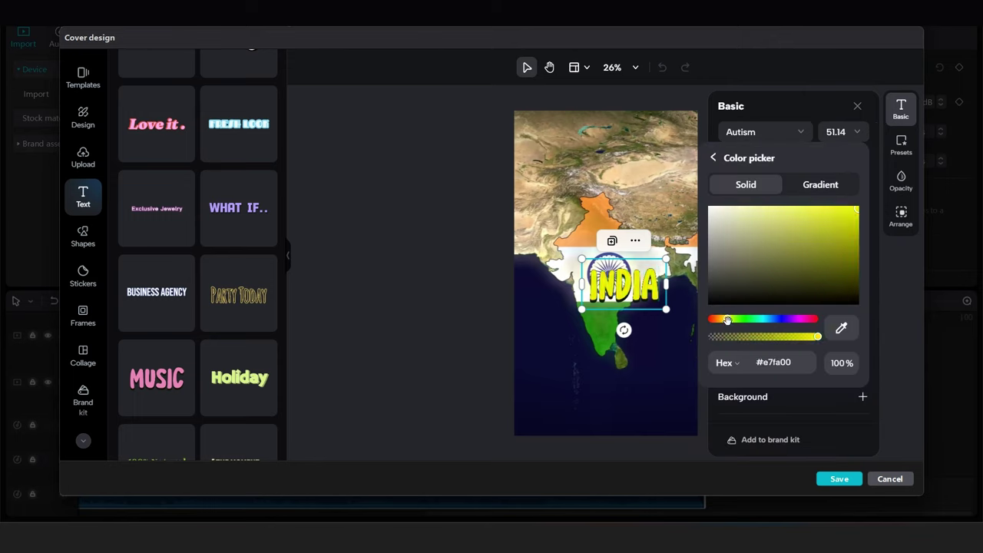
click(715, 159)
drag(624, 286, 596, 161)
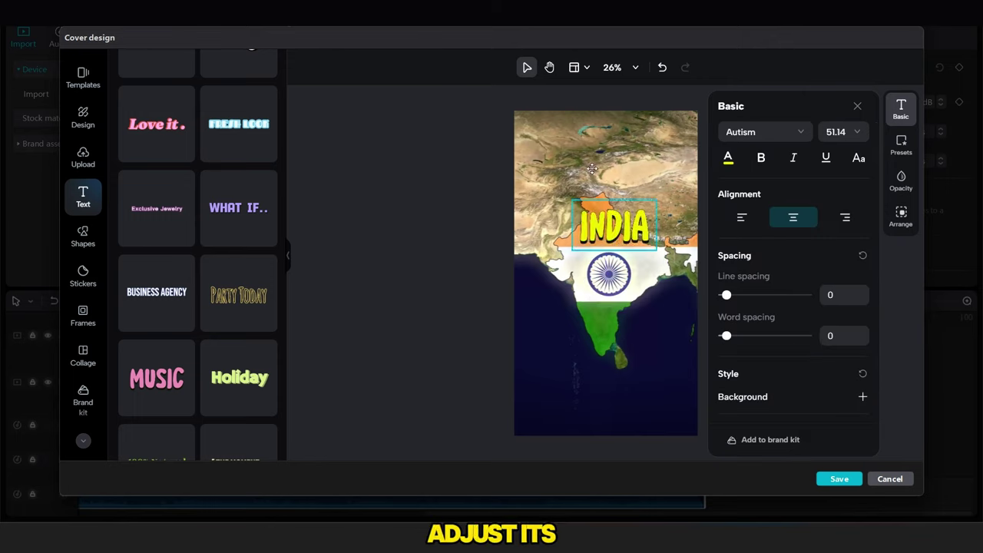
click(466, 125)
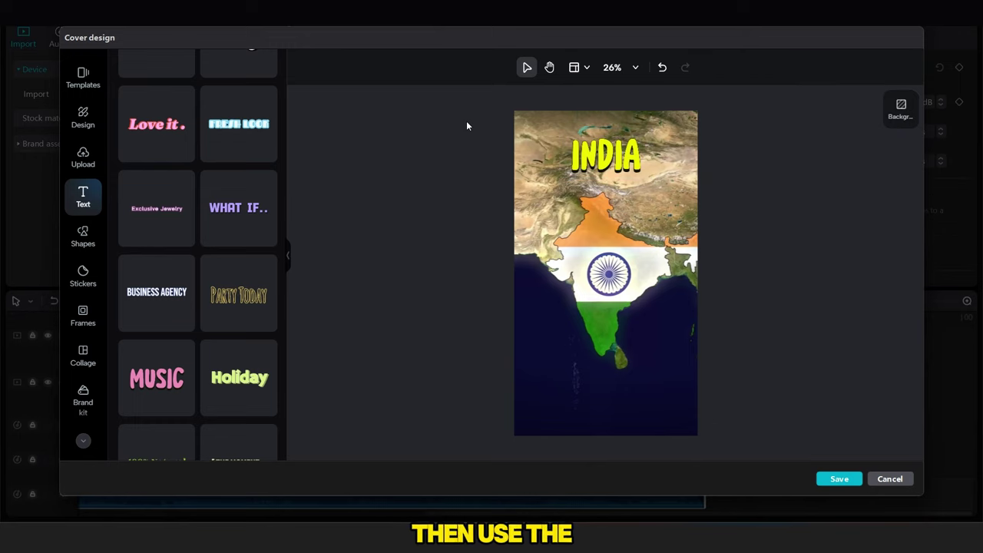
Step: Nudge INDIA slightly higher and add a curved arrow sticker found by searching 'arrow'
click(83, 275)
click(604, 159)
drag(604, 159, 604, 141)
click(198, 66)
text(ar)
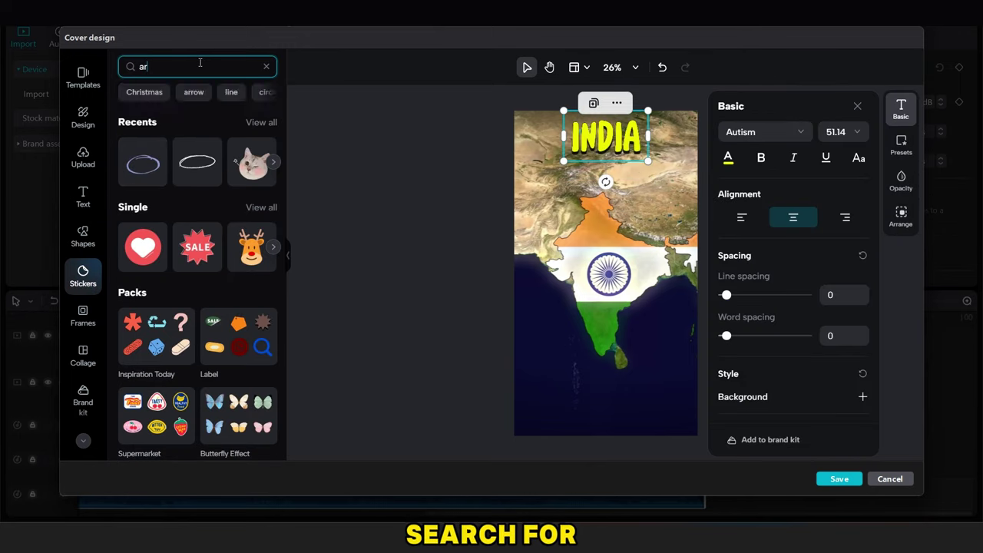
text(row)
key(Return)
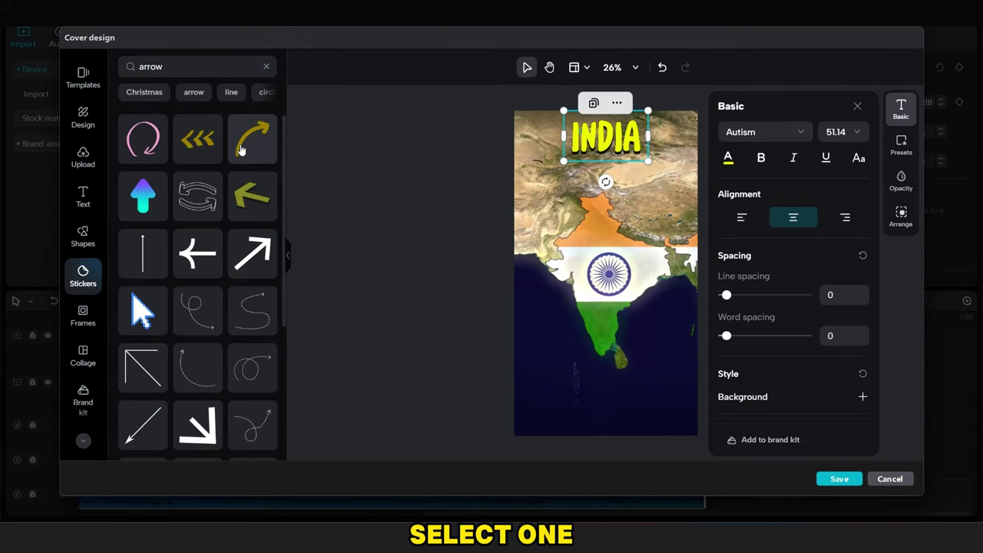
click(241, 150)
Step: Recolour the arrow sticker yellow and check its position and rotation settings
click(742, 163)
click(747, 346)
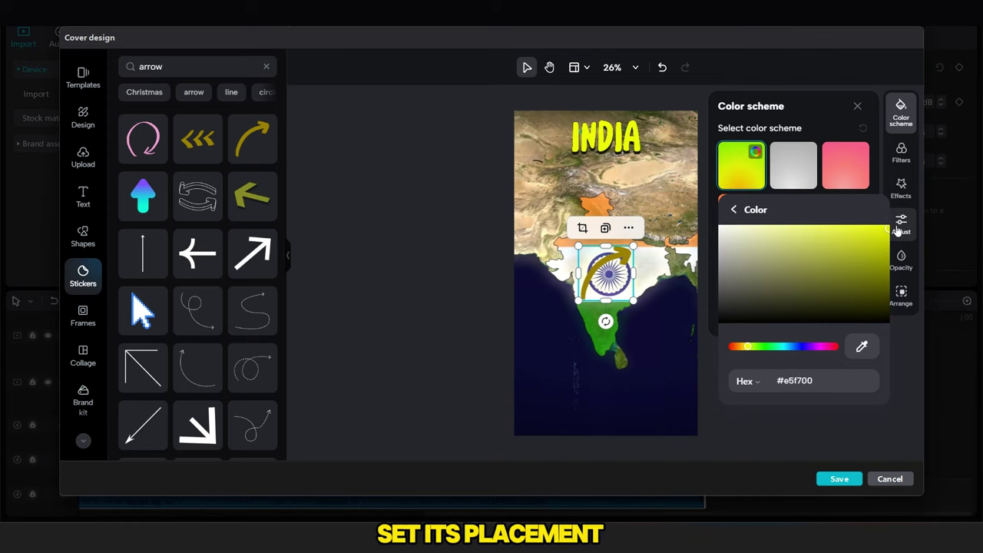
click(734, 209)
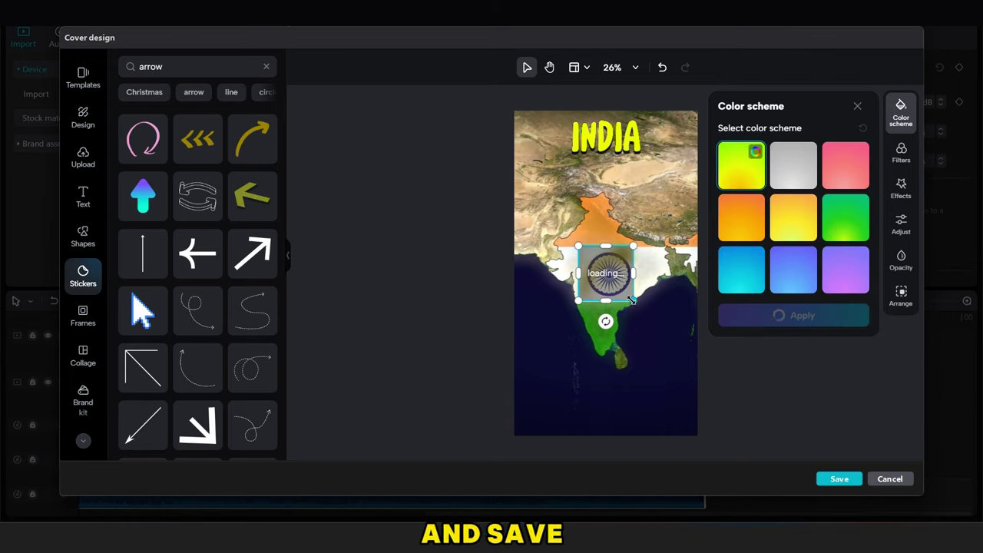
scroll(284, 305, down, 3)
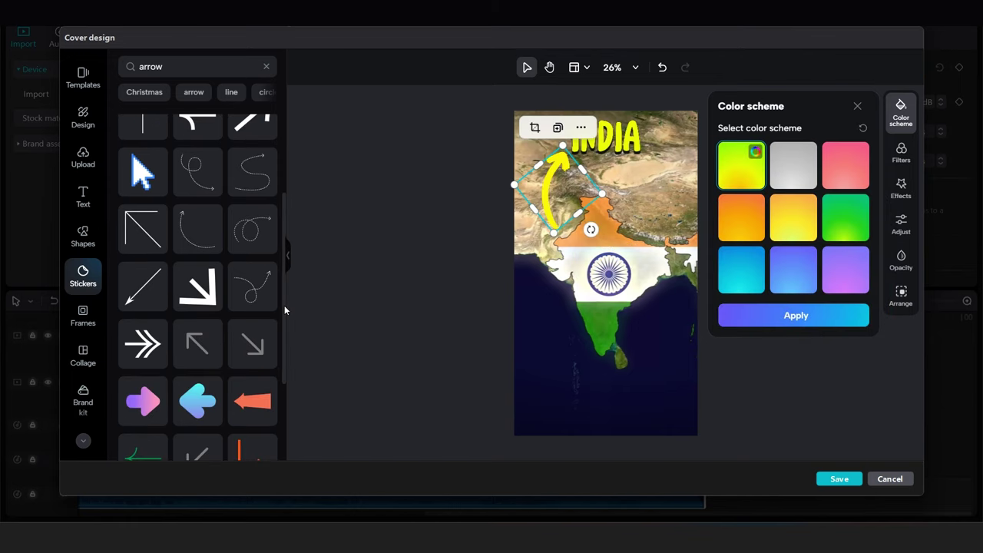
scroll(274, 334, down, 2)
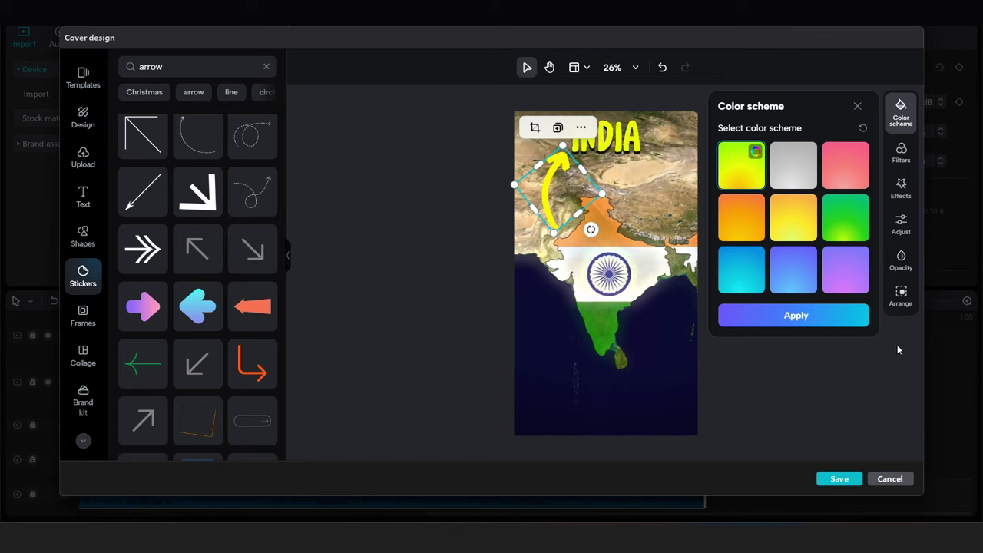
click(909, 300)
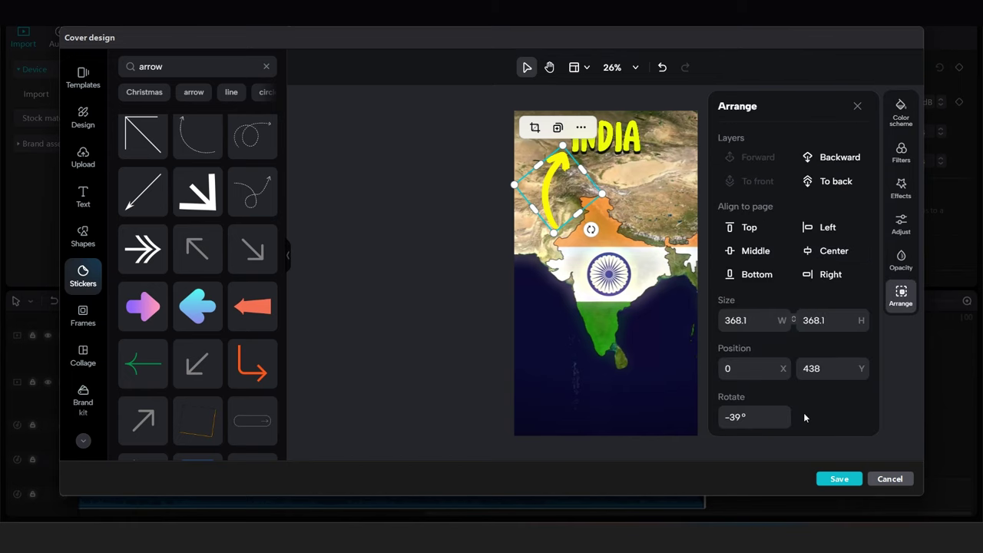
Step: Save the cover and export the video named 'india' at 60fps
click(839, 478)
text(in)
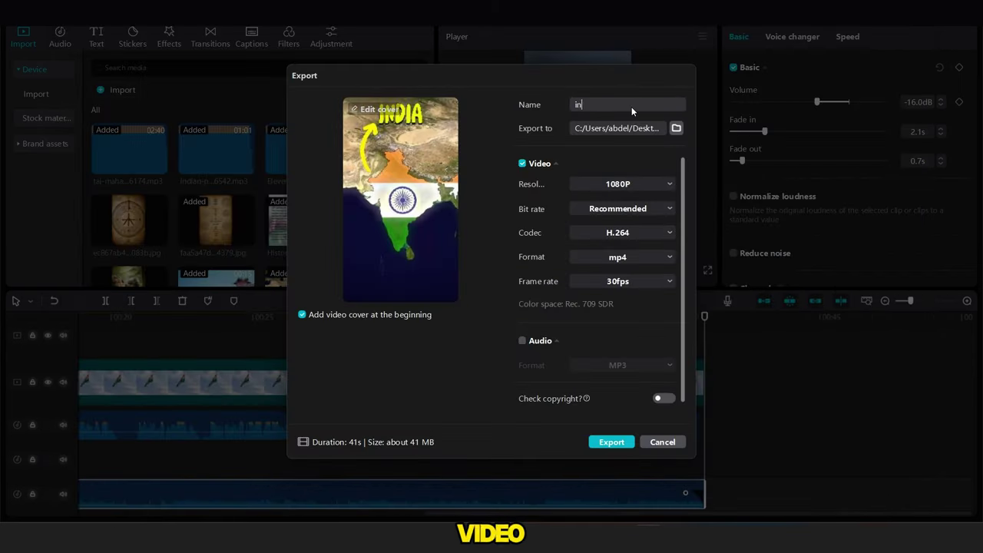
text(dia)
click(611, 458)
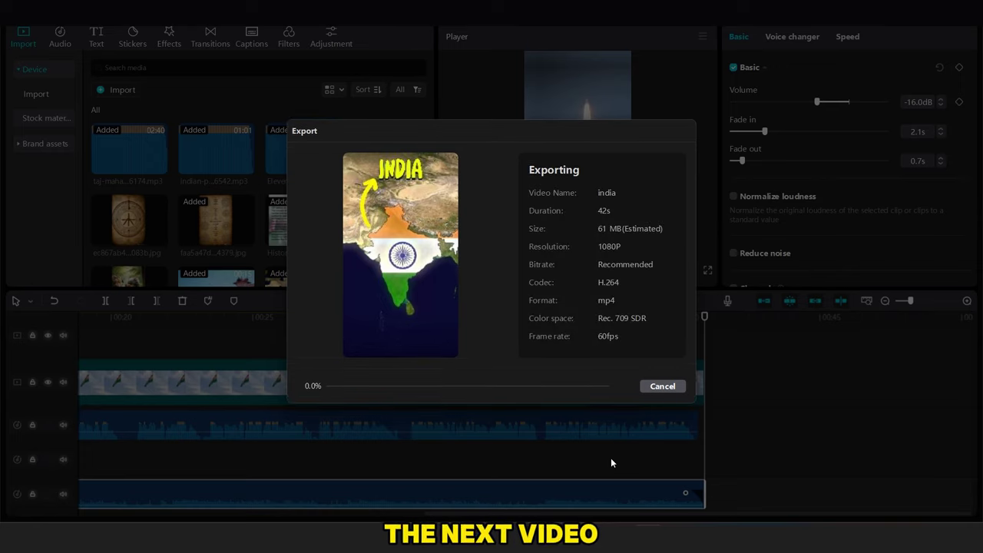